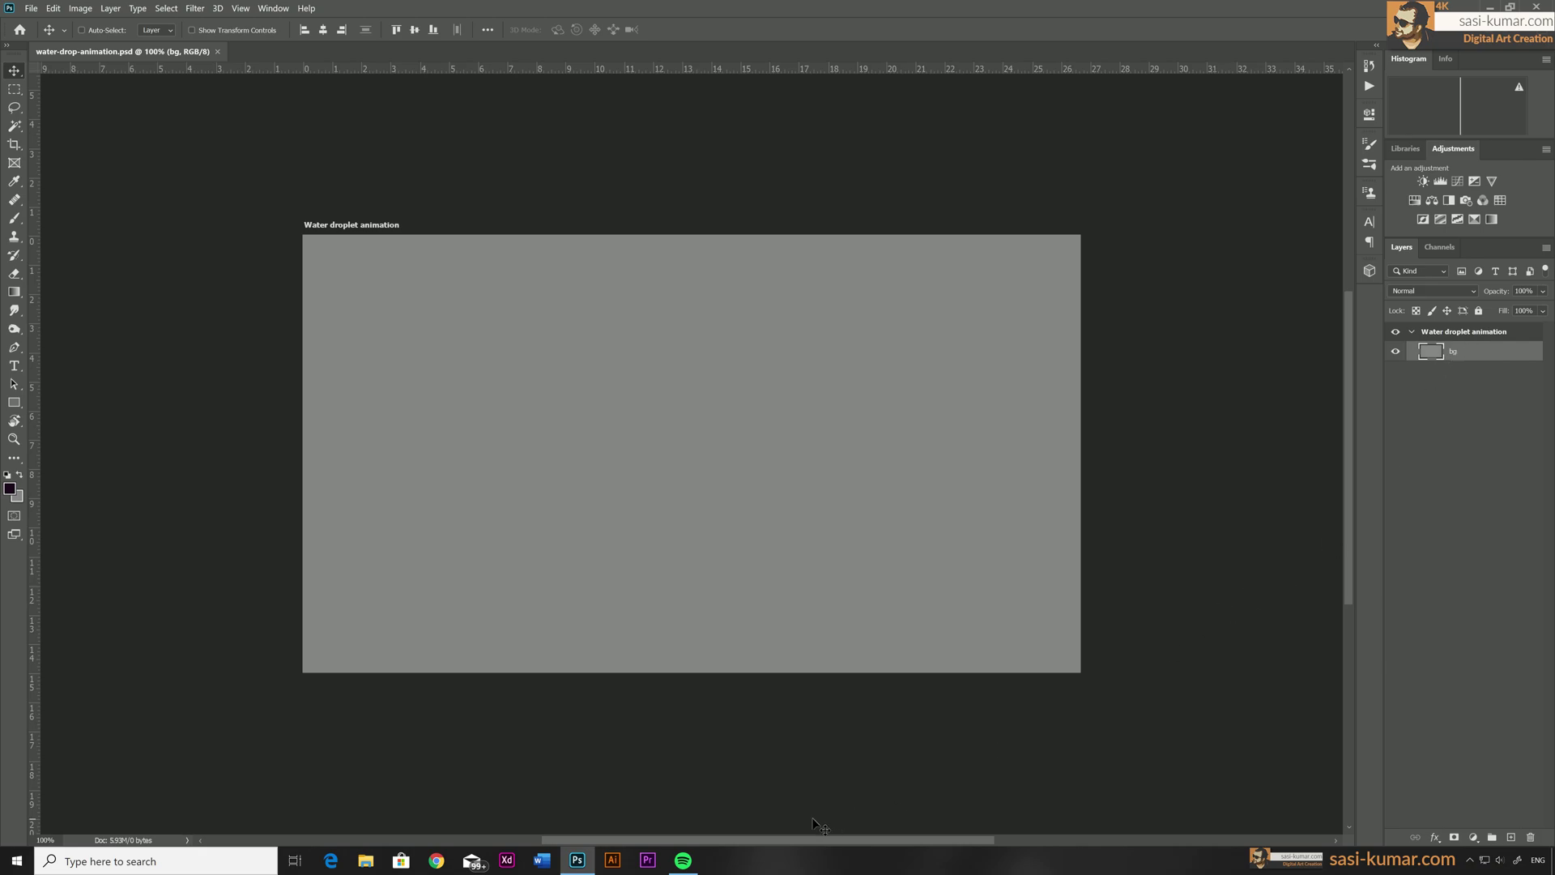
Show the Timeline panel, create a video timeline, enlarge the panel and expand the Water droplet animation group to select the bg clip.
left_click(279, 10)
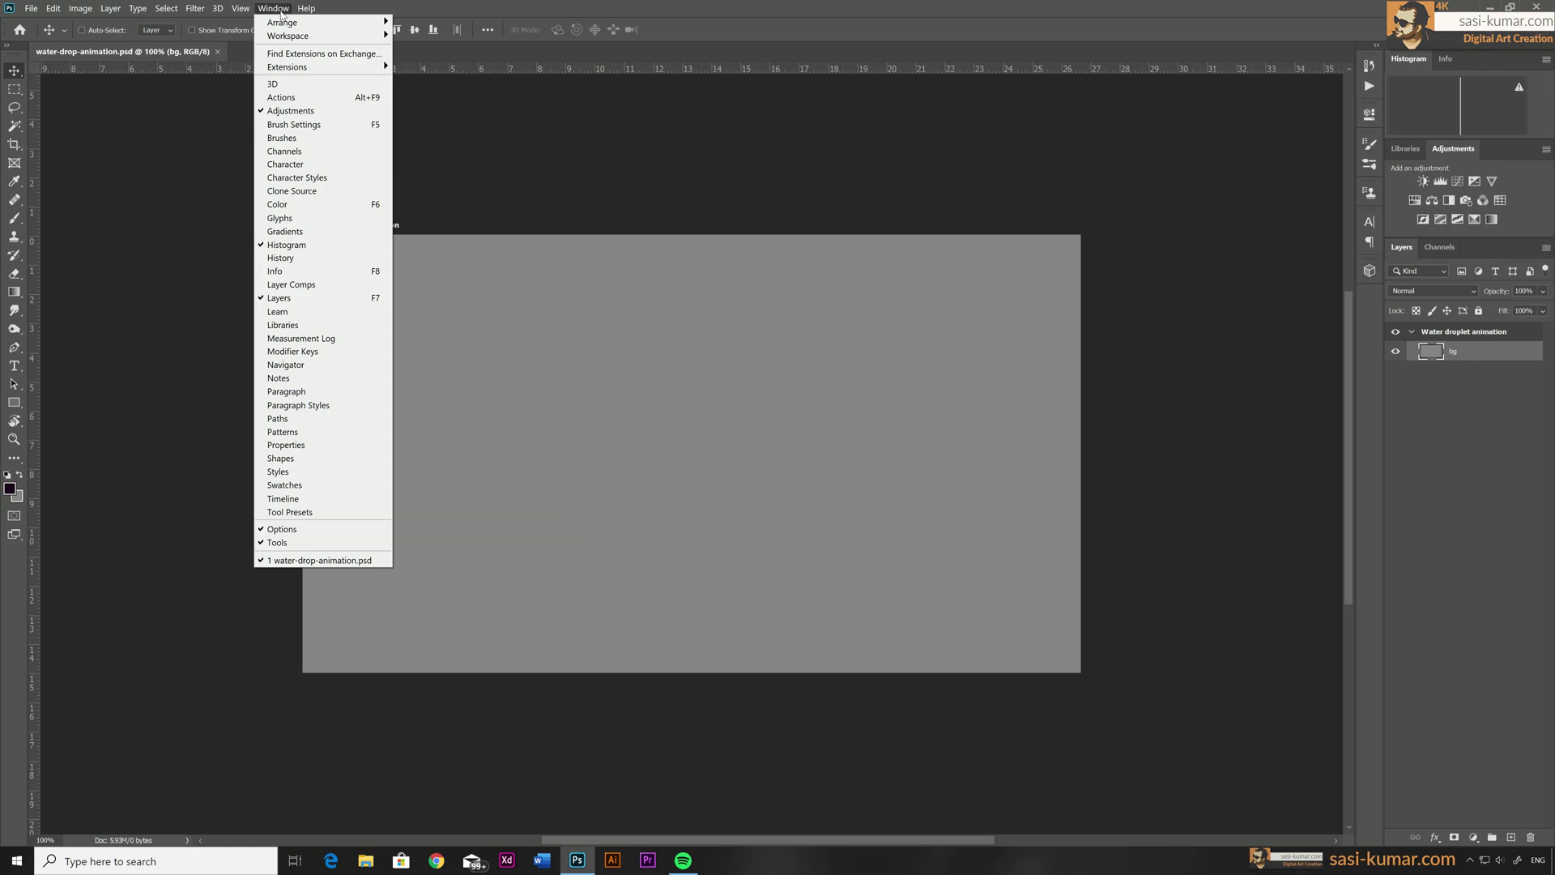
left_click(310, 499)
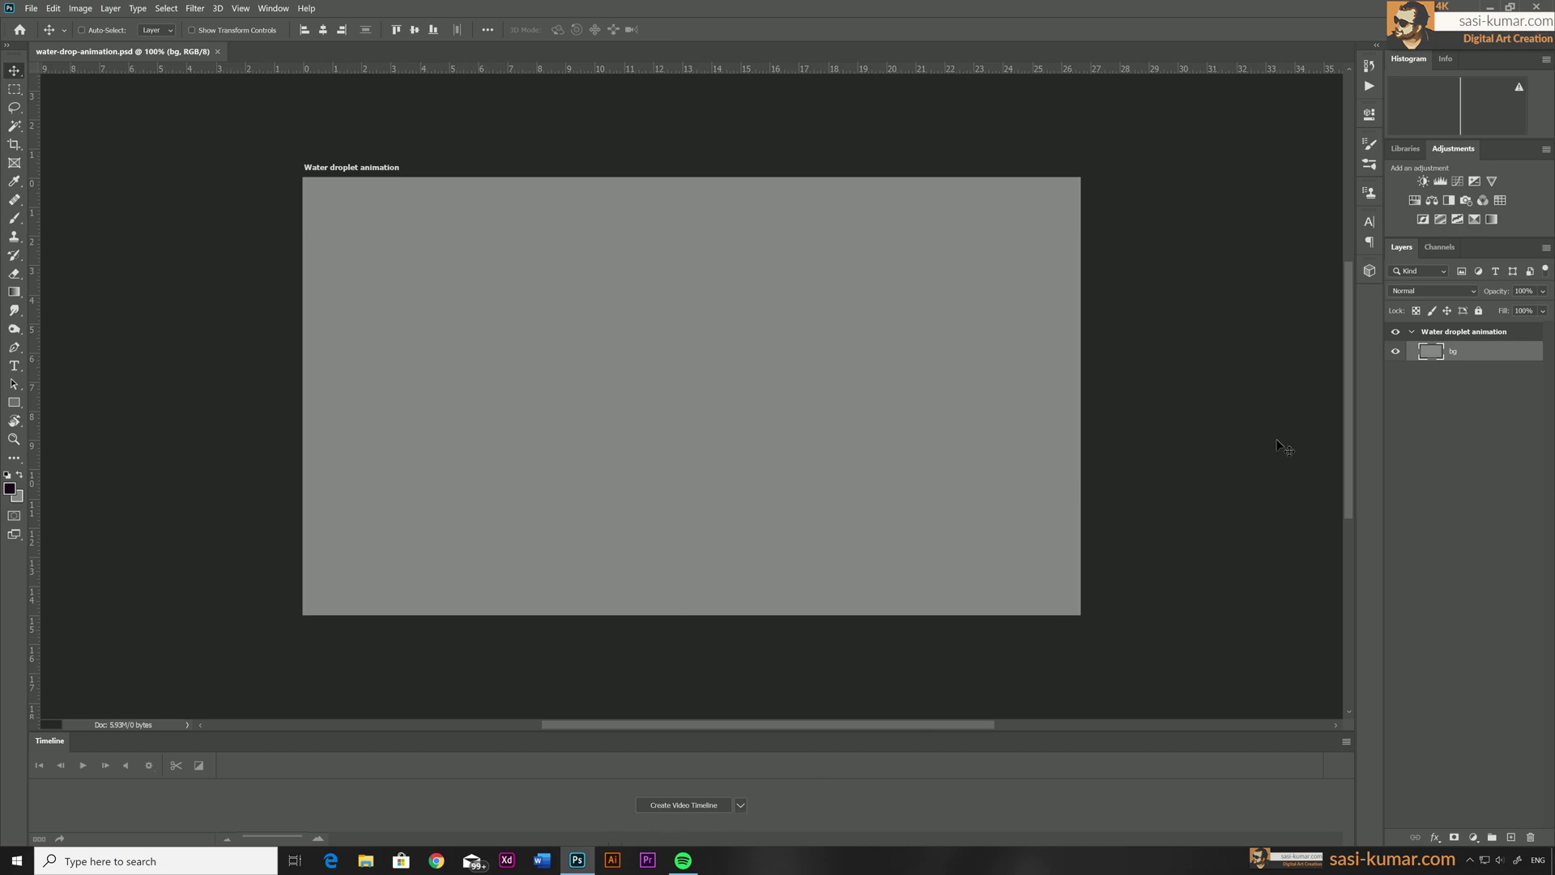
left_click(1446, 403)
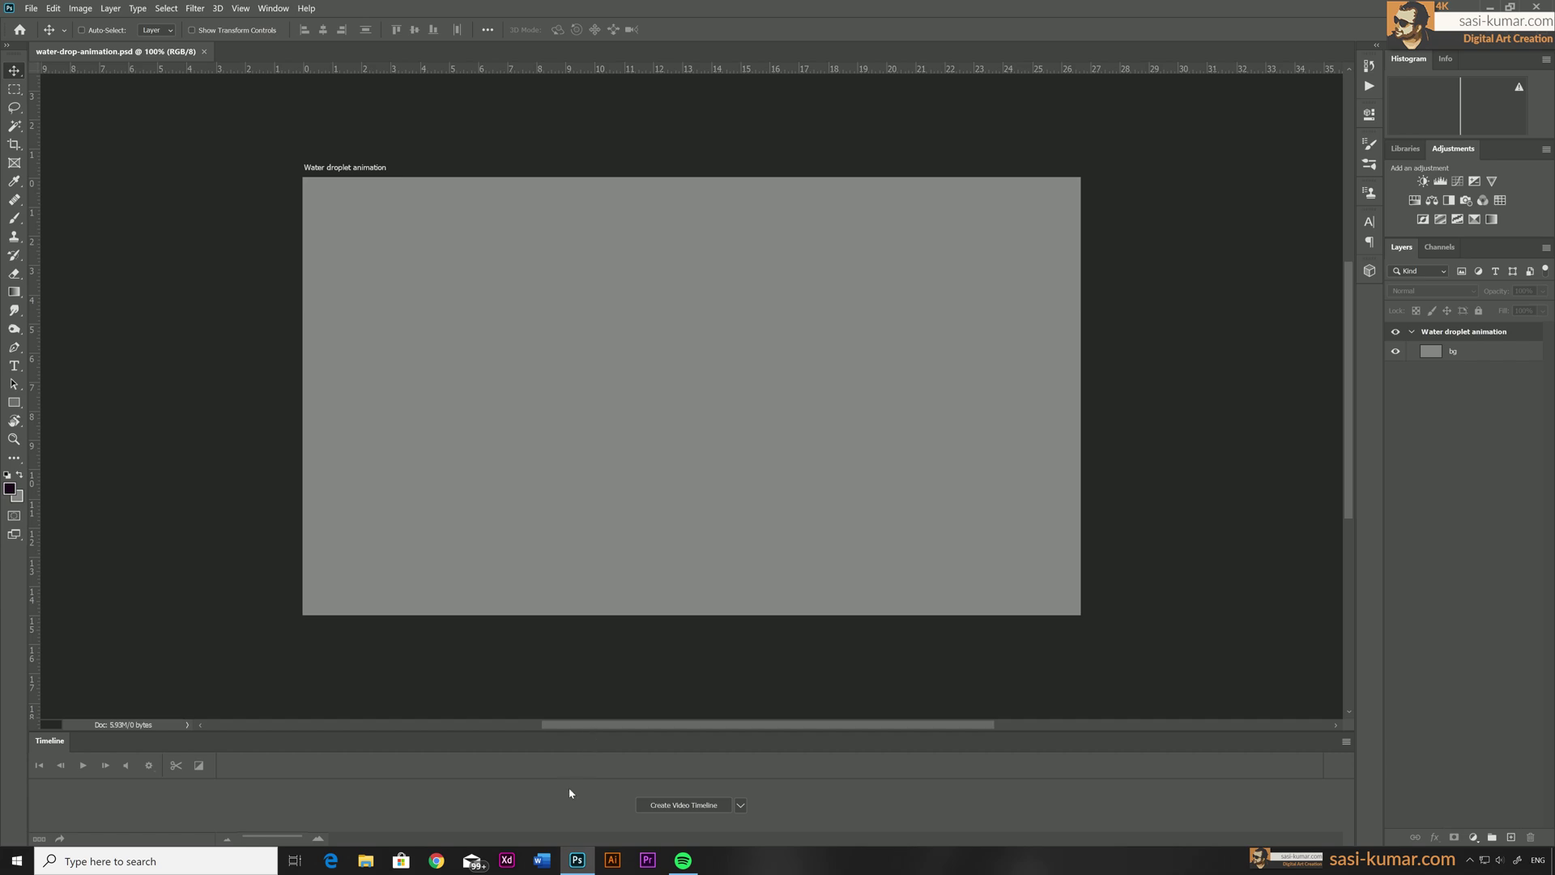
left_click(701, 806)
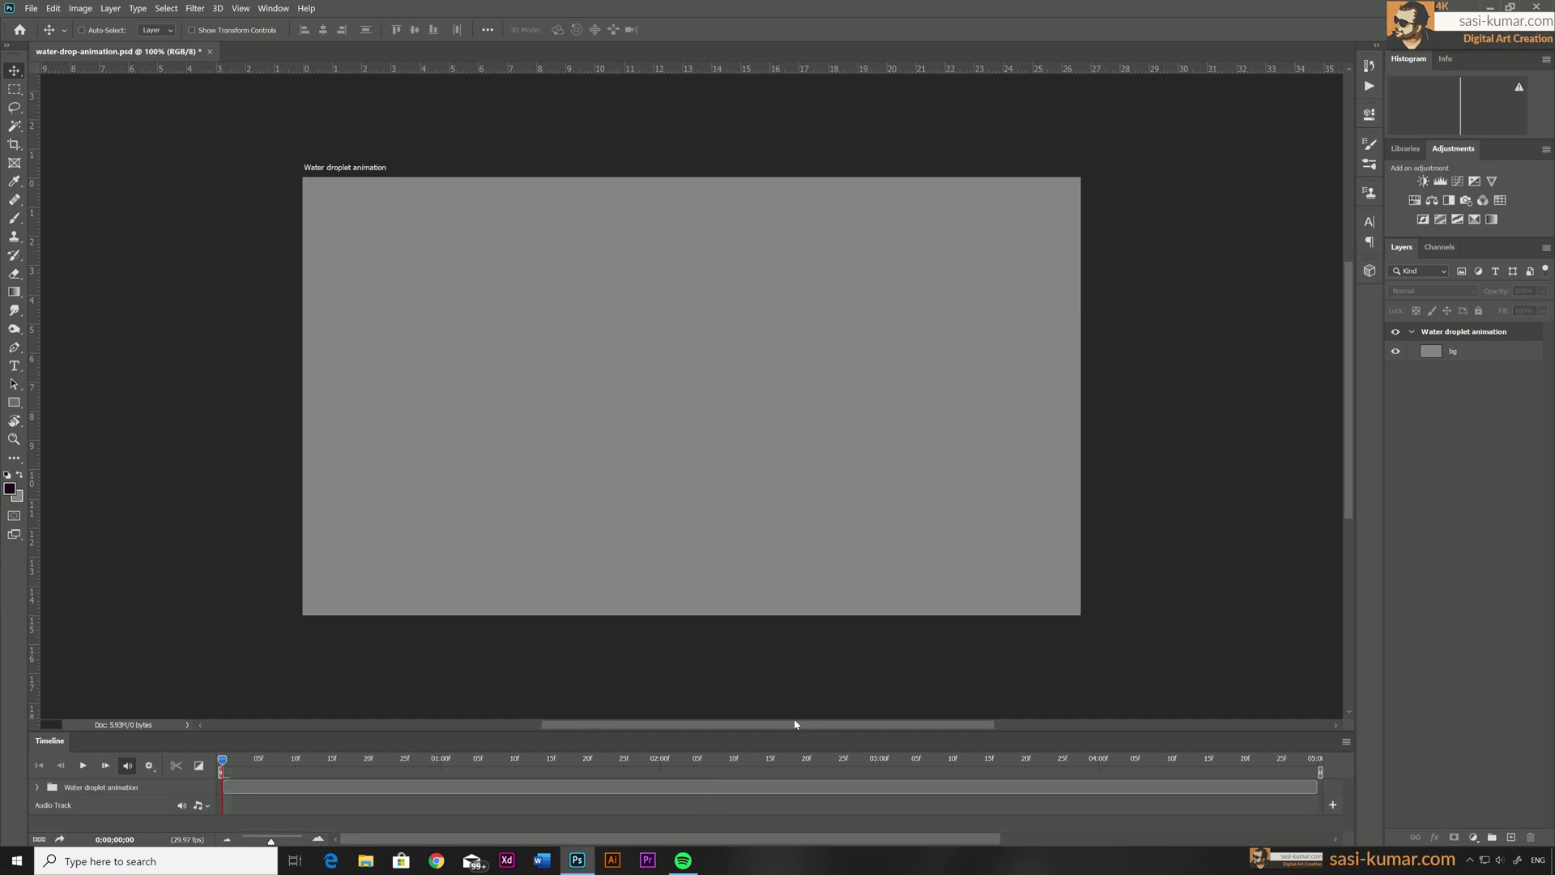
left_click_drag(775, 732, 771, 682)
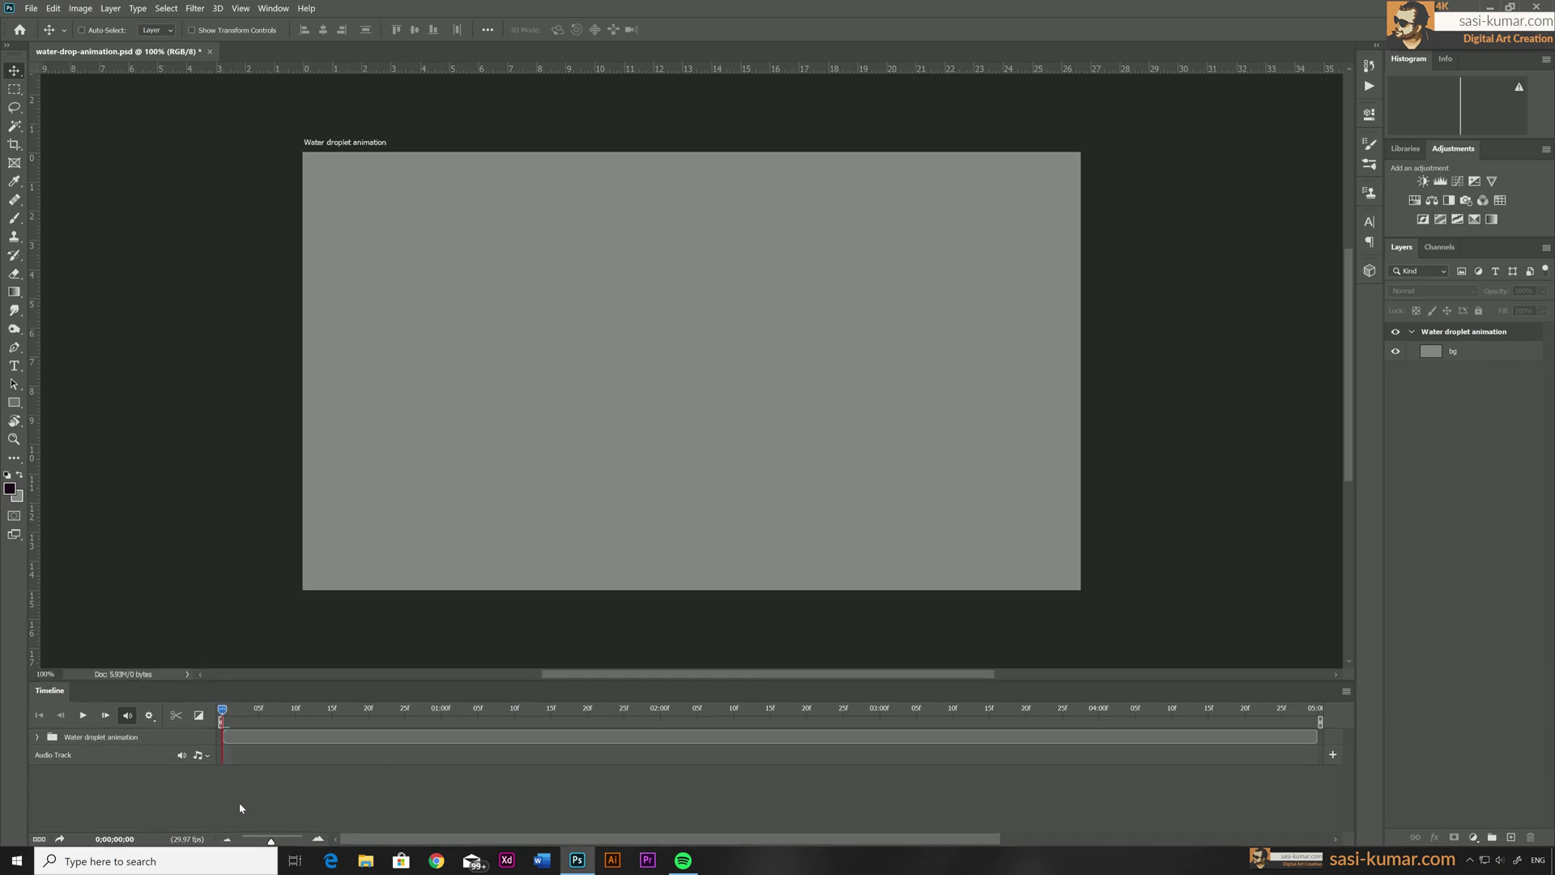
left_click(36, 737)
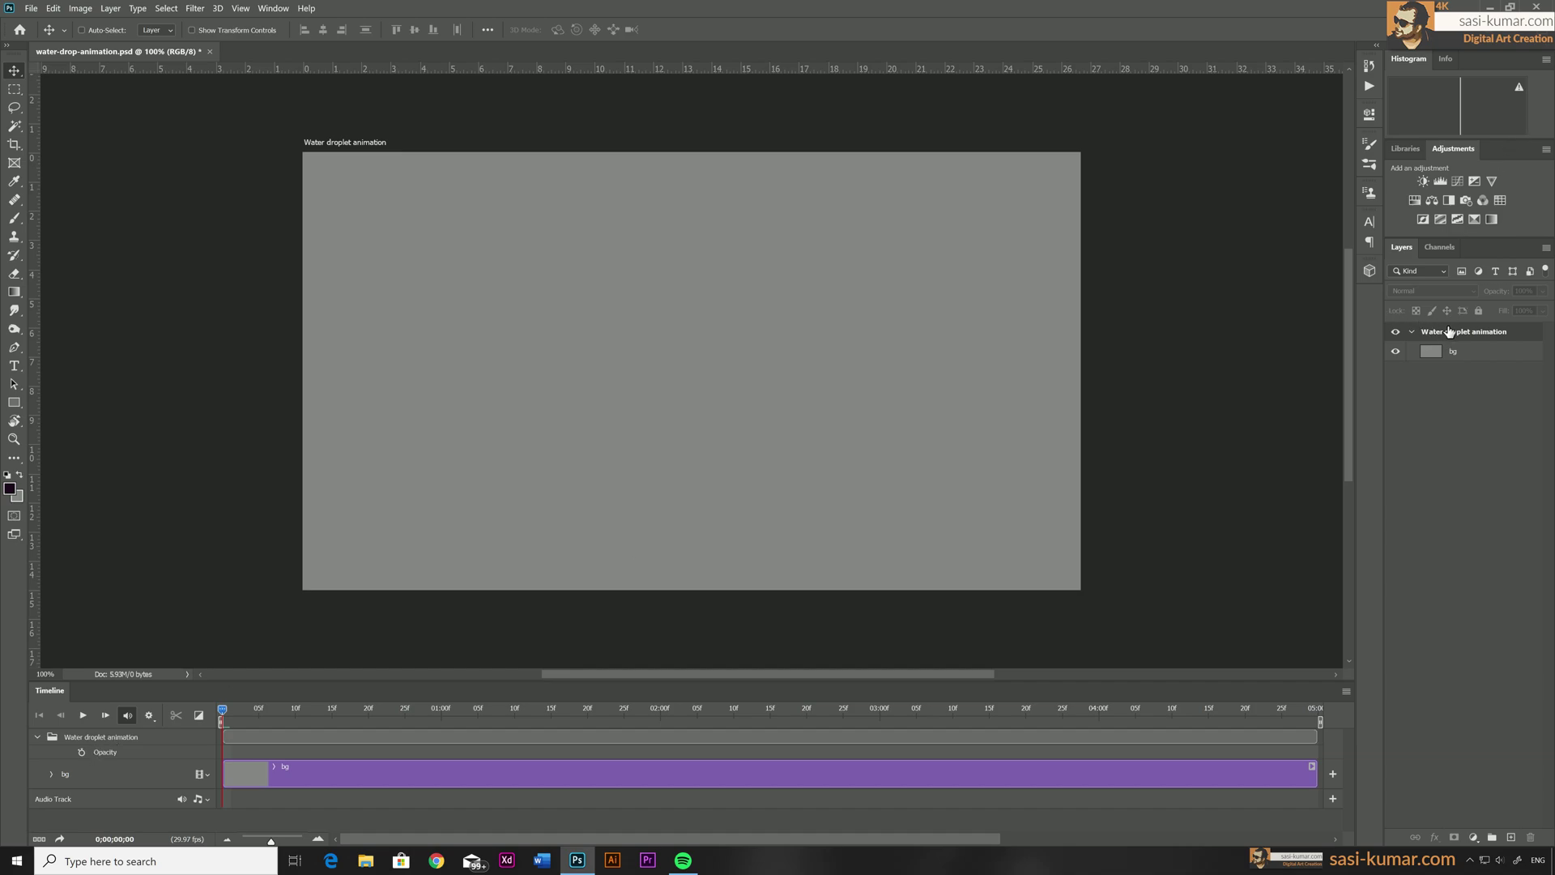
left_click(868, 786)
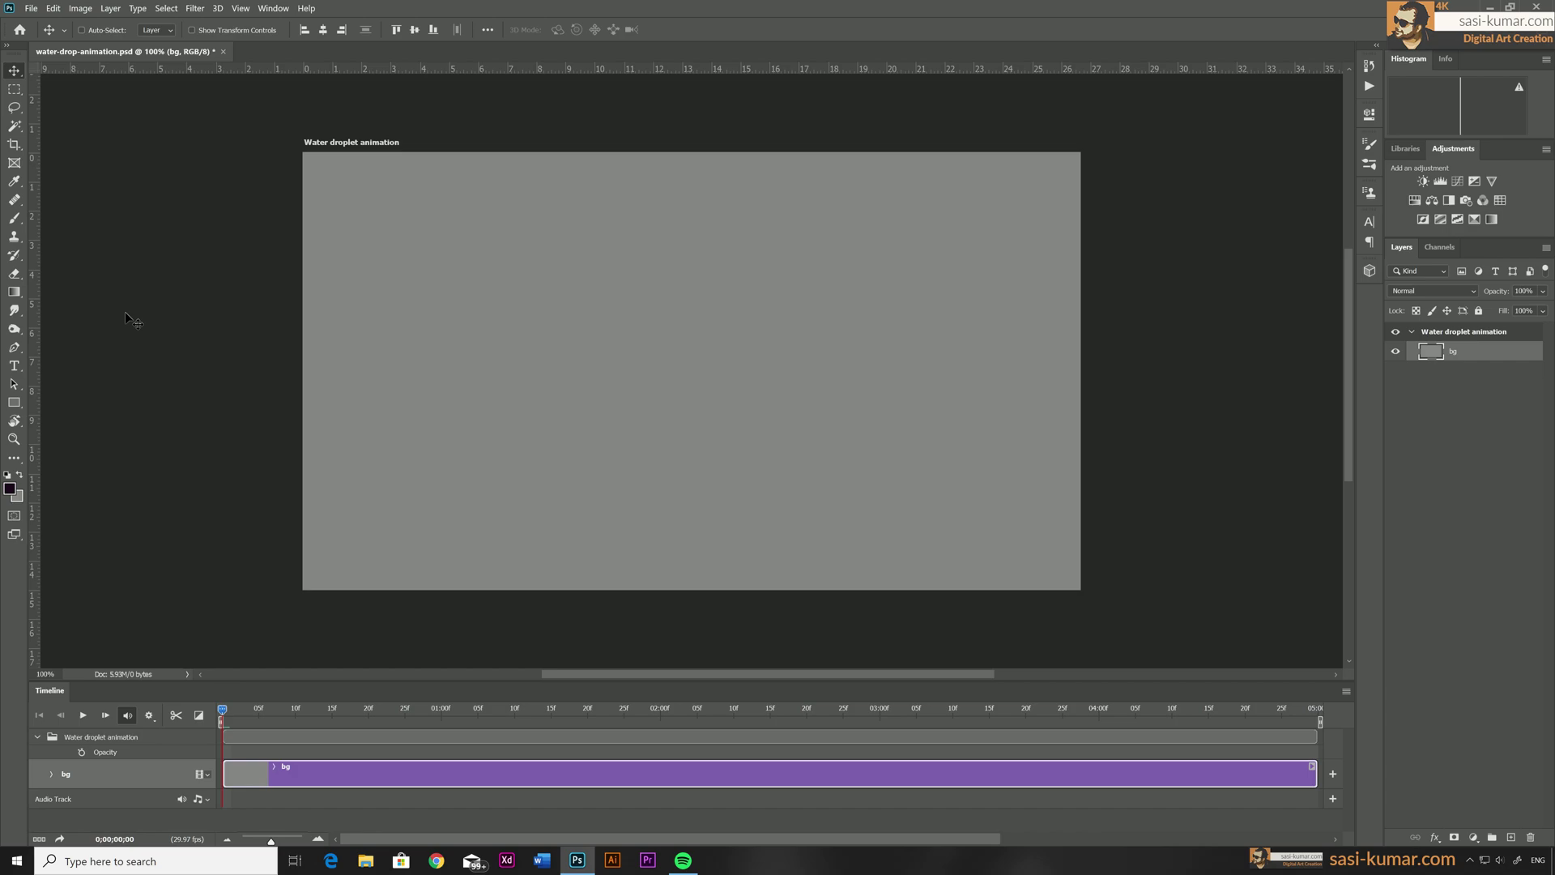
Try painting a brush stroke on the bg layer and scrub the playhead over the first frames.
key("b")
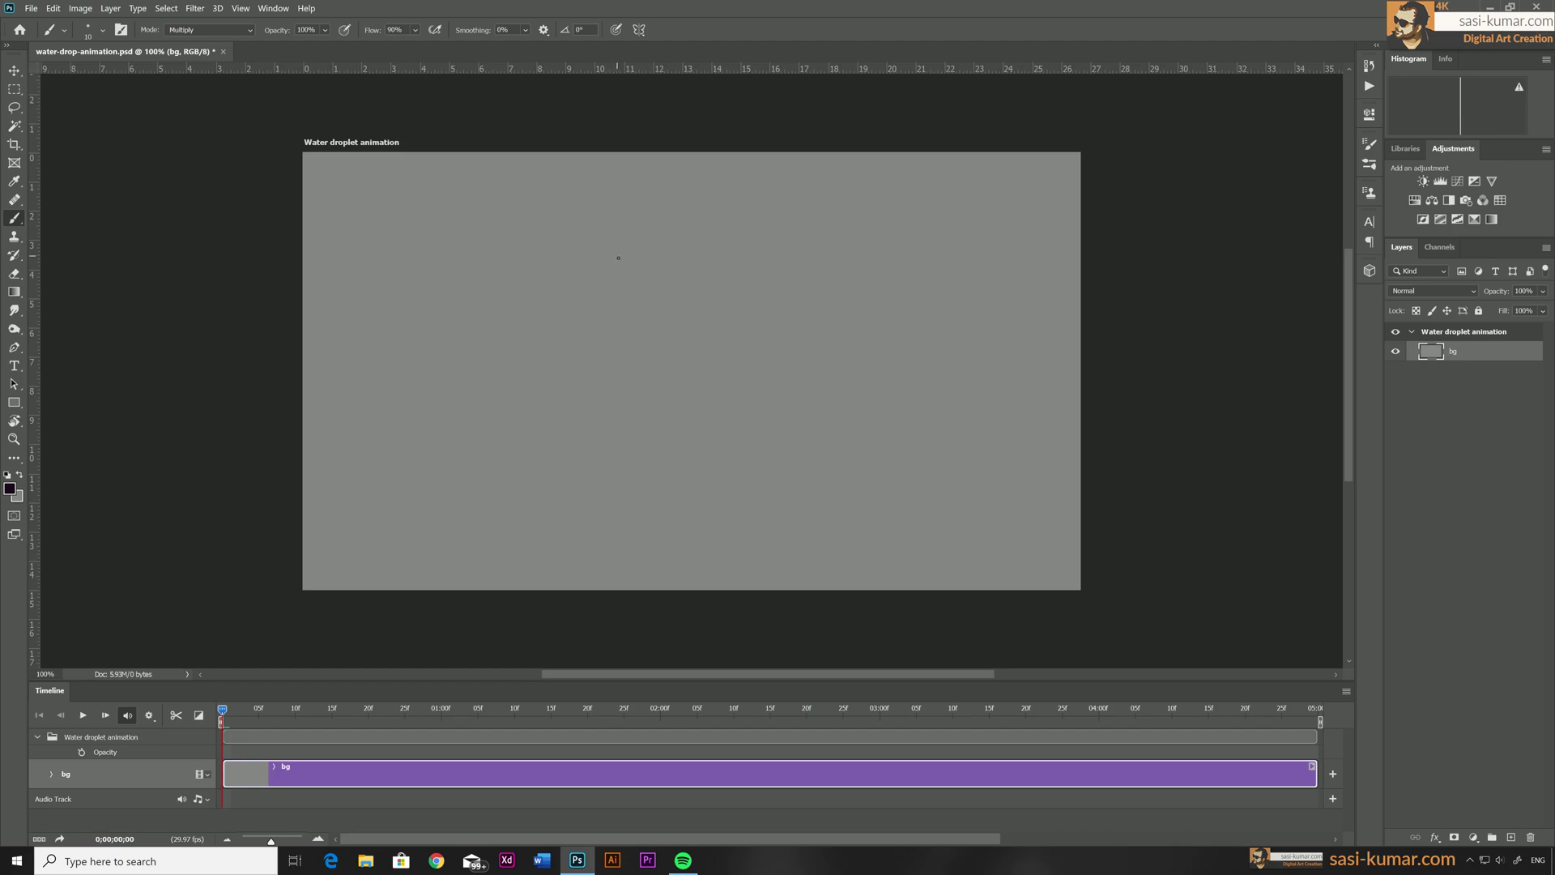
mouse_move(615, 252)
left_mouse_down()
mouse_move(655, 253)
mouse_move(616, 261)
left_mouse_up()
mouse_move(228, 716)
left_mouse_down()
mouse_move(735, 740)
mouse_move(1222, 739)
mouse_move(1293, 721)
mouse_move(236, 724)
left_mouse_up()
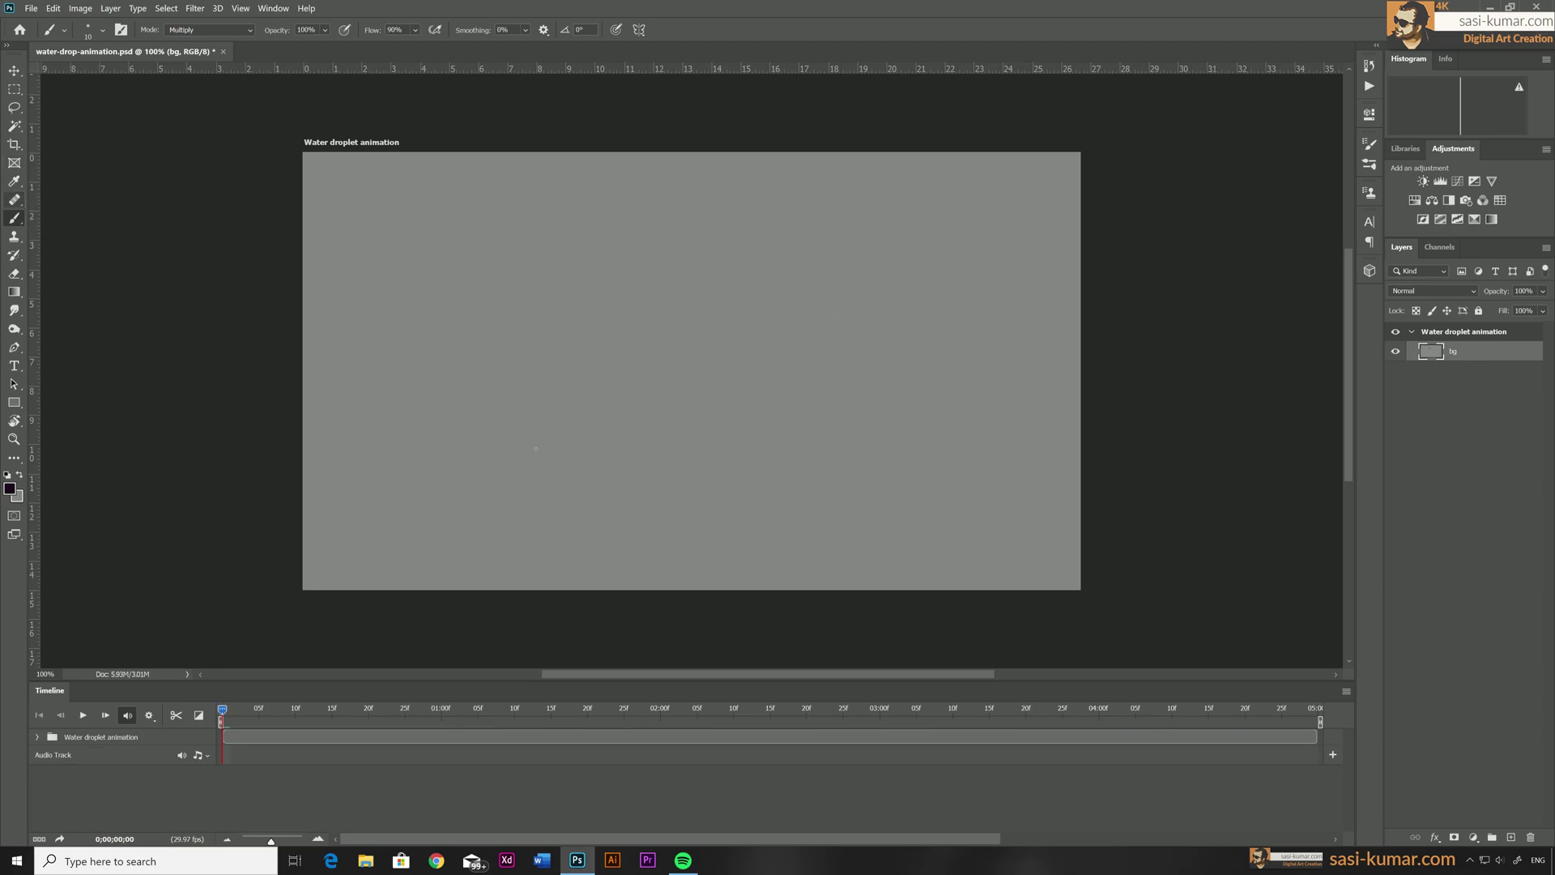
left_click(16, 71)
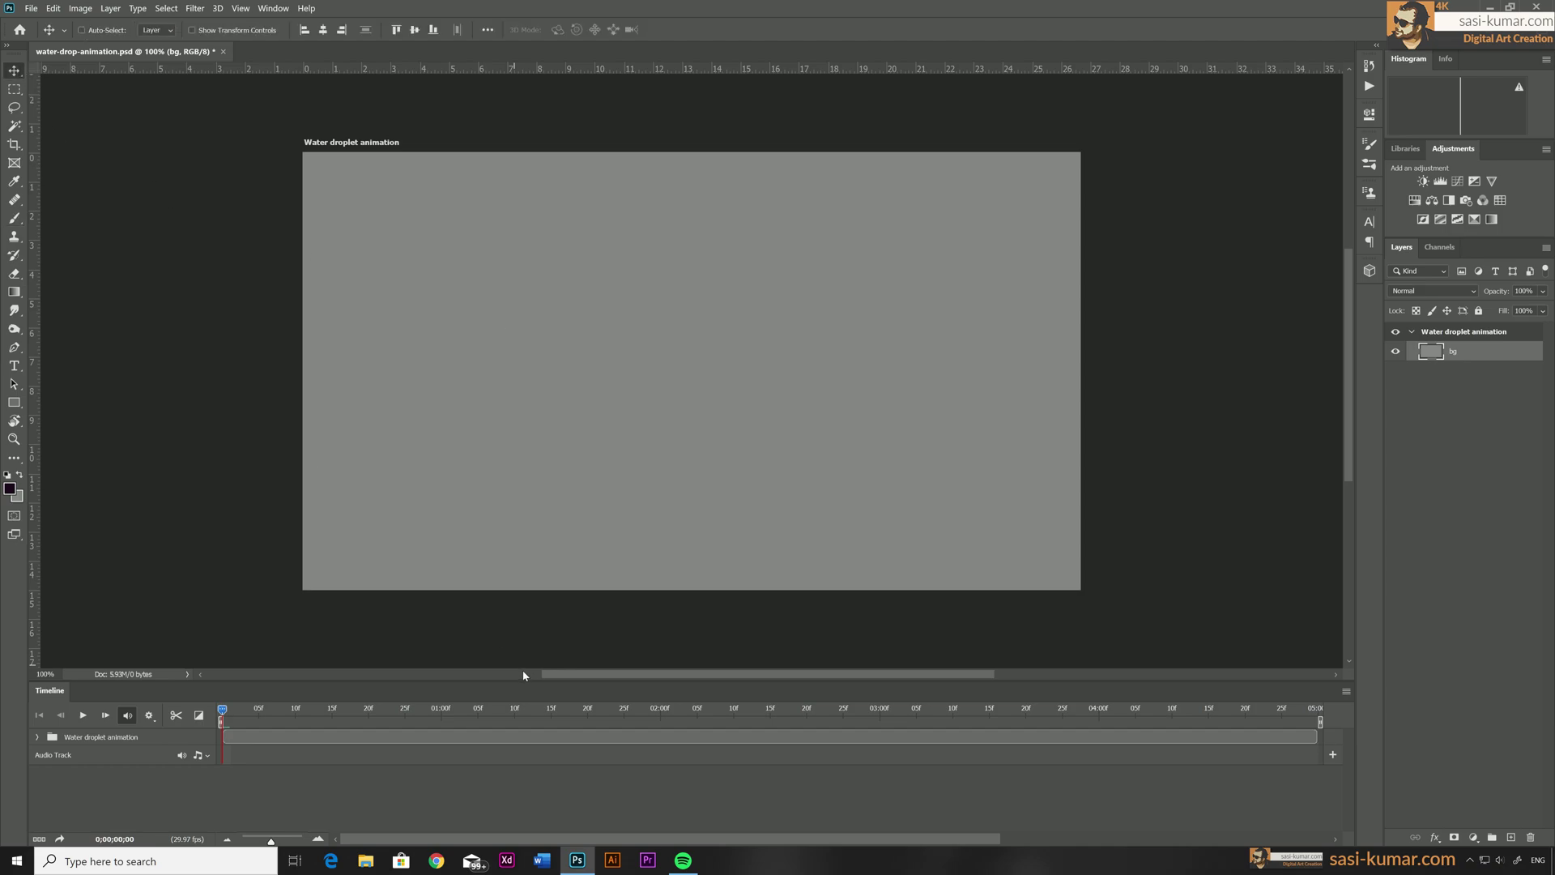
Add a new blank video layer above bg in the Water droplet animation group.
left_click(36, 737)
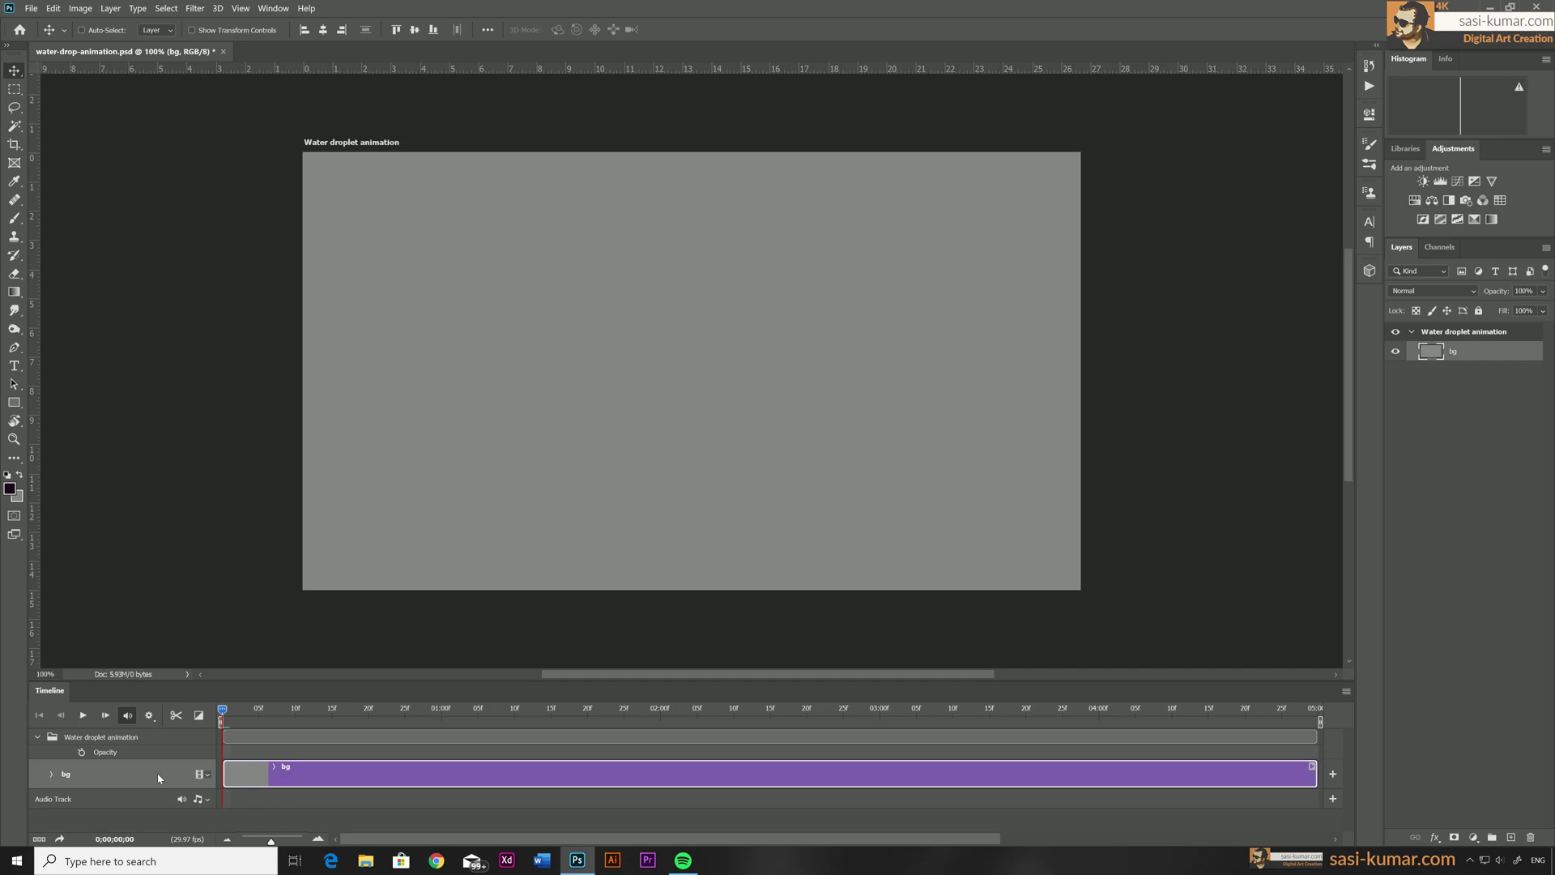
left_click(110, 8)
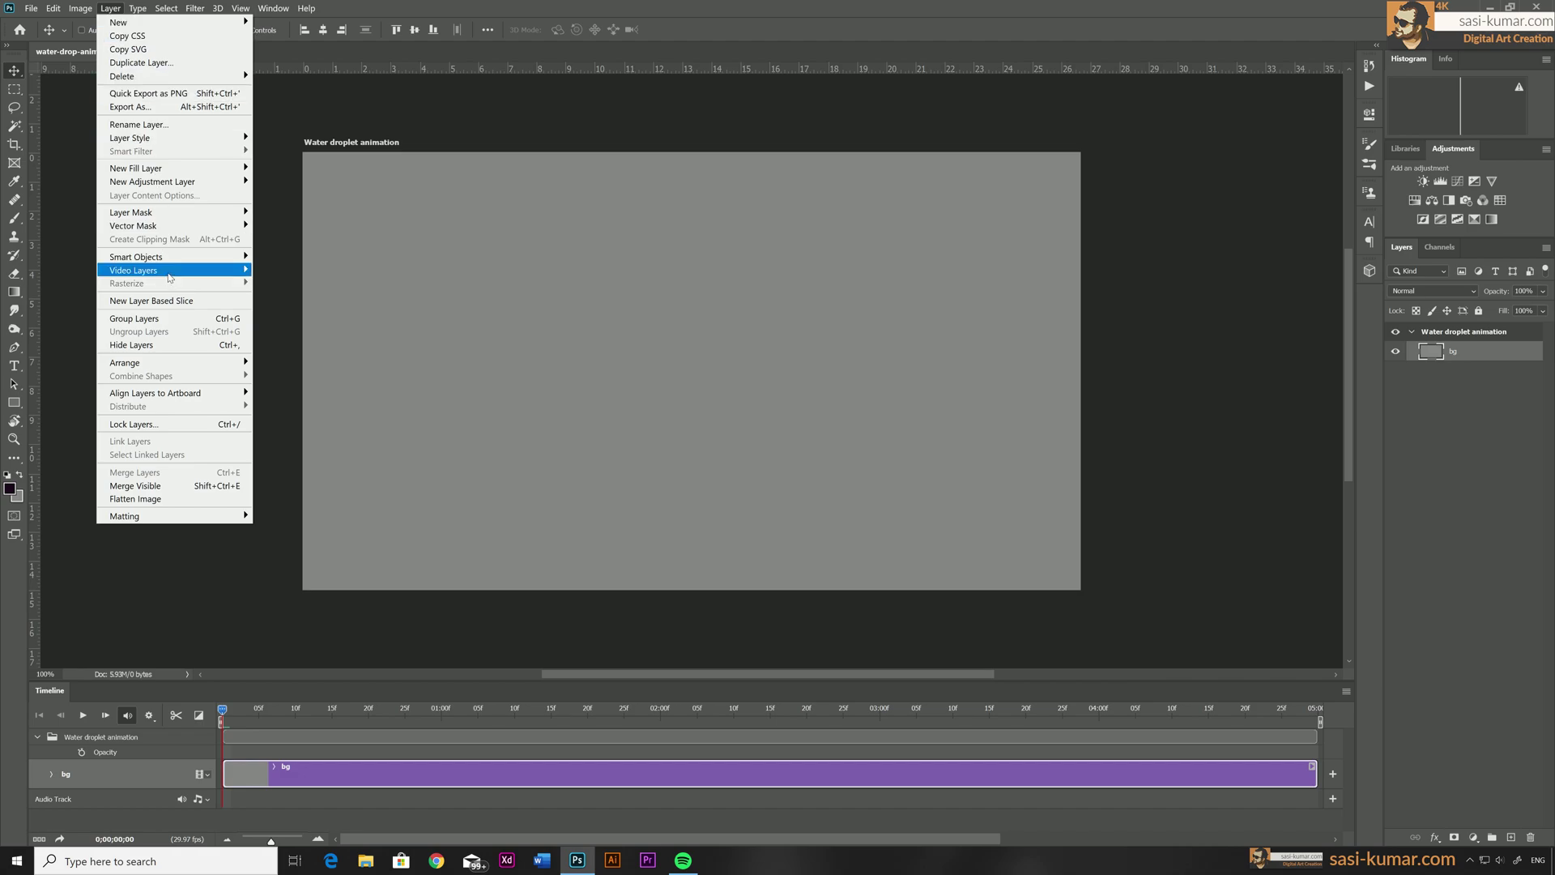
mouse_move(168, 273)
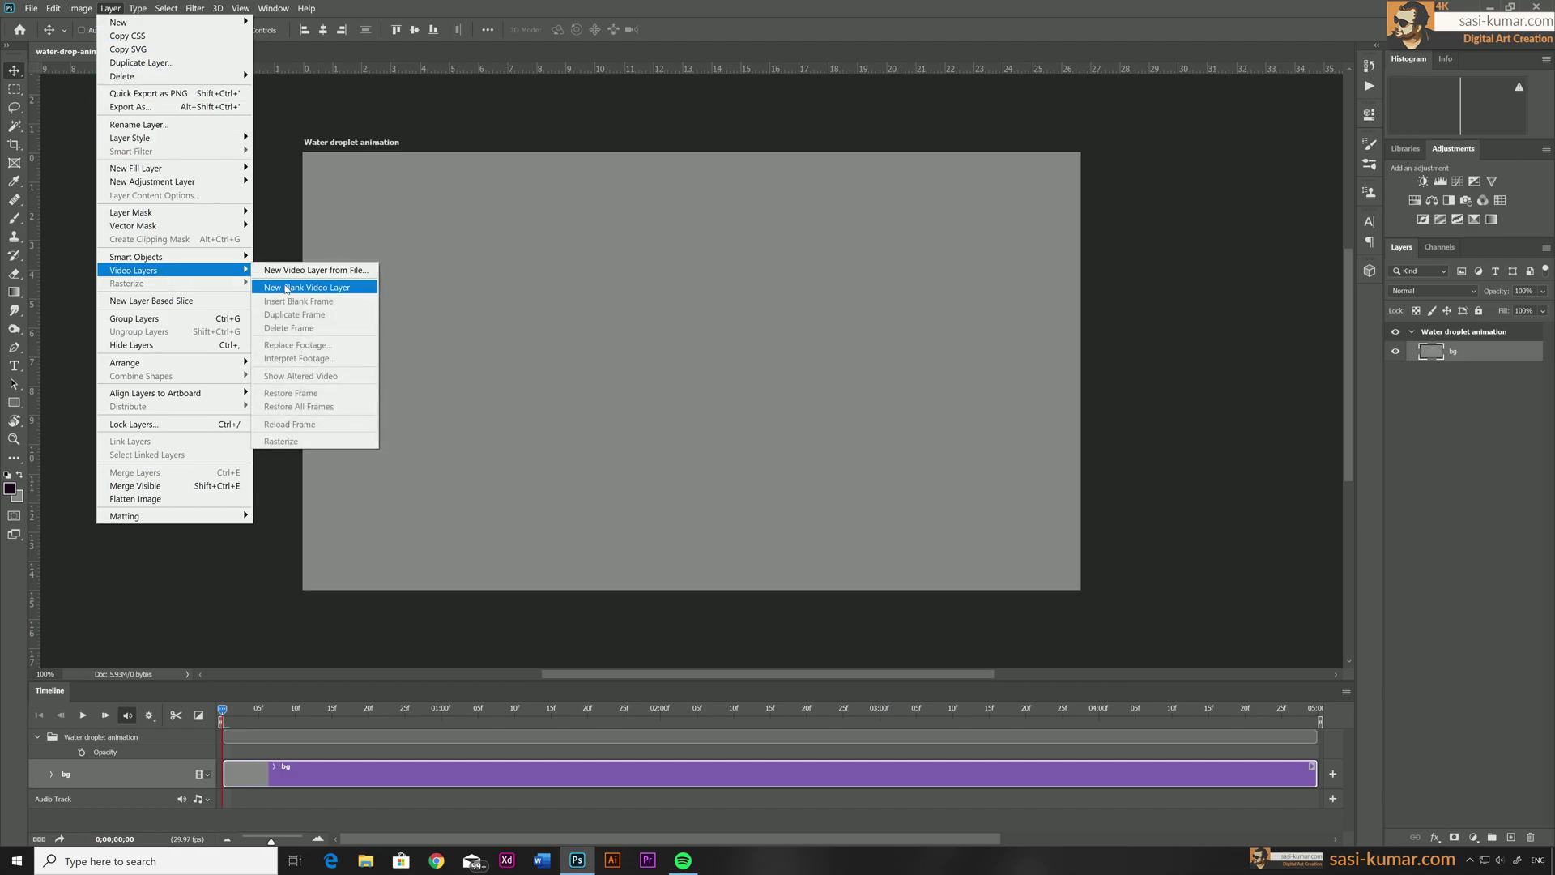
left_click(287, 289)
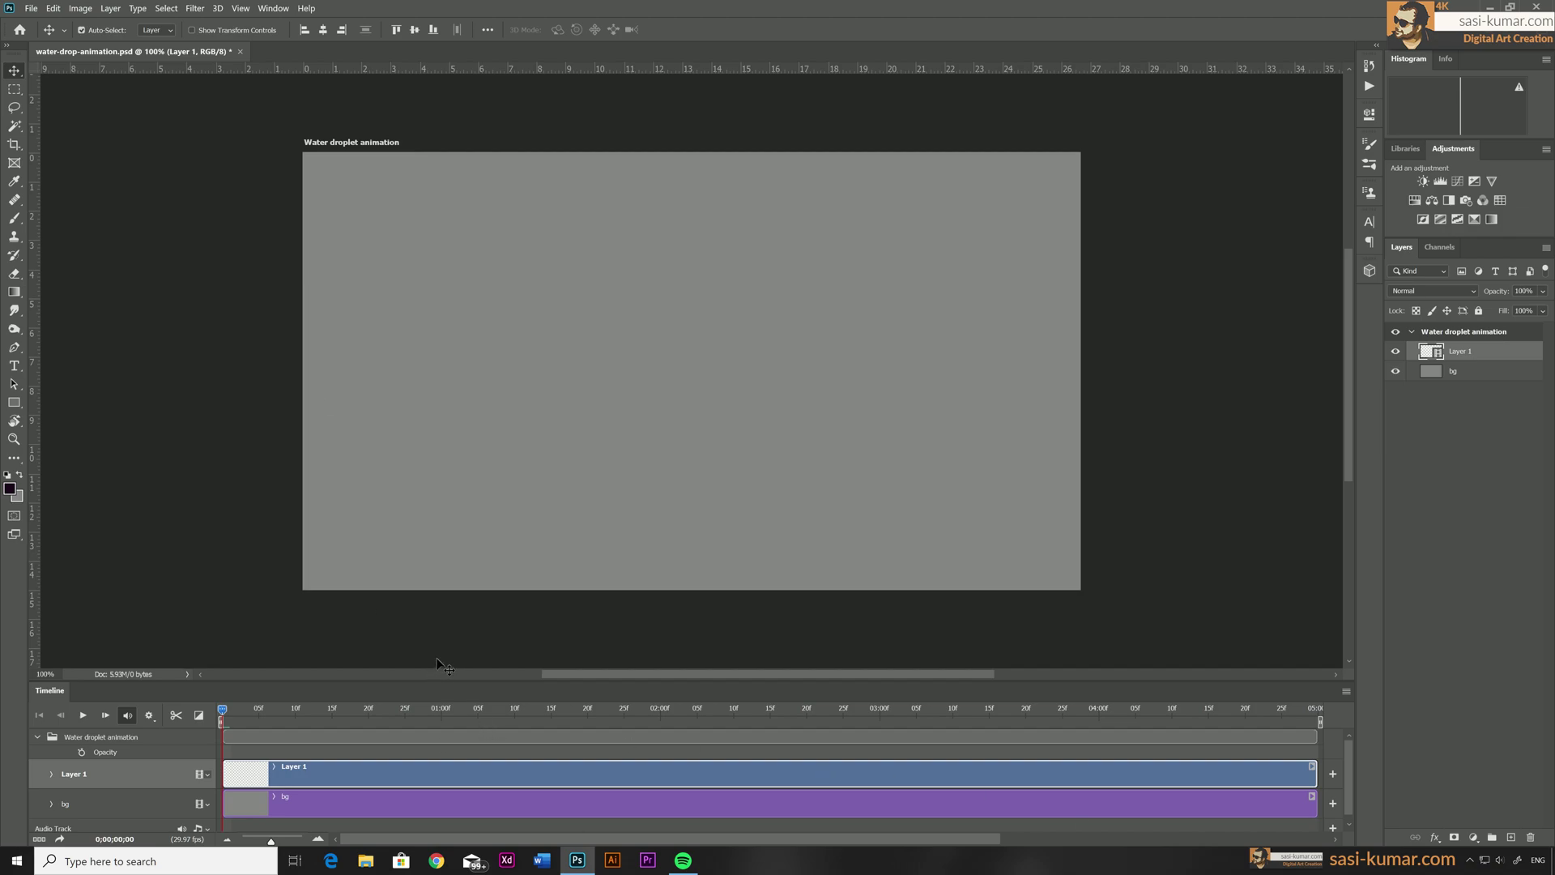
left_click(82, 30)
Paint a small circle near the canvas's upper middle on Layer 1's first frame, play the timeline and return to the start.
left_click(14, 219)
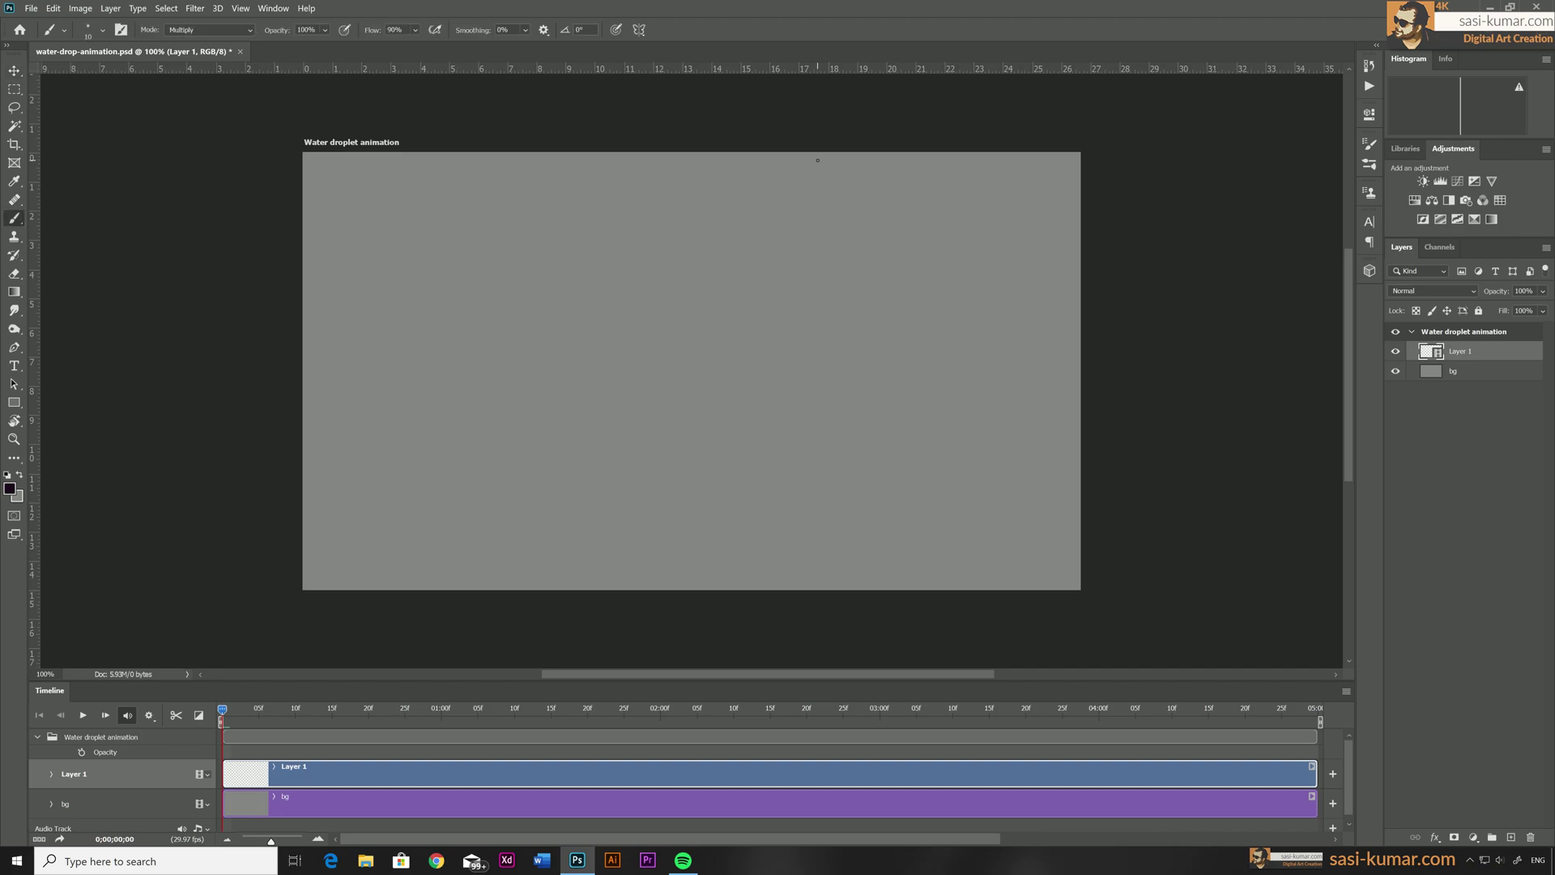
mouse_move(659, 239)
left_mouse_down()
mouse_move(679, 201)
mouse_move(661, 236)
left_mouse_up()
key("space")
left_click_drag(441, 719, 197, 716)
Enable onion skins and paint slightly lower circles on the second and third frames of Layer 1.
left_click(106, 718)
left_click(1344, 693)
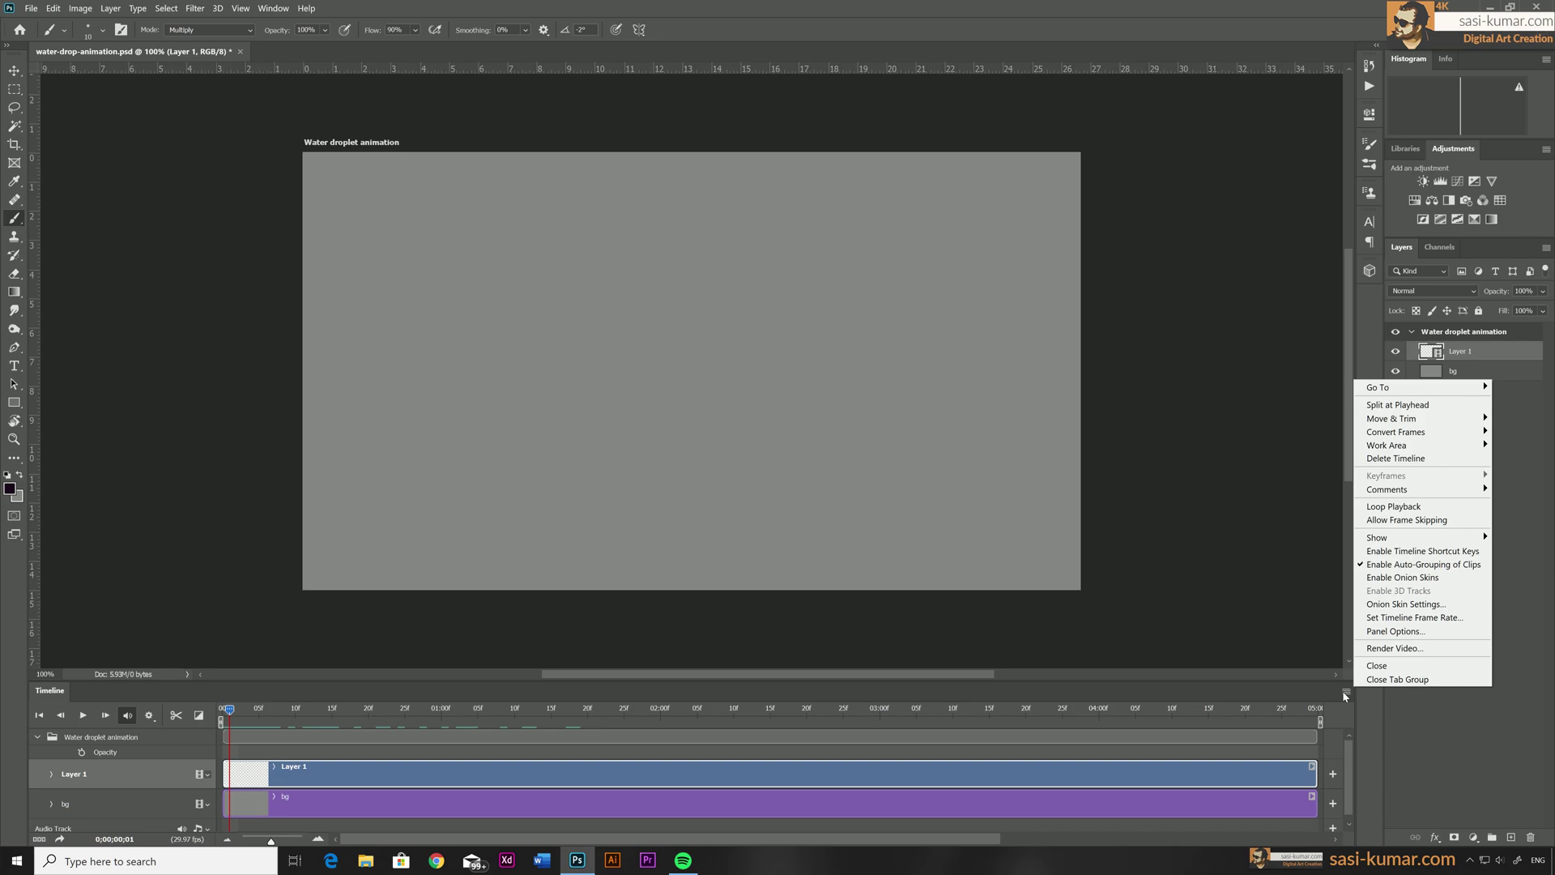
left_click(1402, 578)
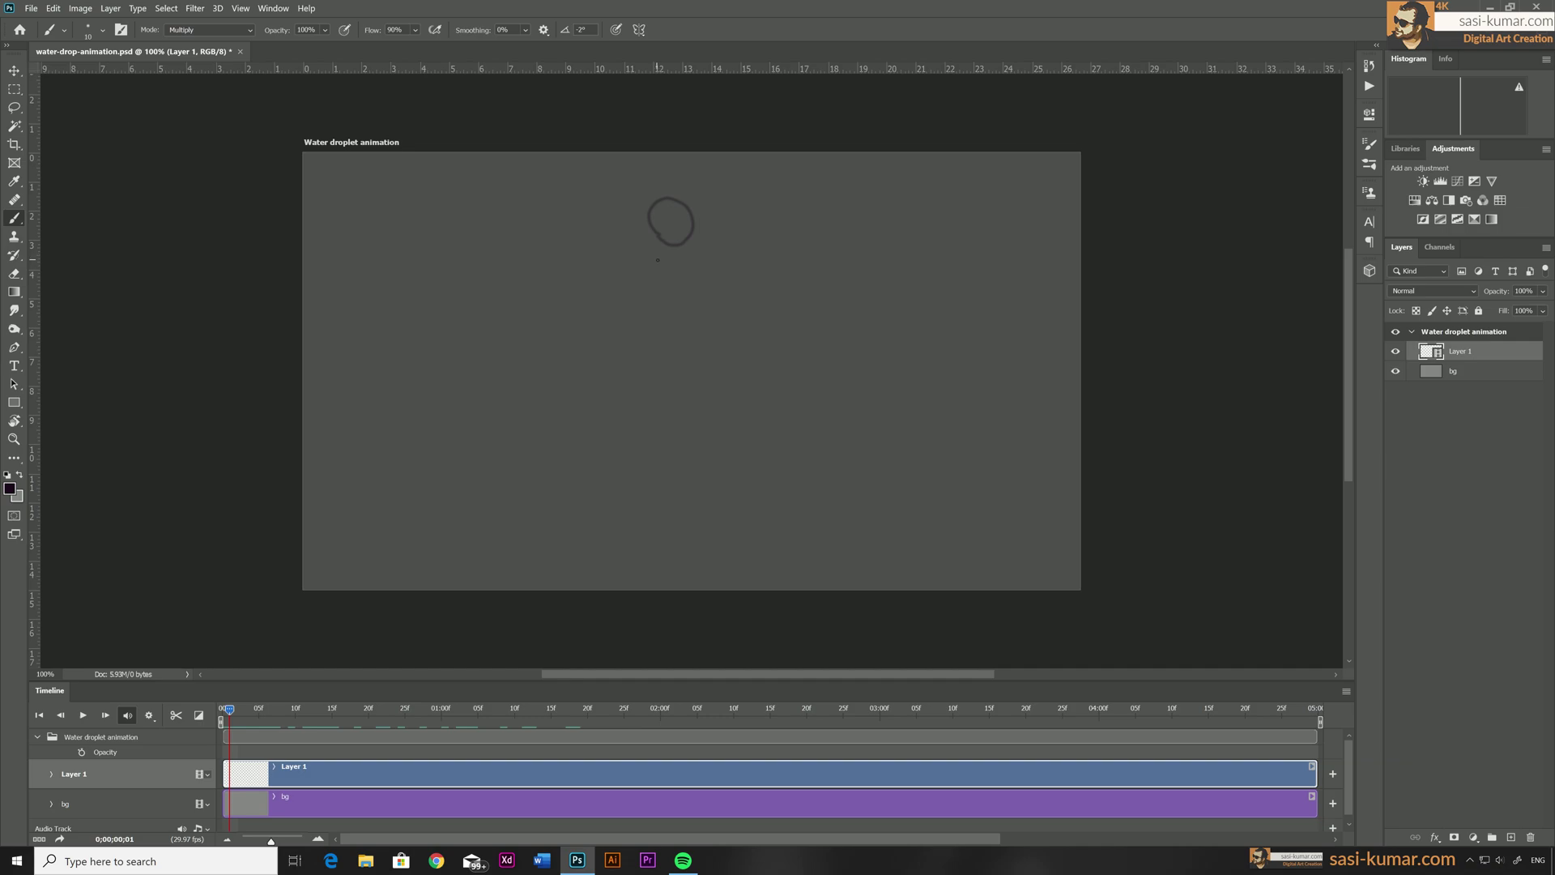
mouse_move(656, 259)
left_mouse_down()
mouse_move(653, 217)
mouse_move(683, 214)
mouse_move(698, 249)
mouse_move(666, 268)
left_mouse_up()
left_click(104, 714)
mouse_move(659, 283)
left_mouse_down()
mouse_move(641, 254)
mouse_move(659, 238)
mouse_move(687, 239)
mouse_move(659, 292)
left_mouse_up()
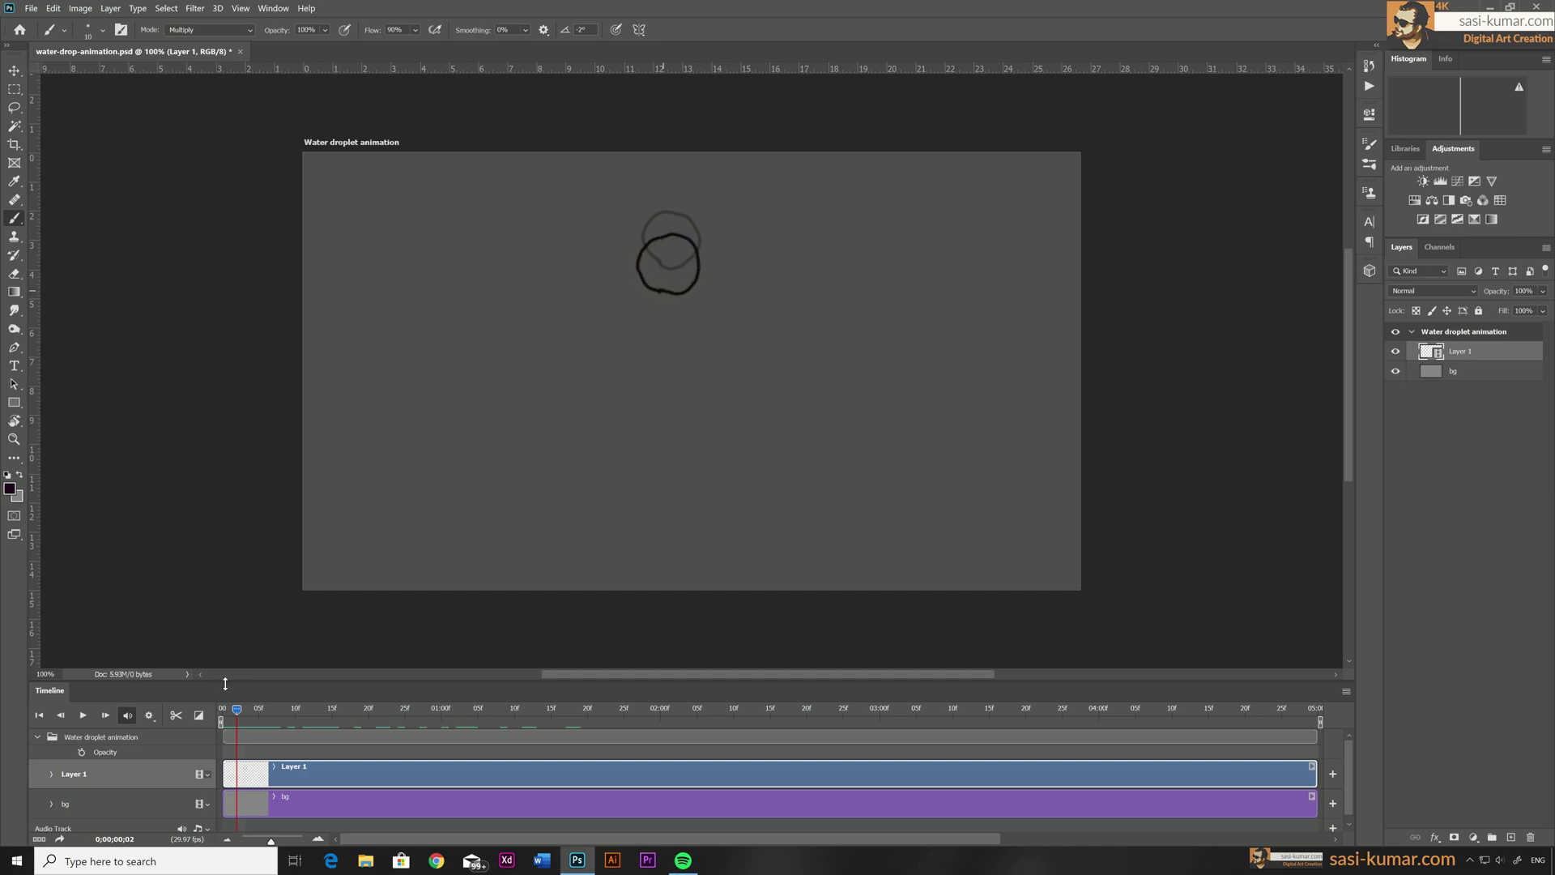
Paint progressively lower and flatter droplet outlines on the following frames, ending with a wide ellipse near the canvas's lower edge.
left_click(105, 715)
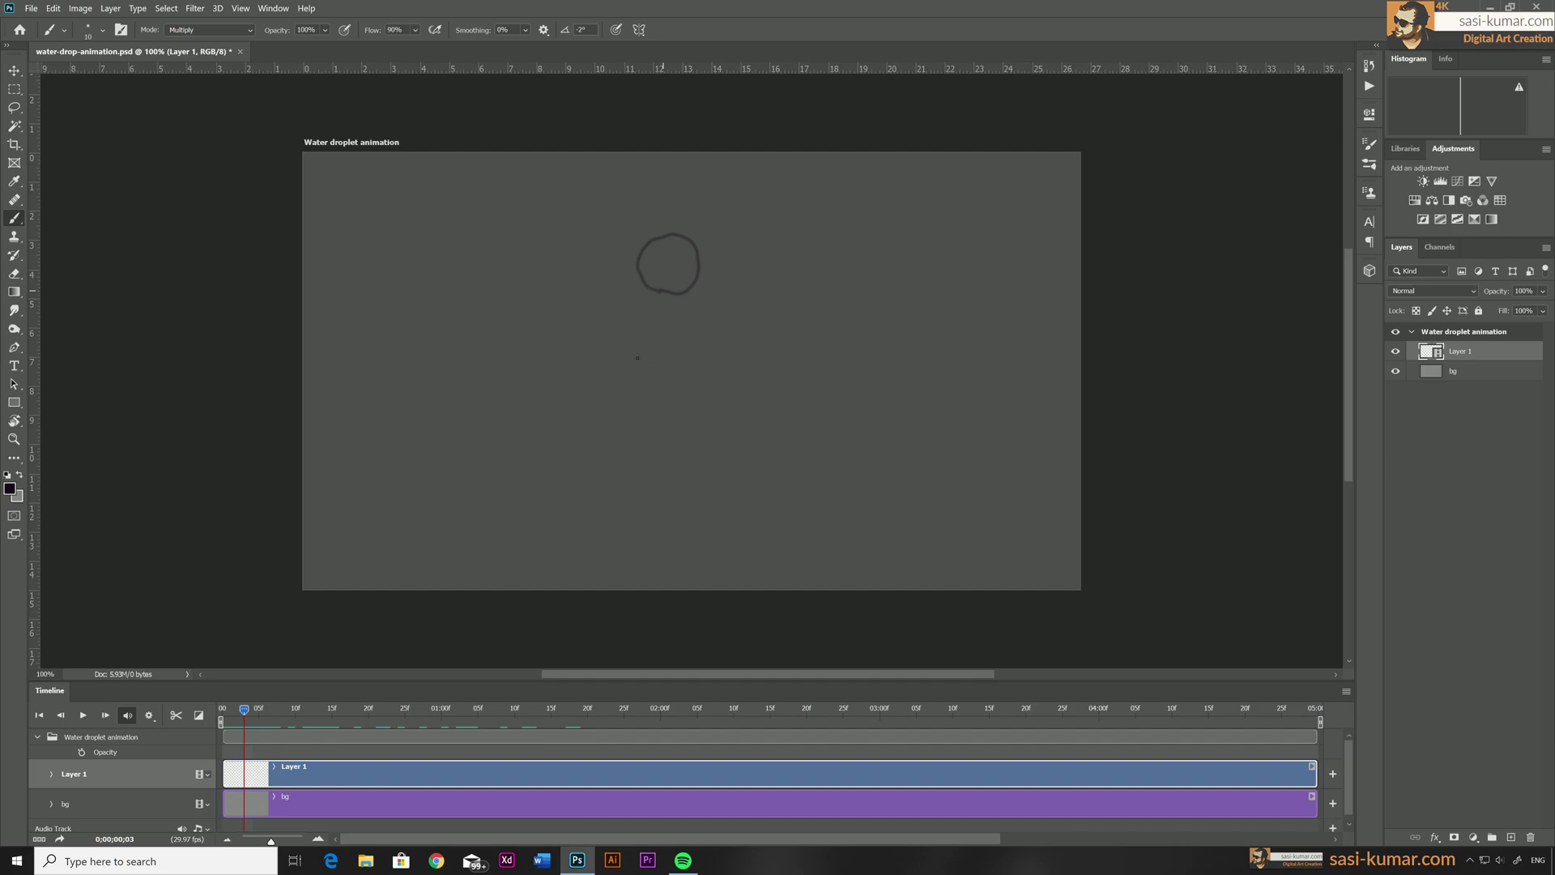
mouse_move(671, 334)
left_mouse_down()
mouse_move(632, 284)
mouse_move(700, 292)
mouse_move(687, 359)
left_mouse_up()
left_click(104, 715)
left_click(105, 715)
mouse_move(694, 378)
left_mouse_down()
mouse_move(652, 343)
mouse_move(695, 377)
left_mouse_up()
left_click(104, 714)
left_click_drag(693, 412, 725, 413)
left_click(104, 715)
left_click(104, 714)
left_click_drag(636, 442, 729, 445)
left_click(105, 715)
left_click_drag(615, 482, 669, 507)
End the work area just after the last drawn frame, turn on Loop Playback and preview the droplet animation.
left_click_drag(1320, 721, 296, 730)
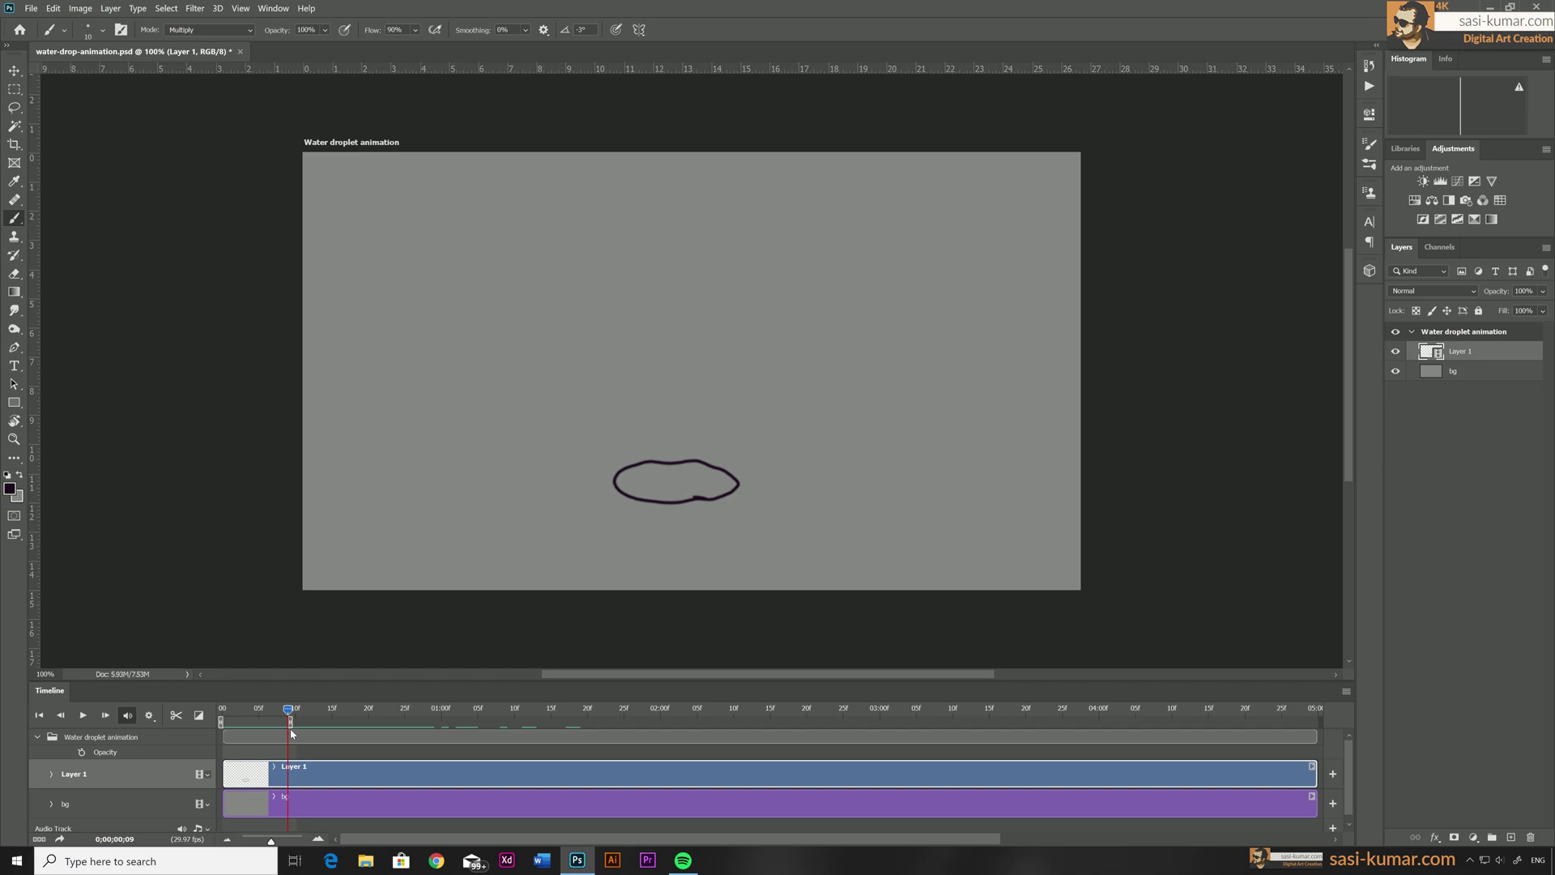
key("space")
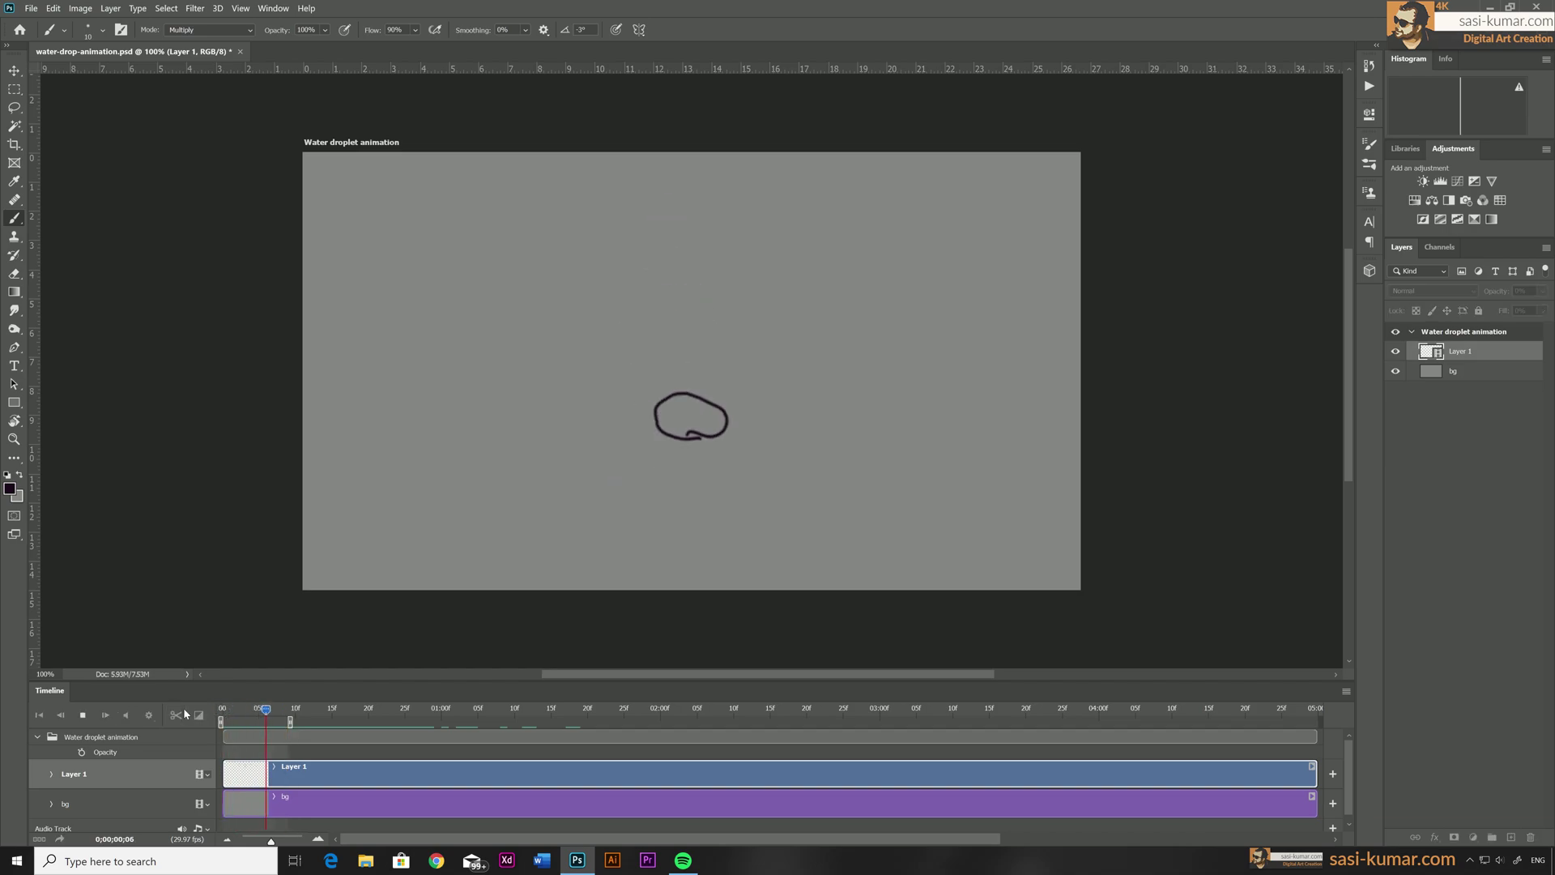
left_click(149, 716)
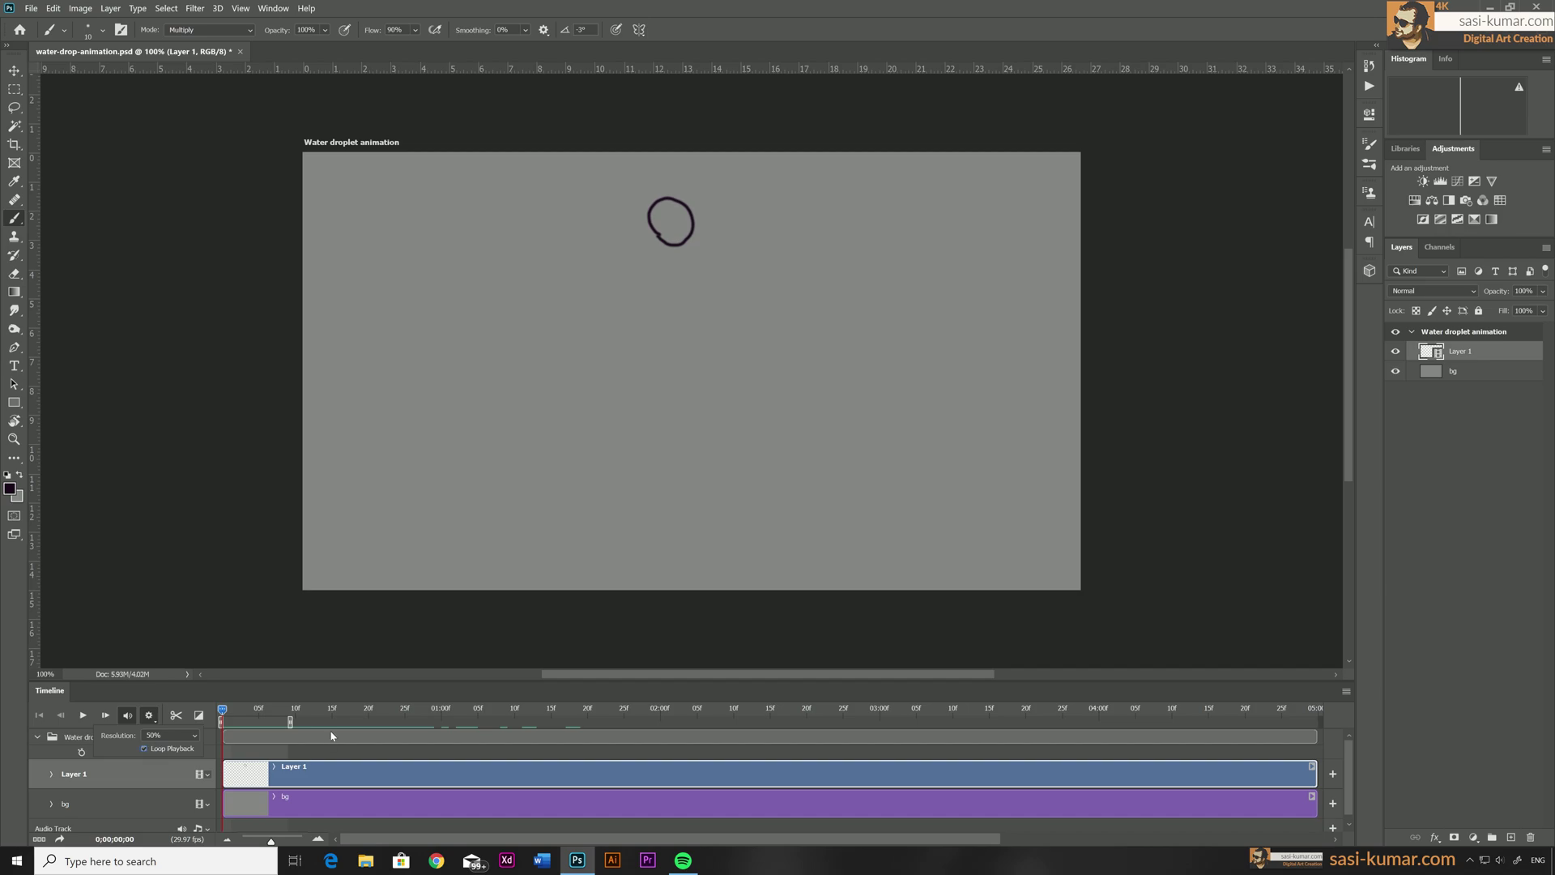
left_click(144, 750)
key("space")
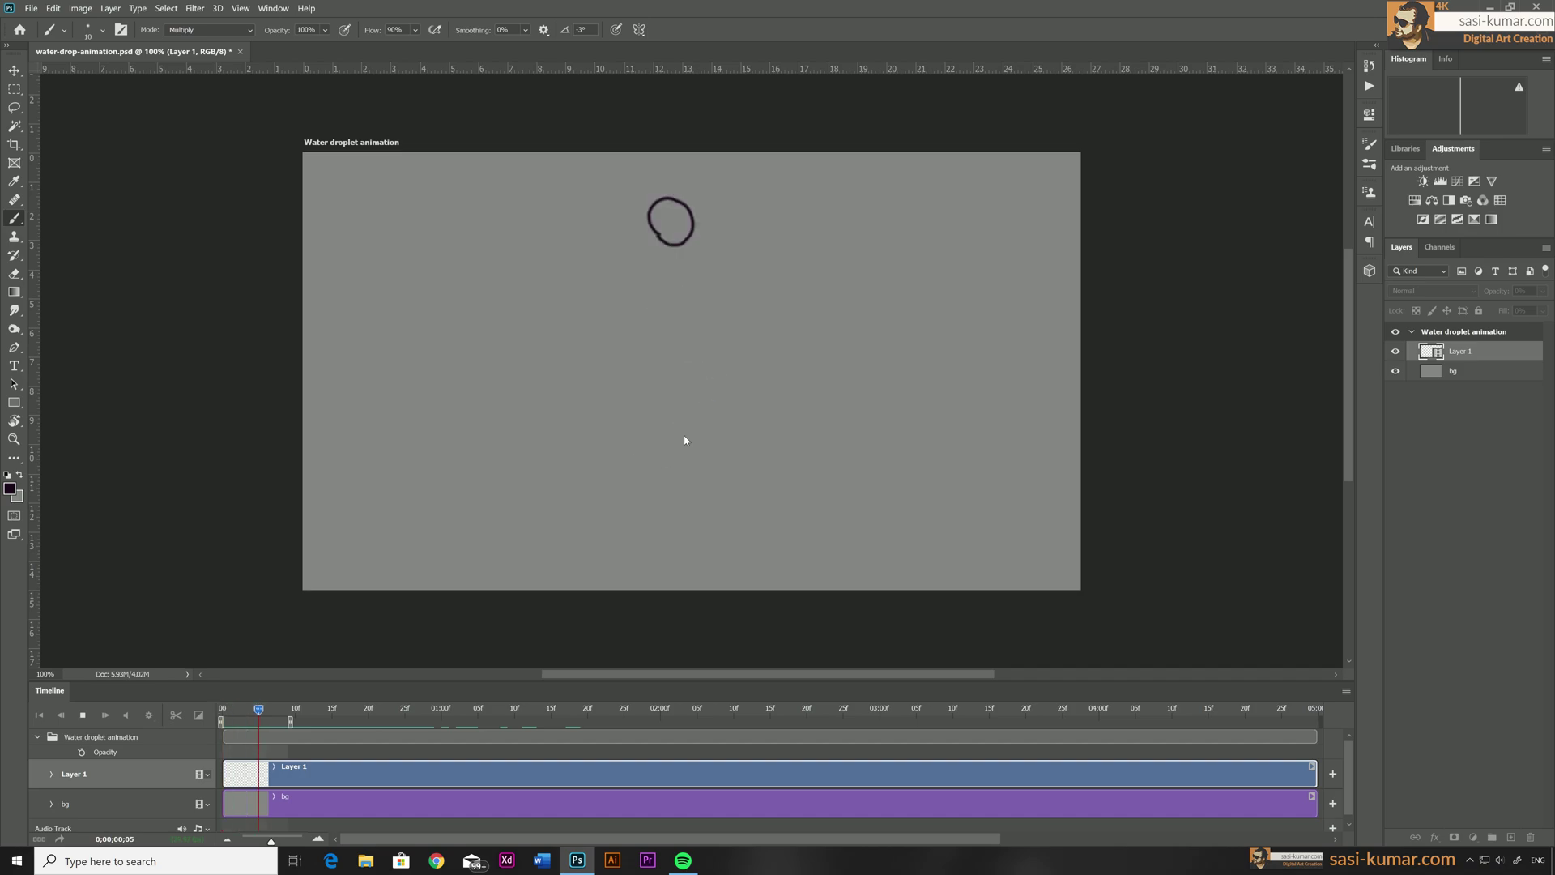
left_click(84, 714)
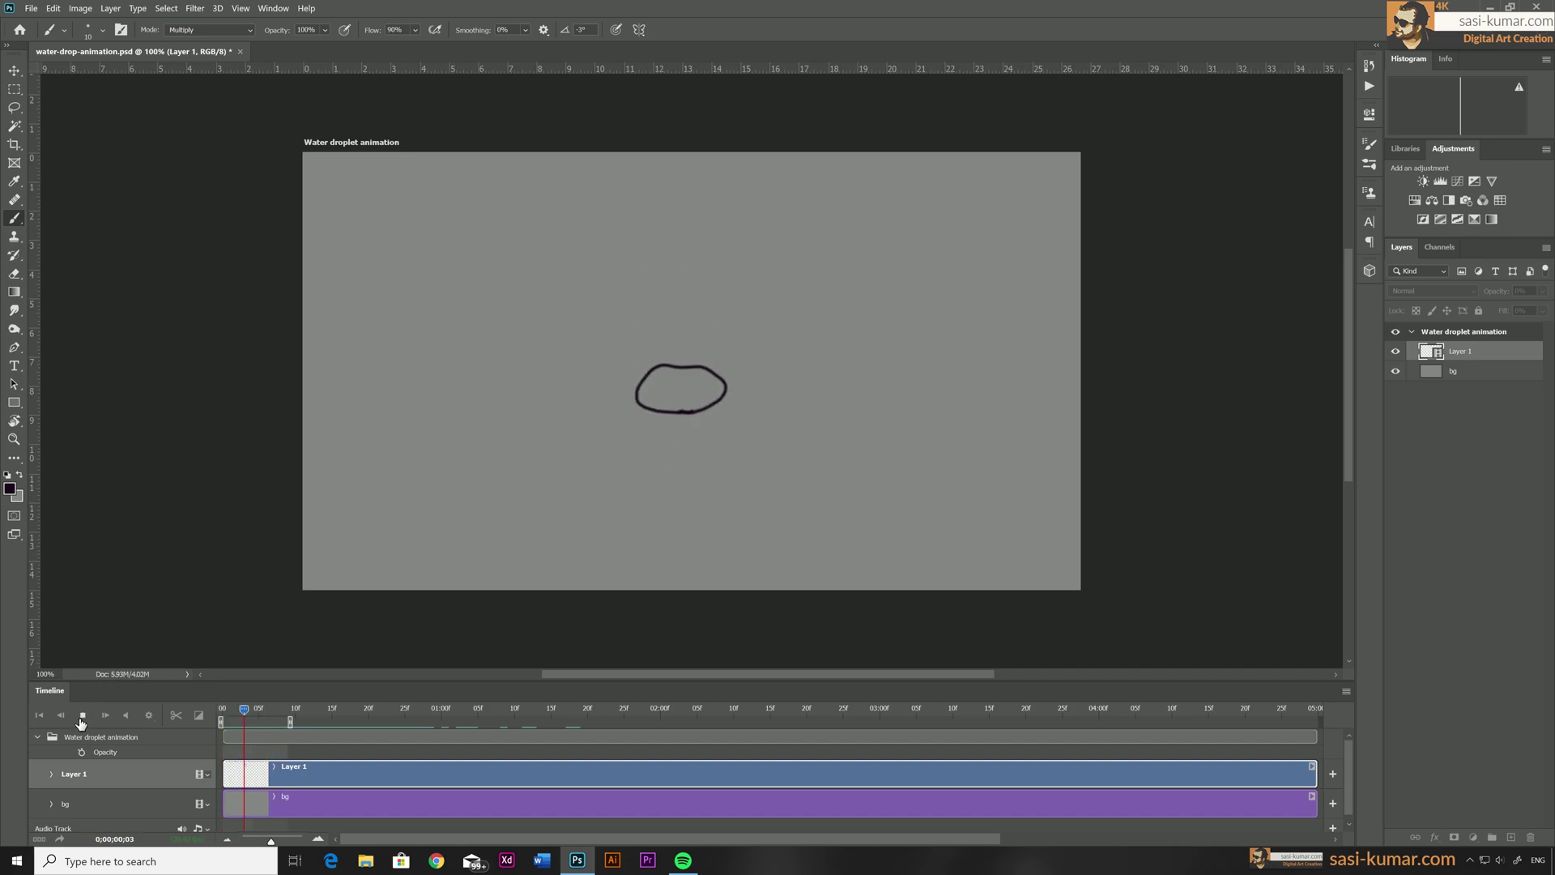
left_click(83, 715)
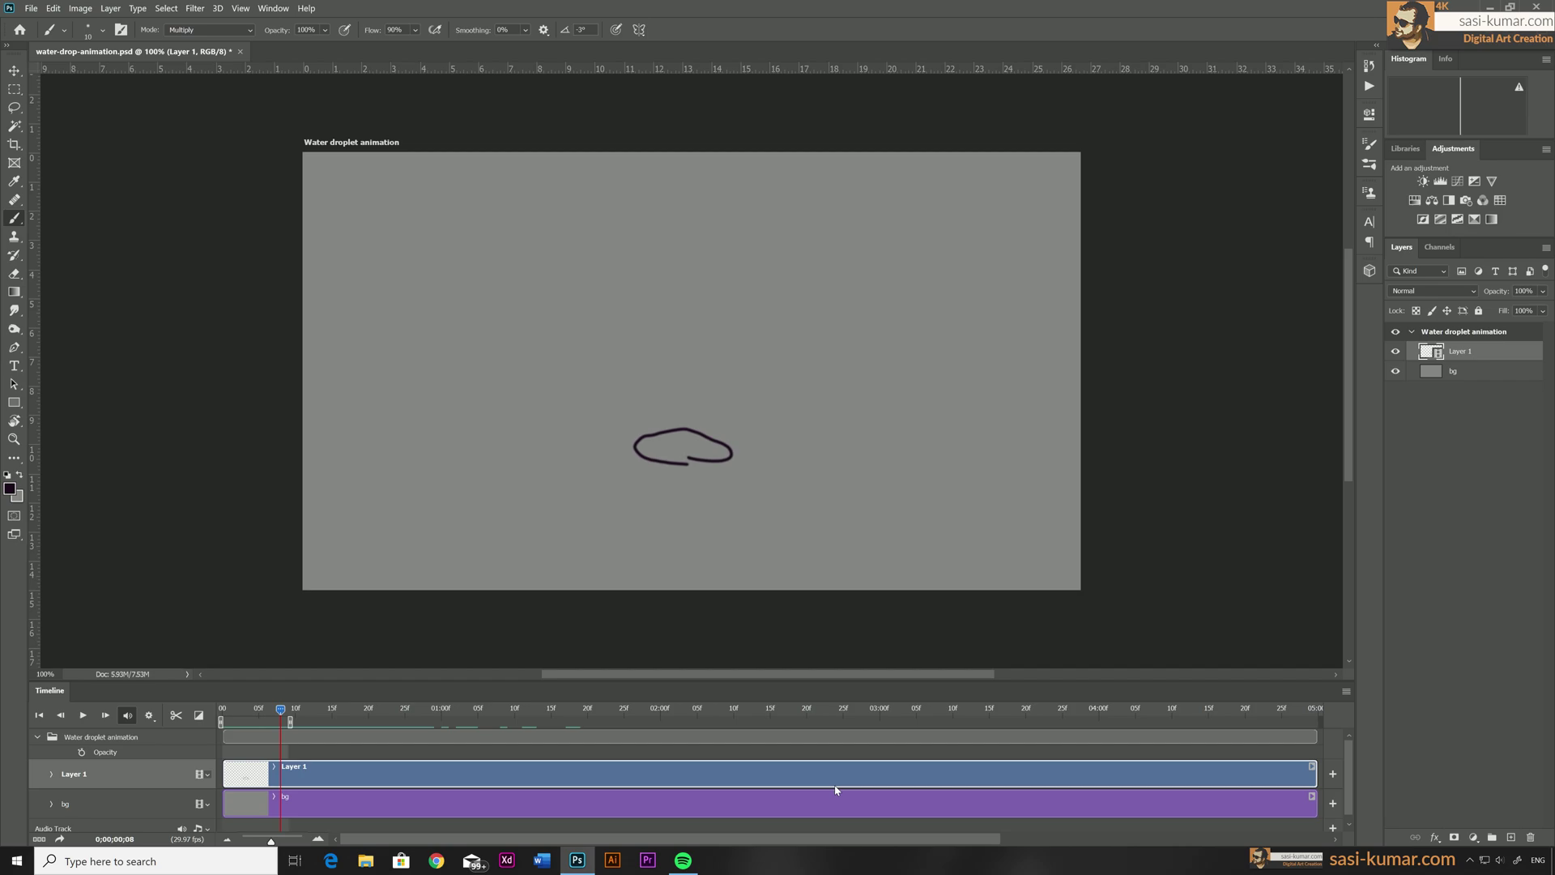
Delete the test video layer Layer 1.
left_click(1455, 442)
left_click(1476, 355)
left_click(1530, 840)
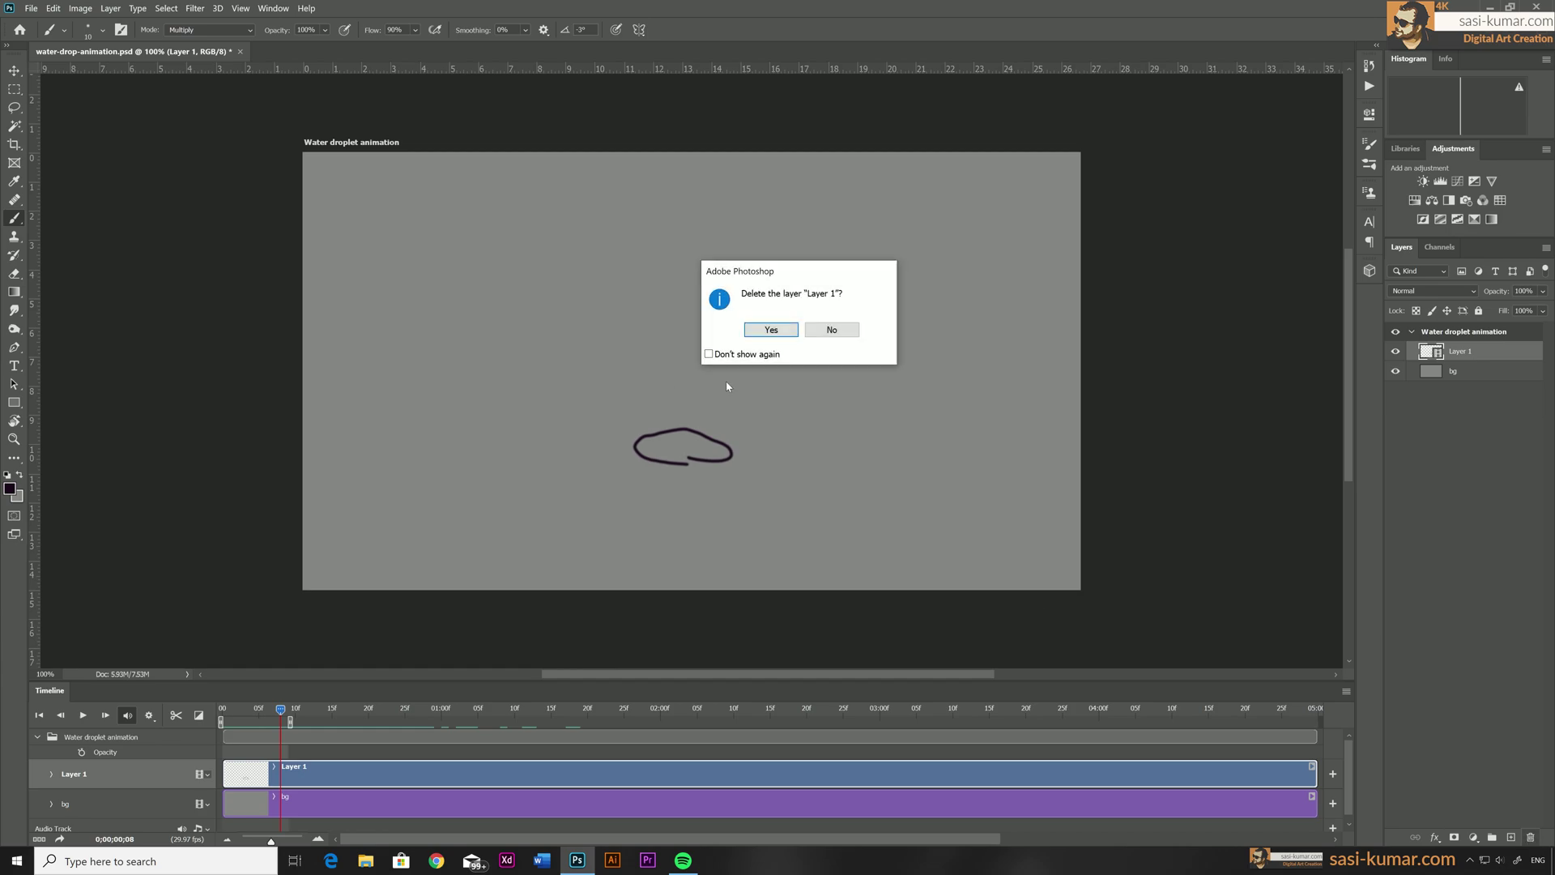
left_click(771, 329)
Set the timeline frame rate to 30 fps.
left_click(1345, 692)
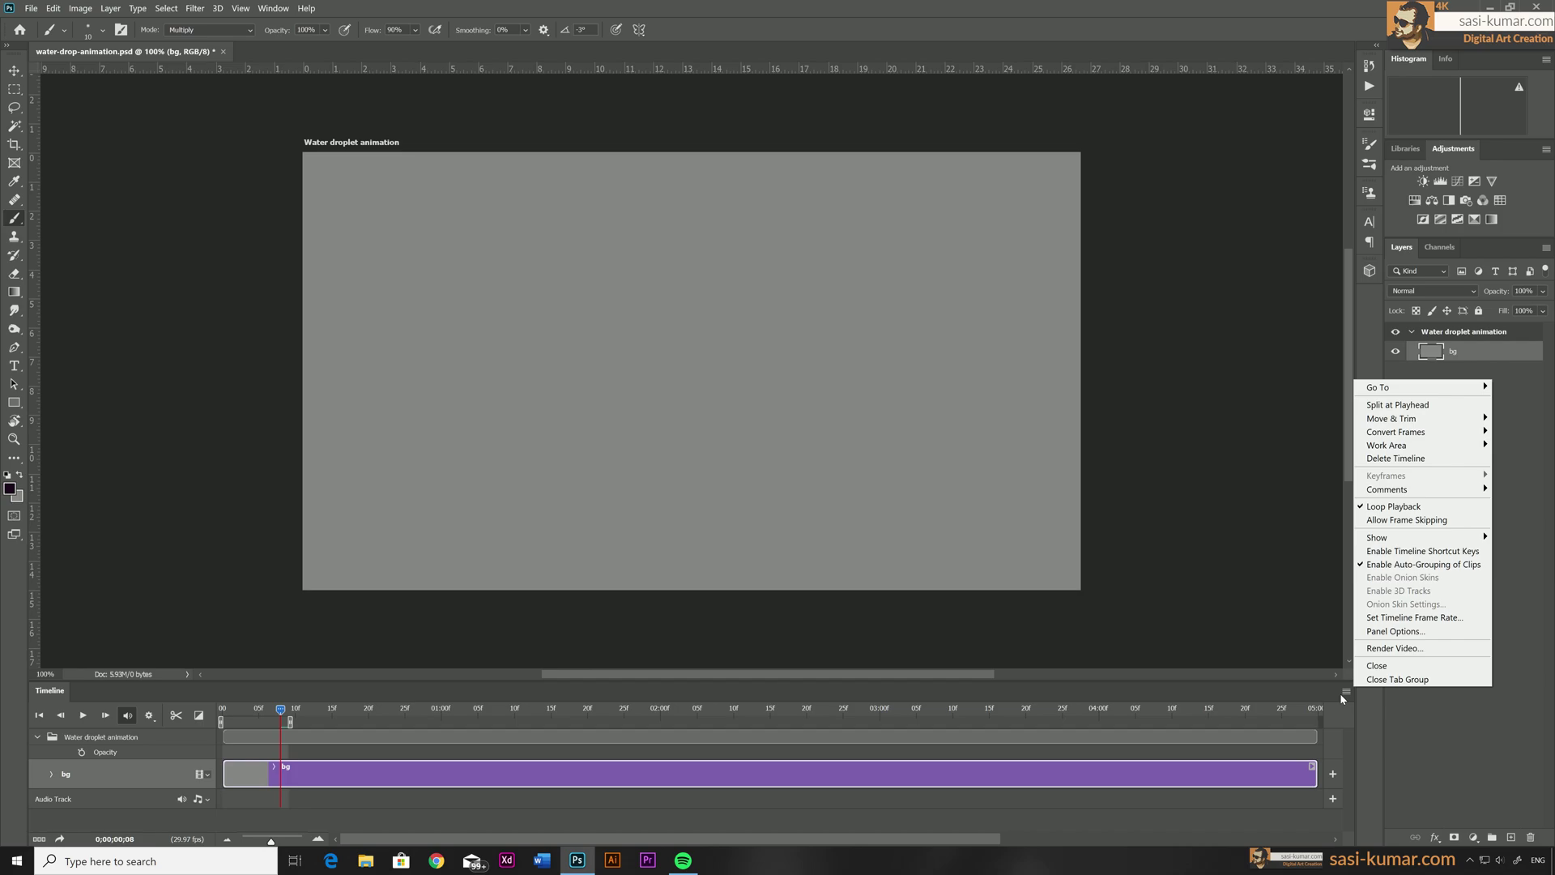
left_click(1415, 618)
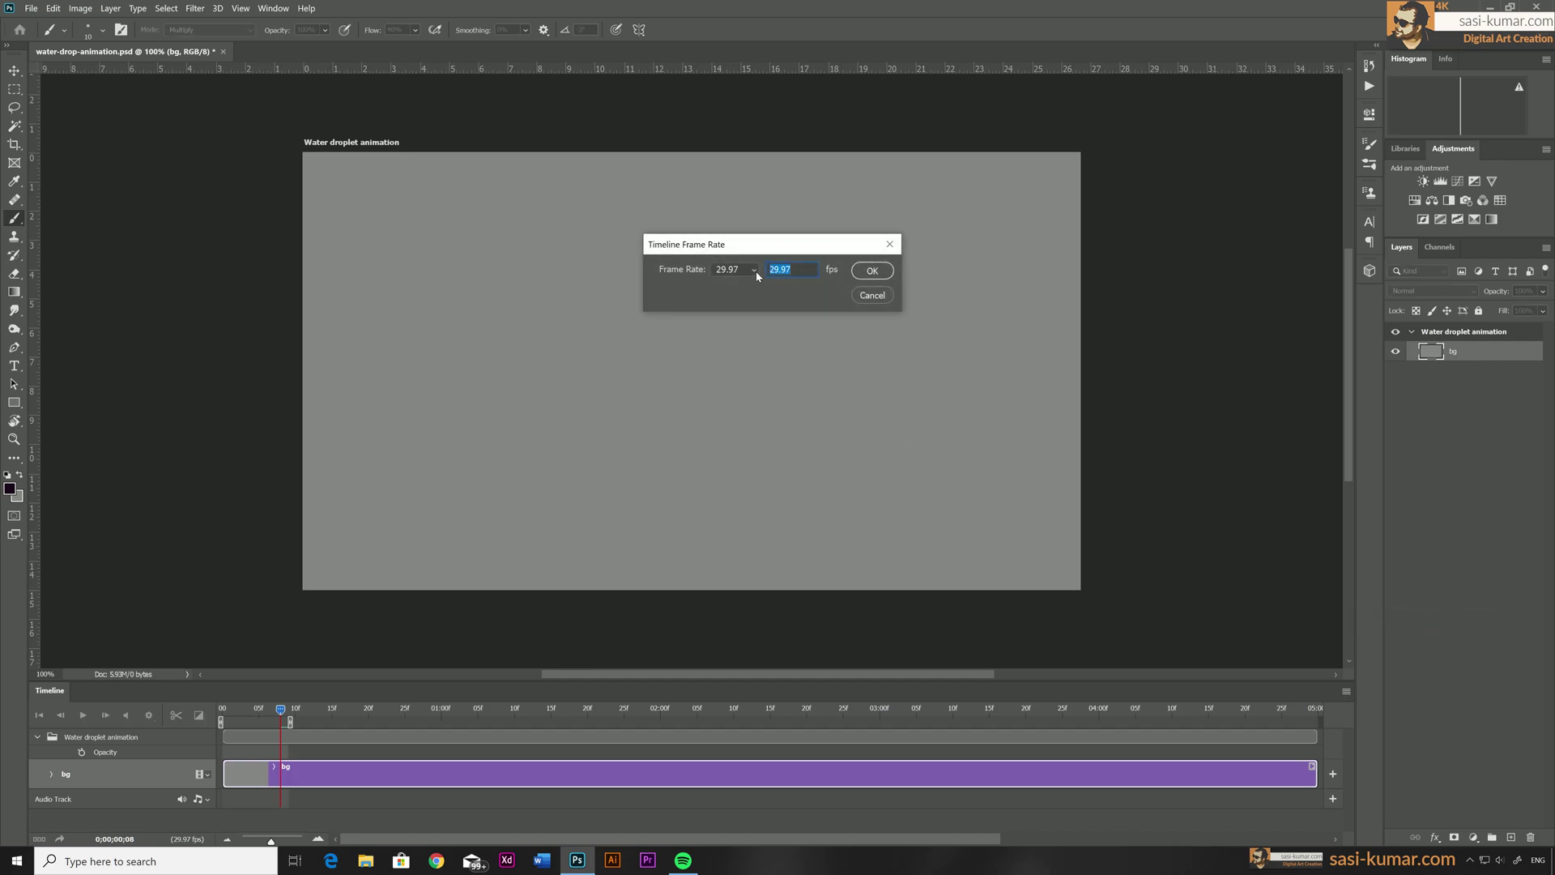
left_click(754, 271)
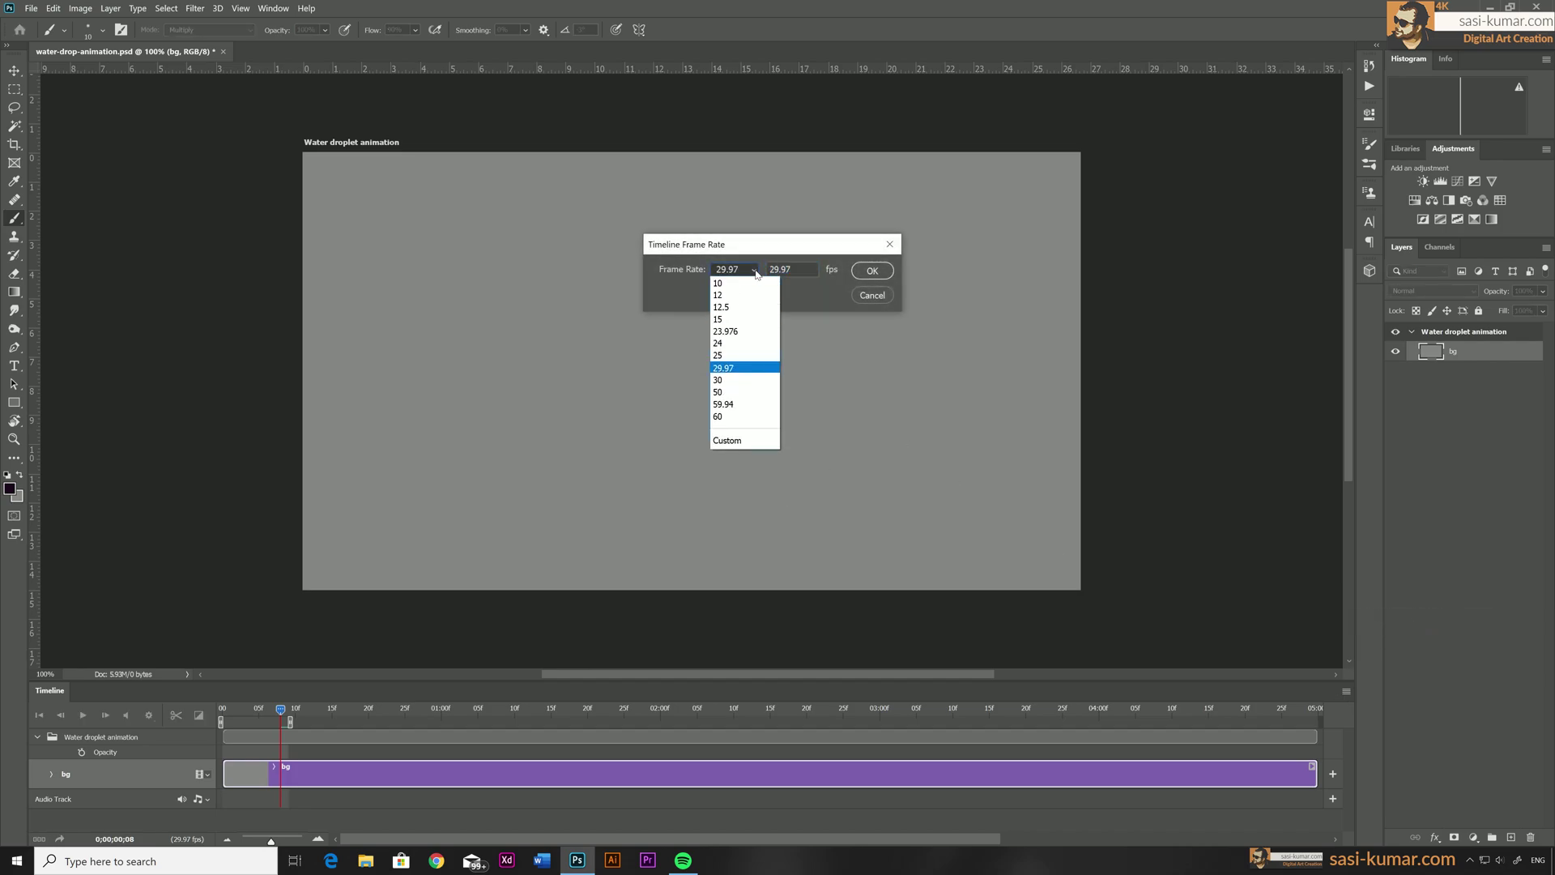
left_click(733, 381)
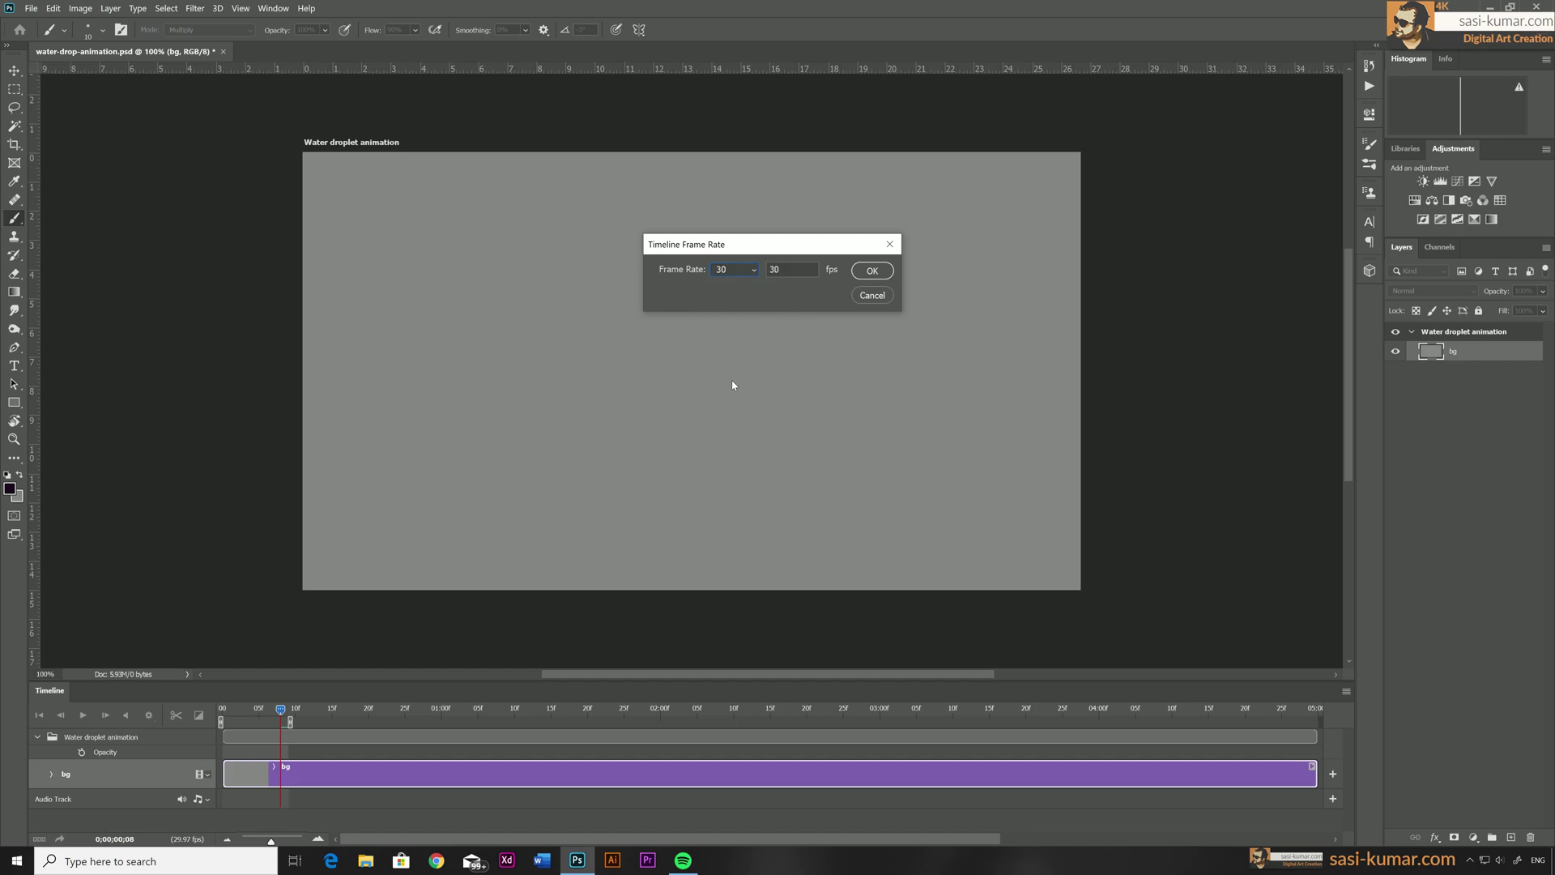
left_click(873, 271)
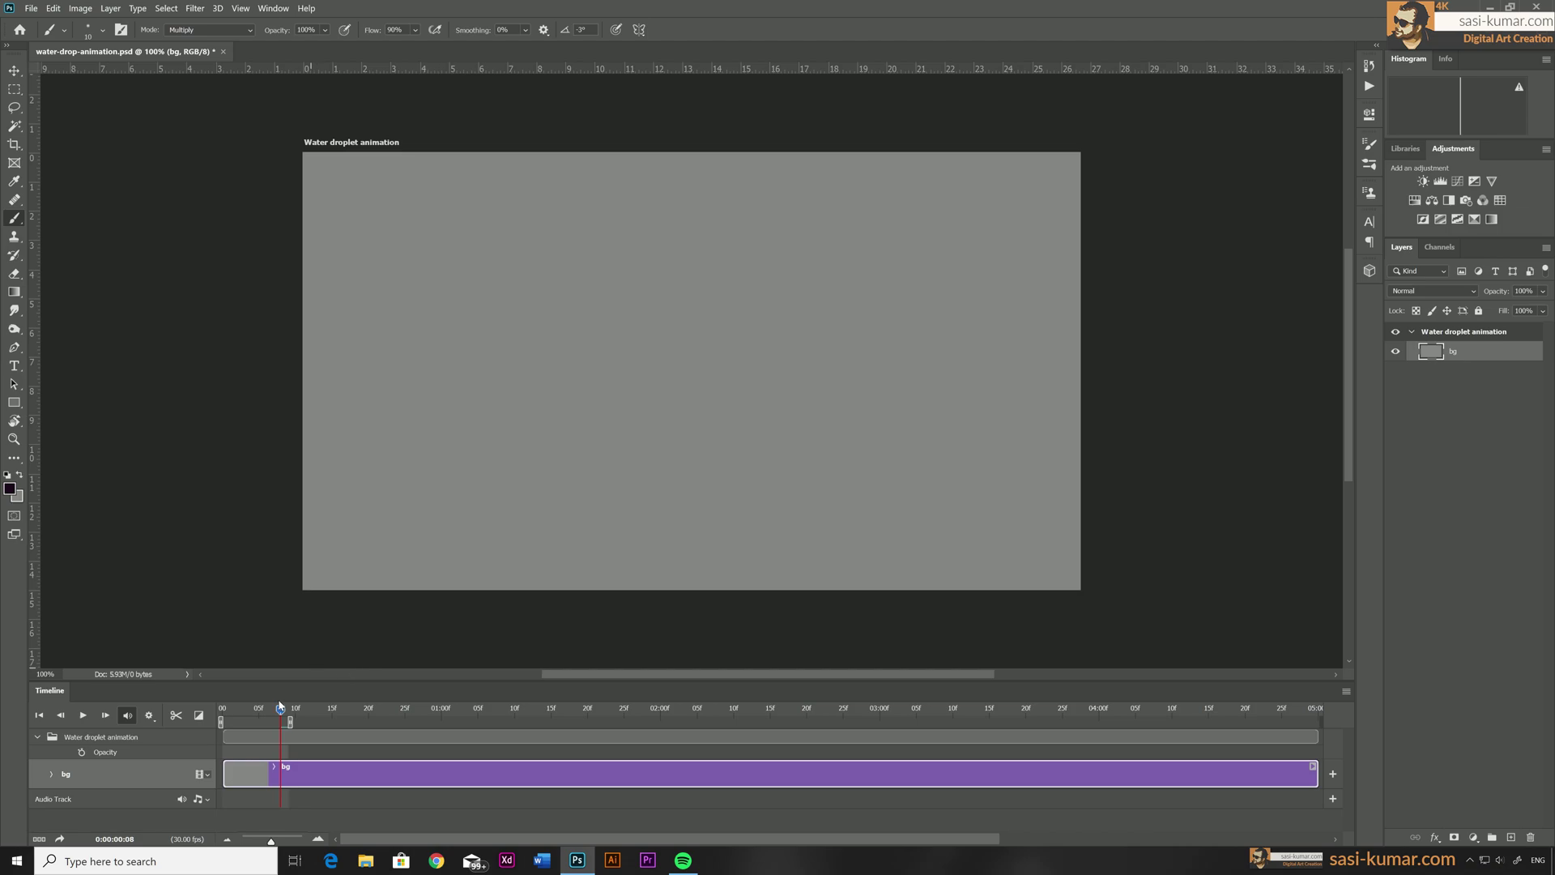
Extend the work area back to the timeline's end and trim the bg clip to end at 1 second.
left_click_drag(296, 726, 1484, 769)
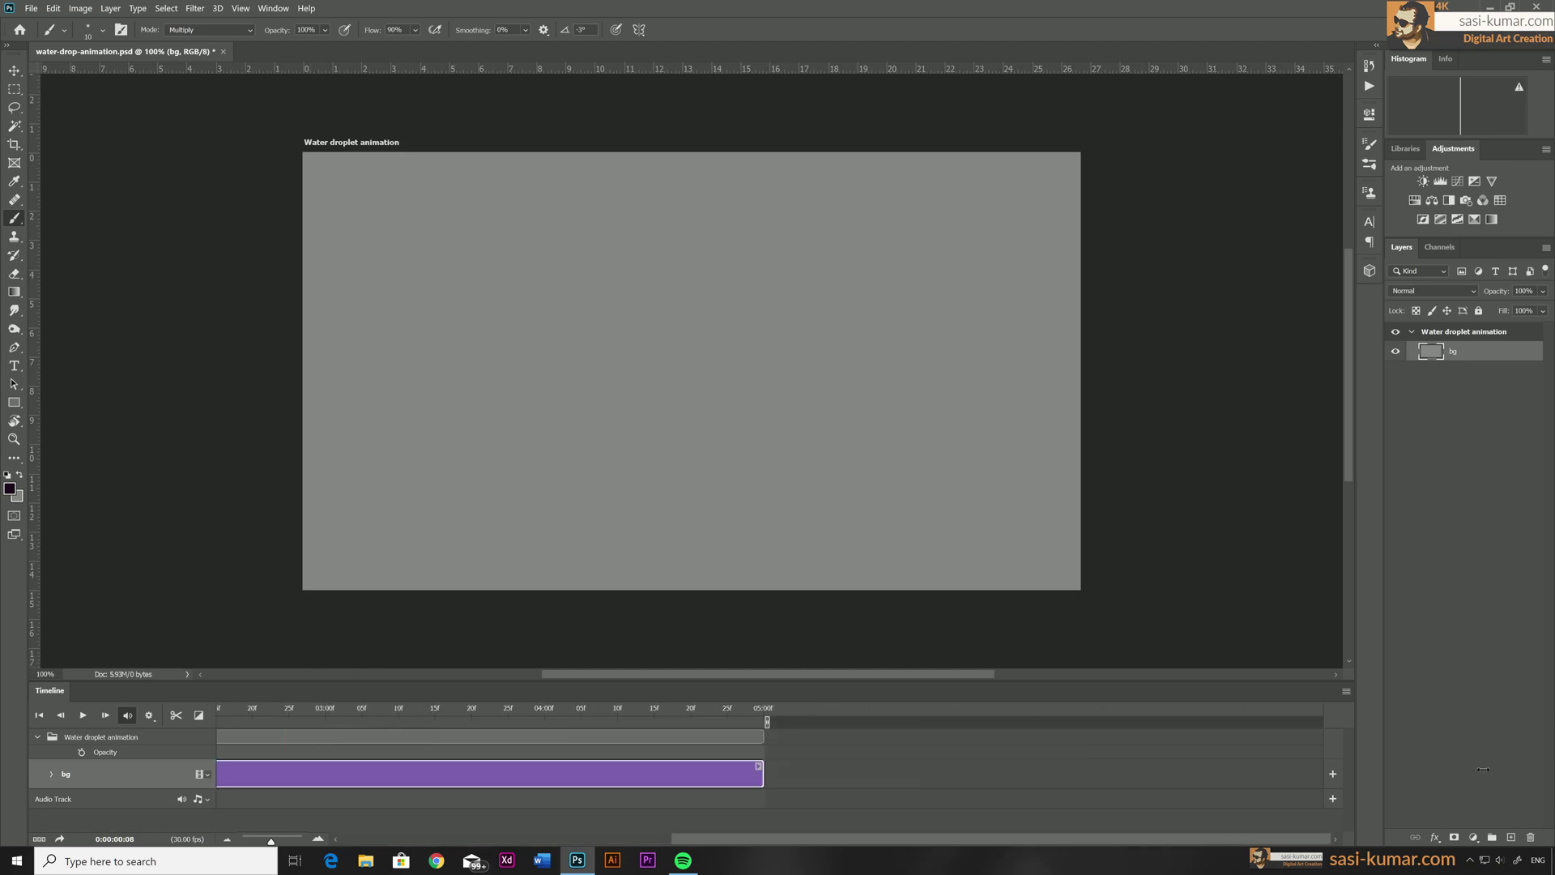
left_click_drag(673, 842, 370, 837)
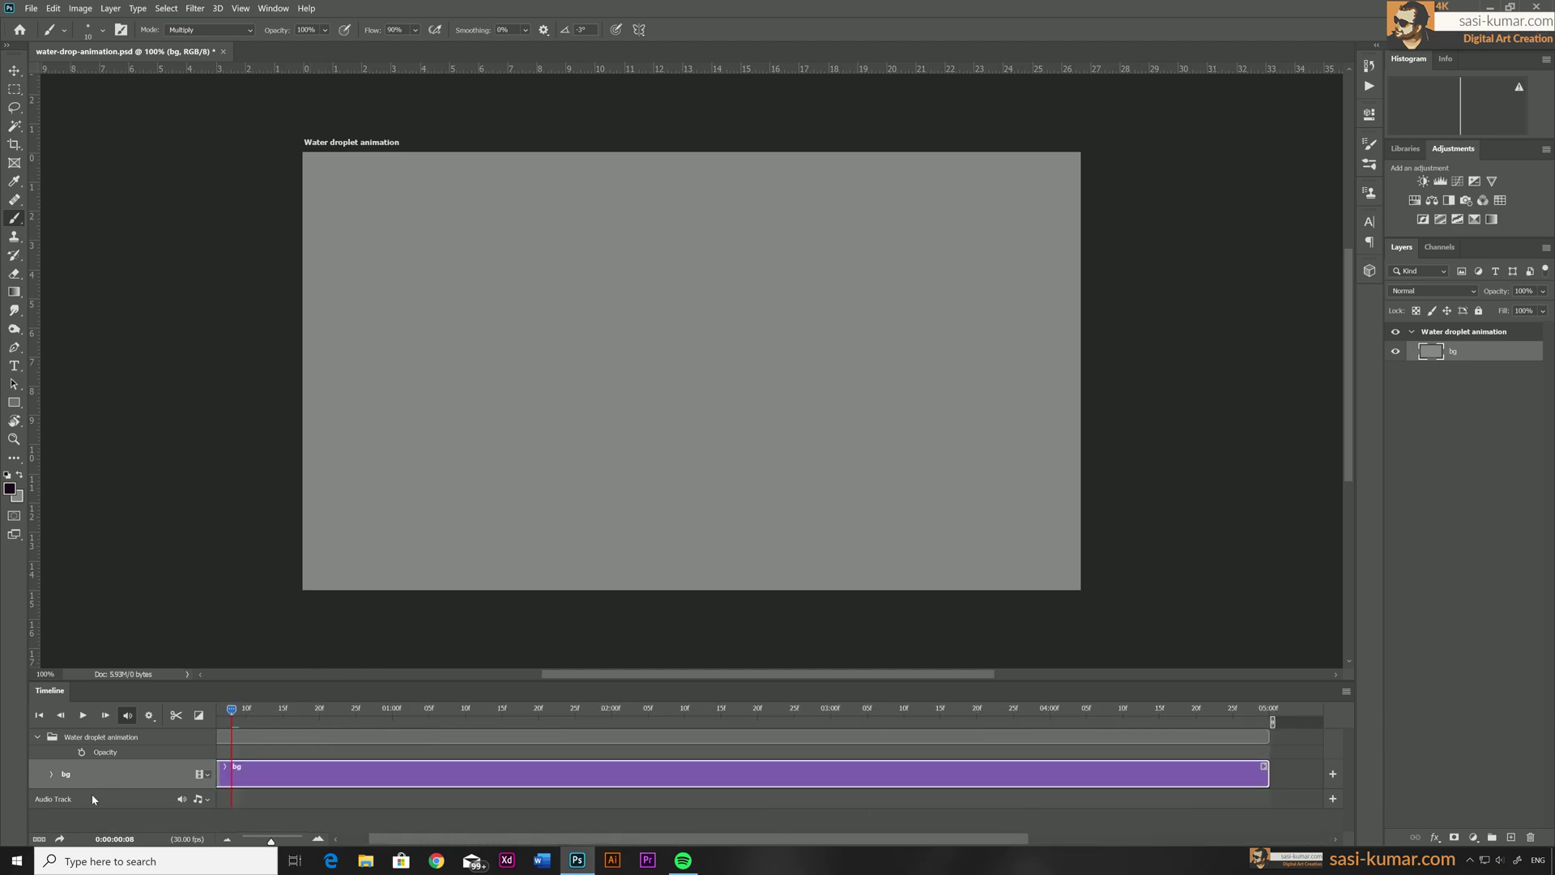
left_click_drag(269, 709, 429, 727)
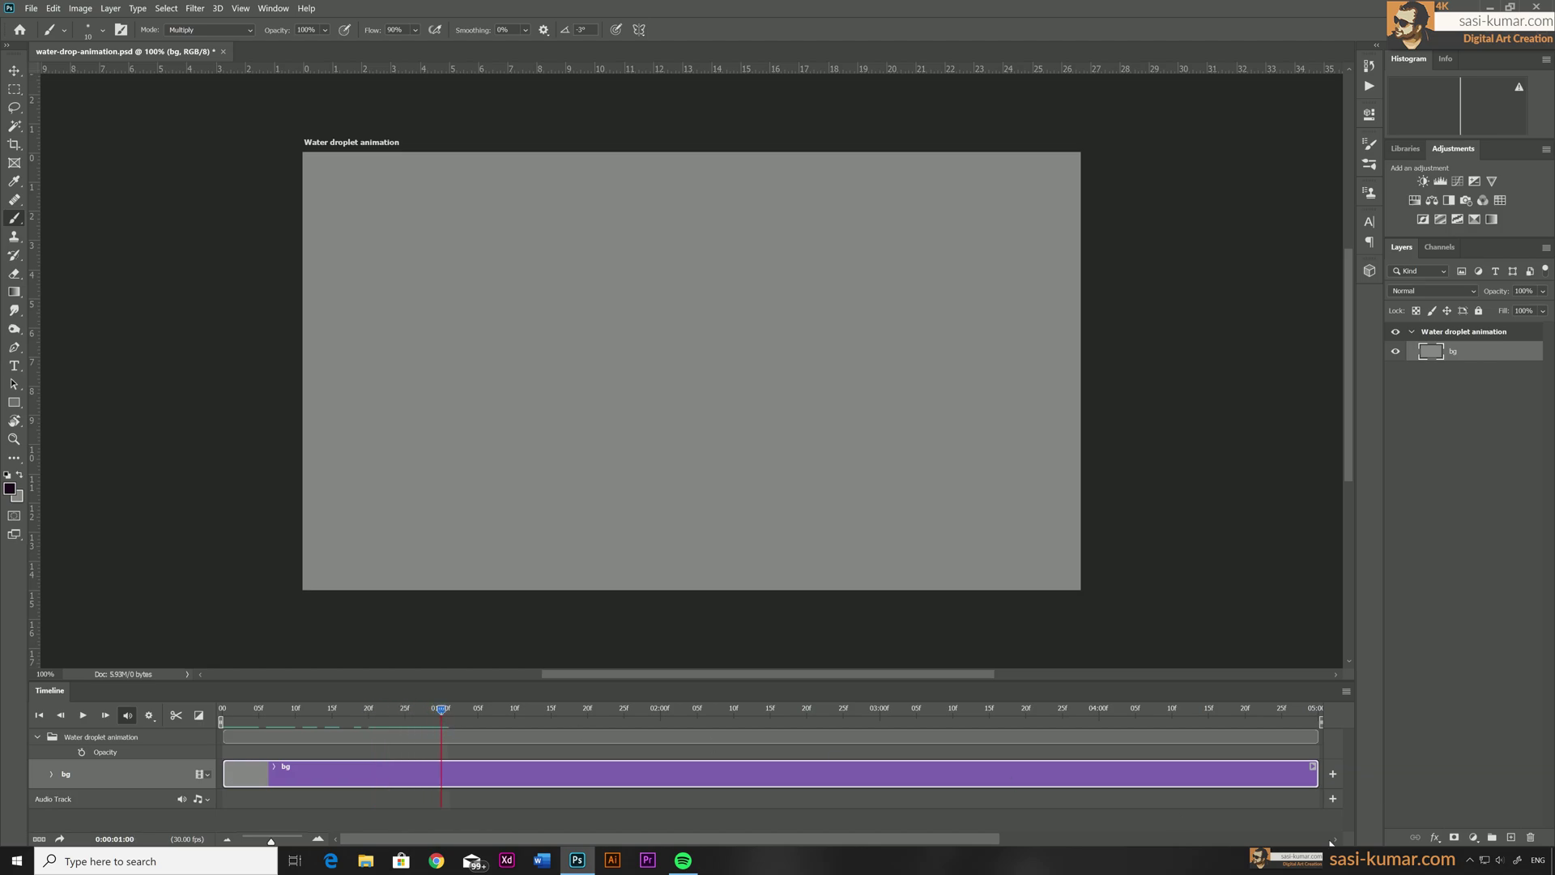
left_click_drag(1316, 773, 440, 773)
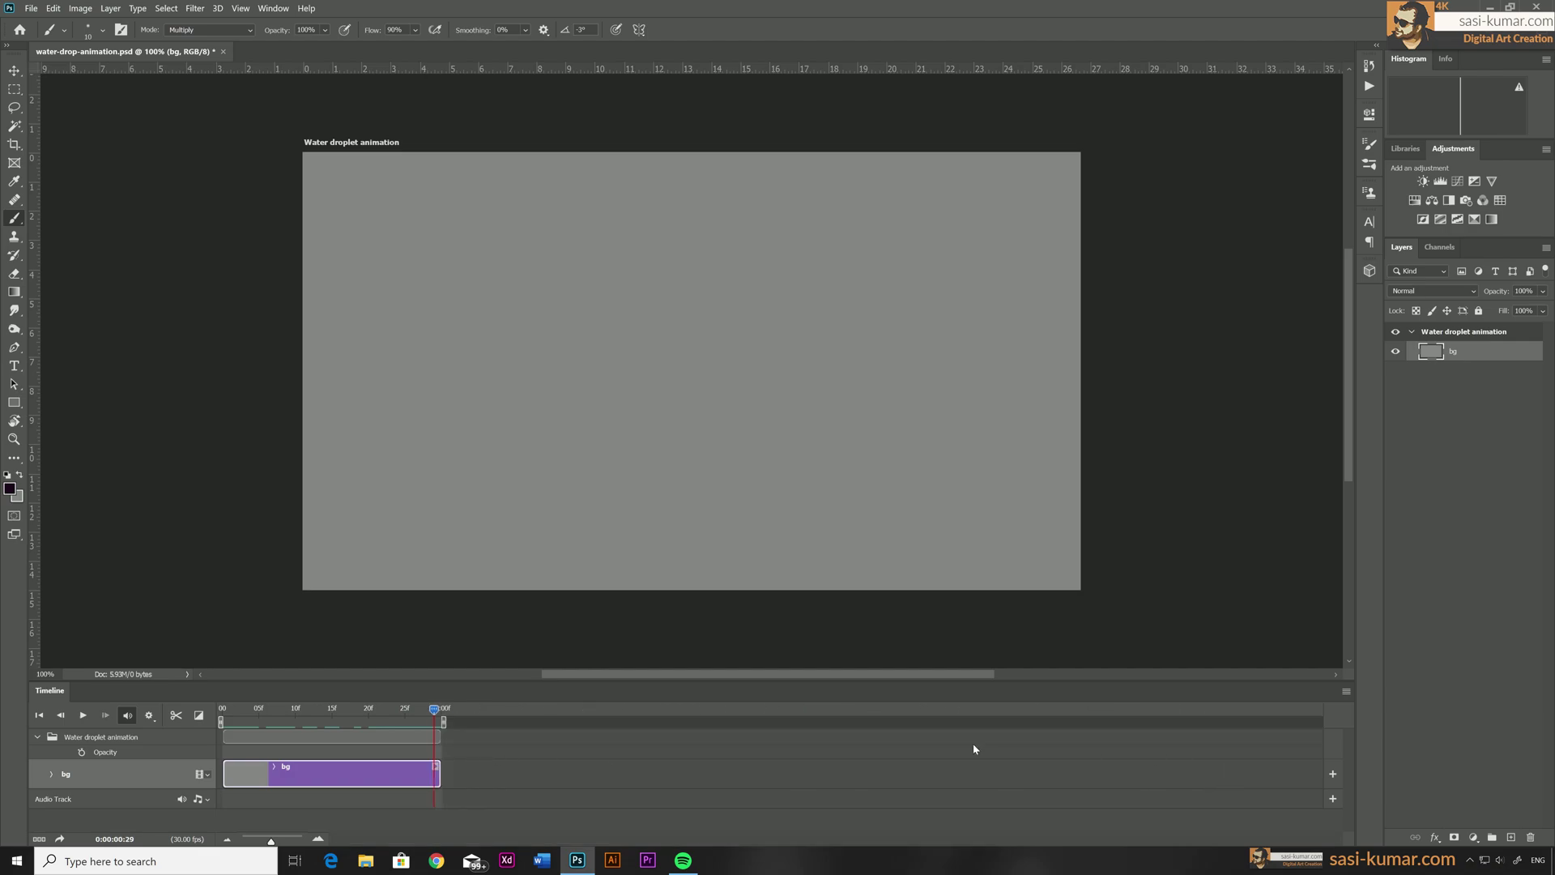
Return the playhead to the timeline's start, add a blank video layer and name it Guide.
left_click_drag(284, 716, 158, 716)
left_click(111, 9)
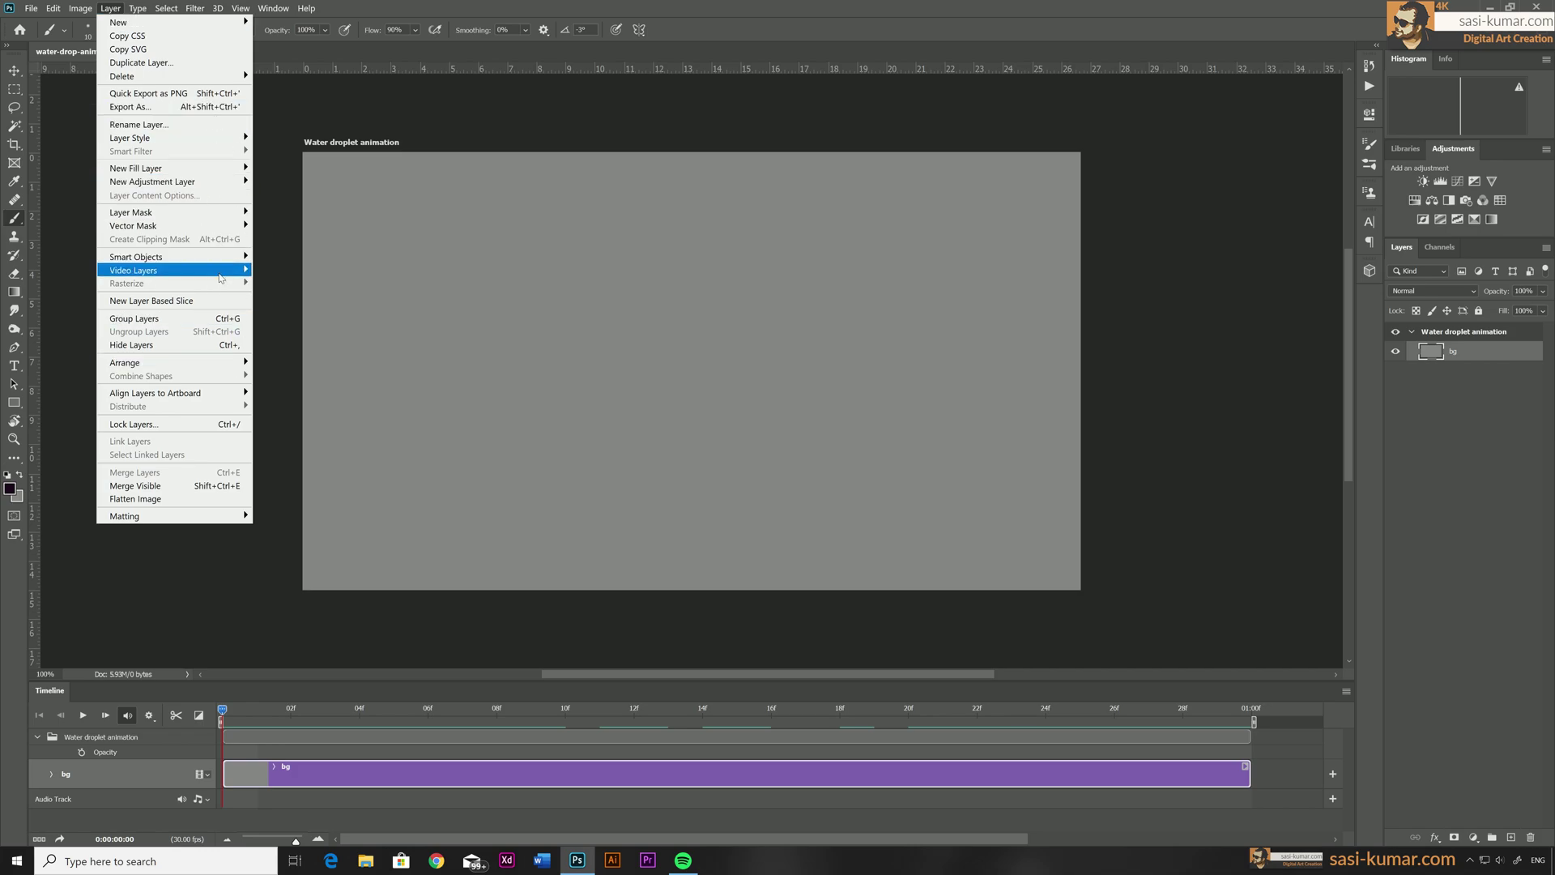
mouse_move(220, 278)
left_click(308, 287)
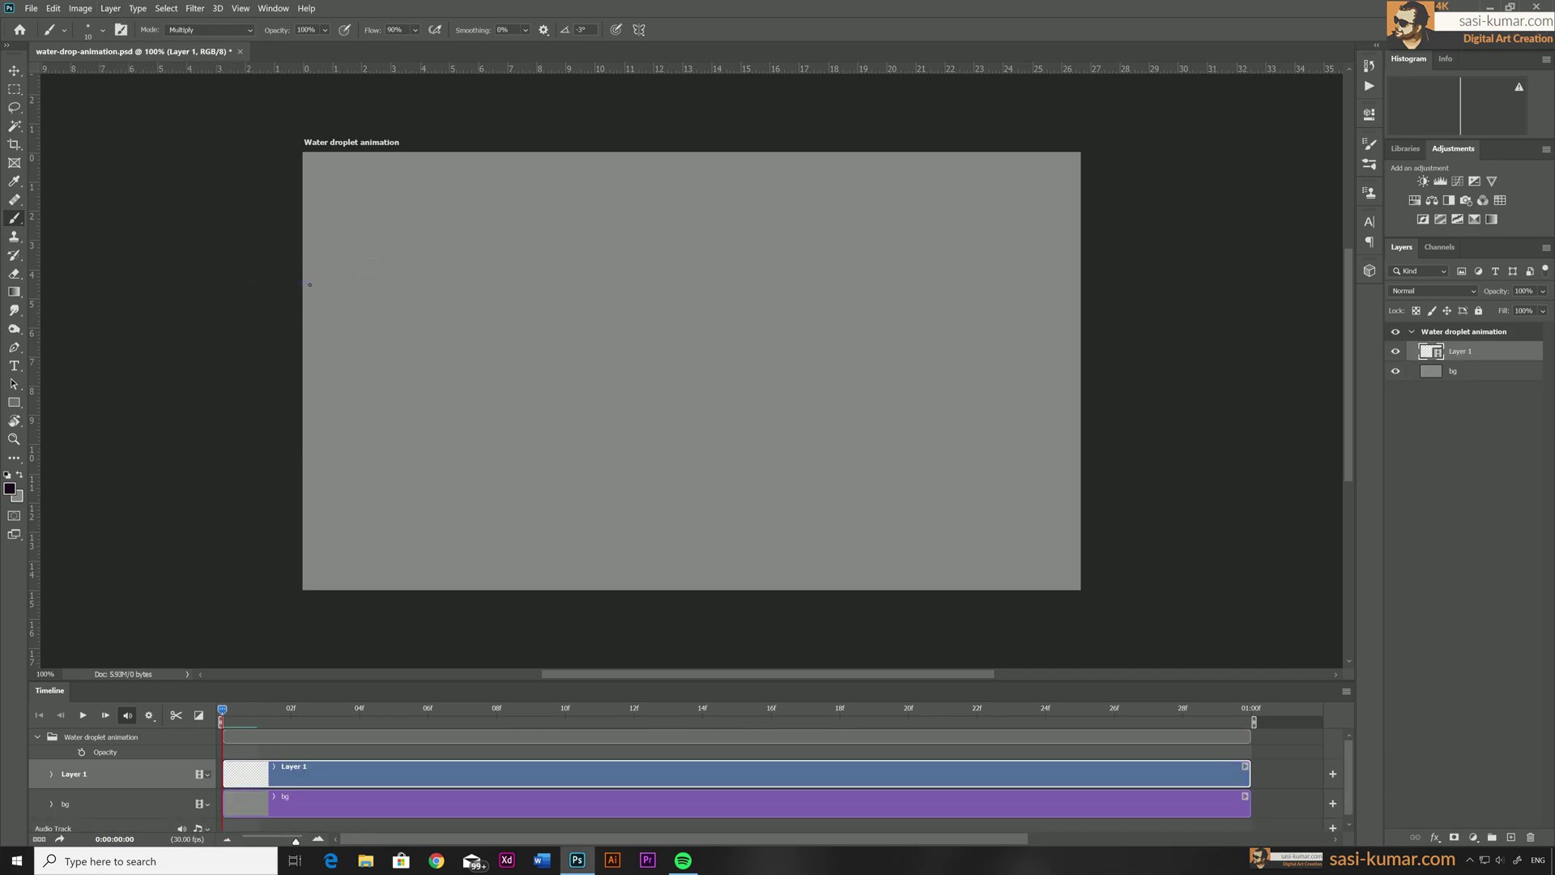
double_click(1461, 352)
type("G")
key("Return")
With a fine brush, sketch a half-round droplet filled with zigzag hatching at the artboard's upper edge on the first frame of Guide.
key("v")
key("ctrl+plus")
key("ctrl+plus")
scroll(649, 576, "up", 5)
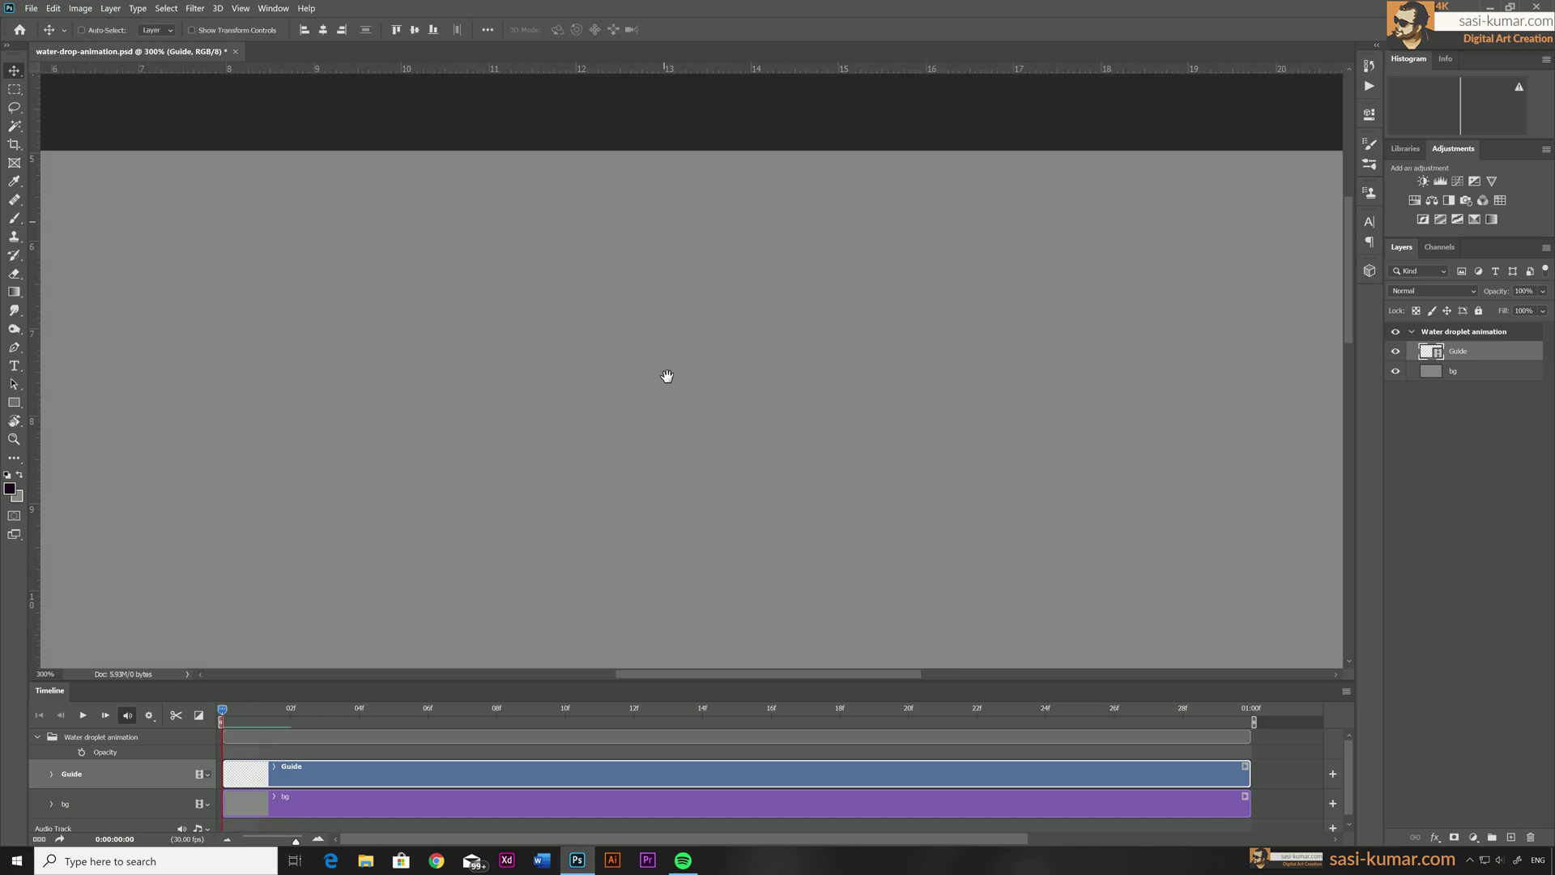
key("b")
key("ctrl+minus")
mouse_move(603, 275)
left_mouse_down()
mouse_move(679, 320)
mouse_move(726, 272)
left_mouse_up()
left_click_drag(615, 279, 675, 307)
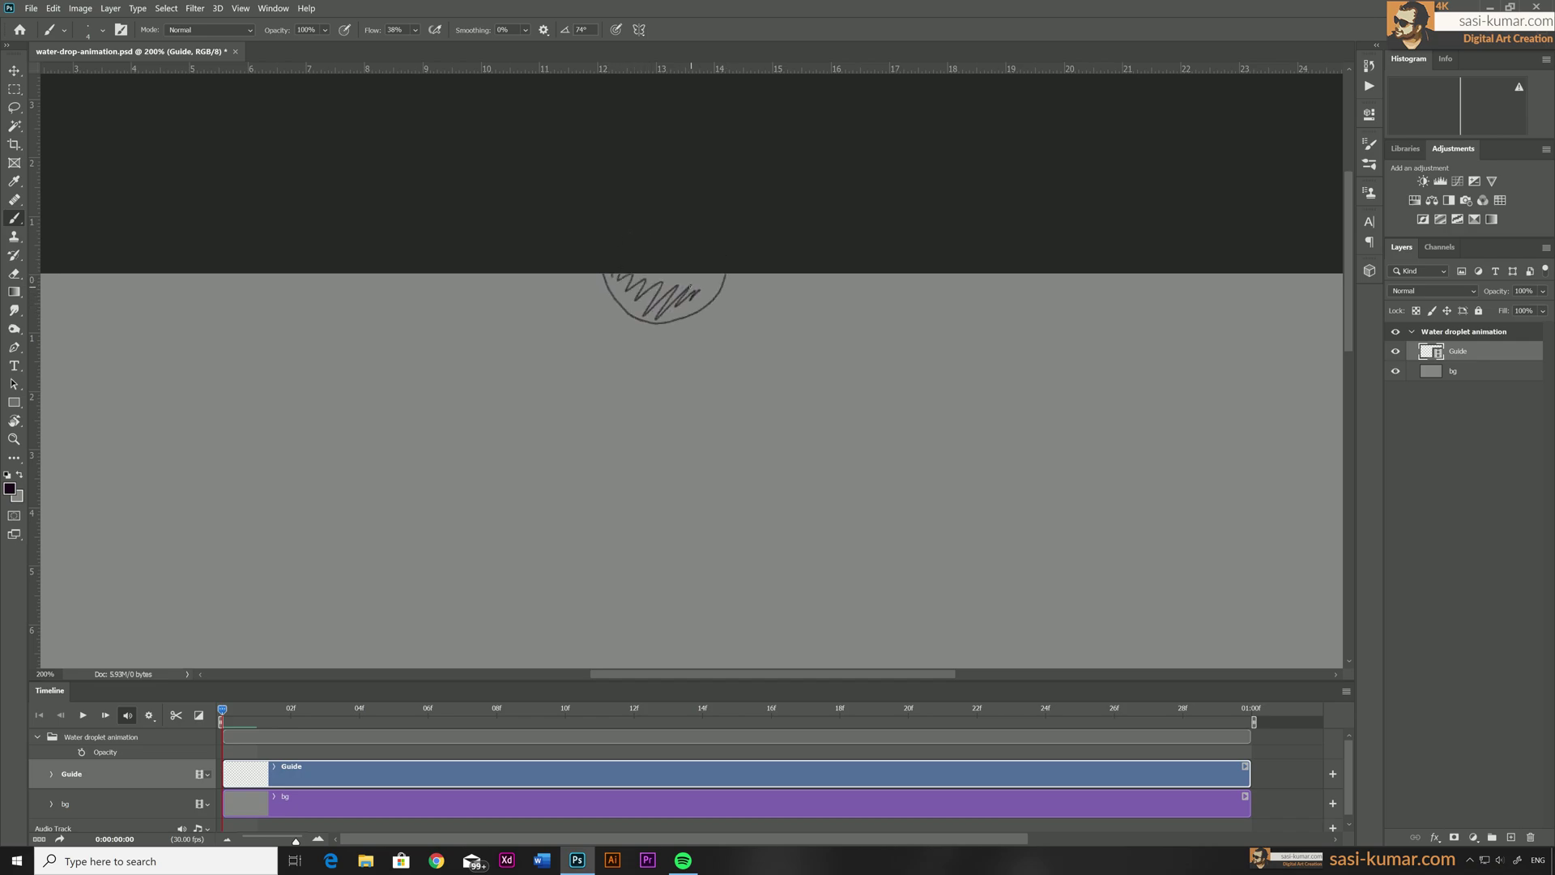
key("ctrl+minus")
key("ctrl+minus")
key("ctrl+plus")
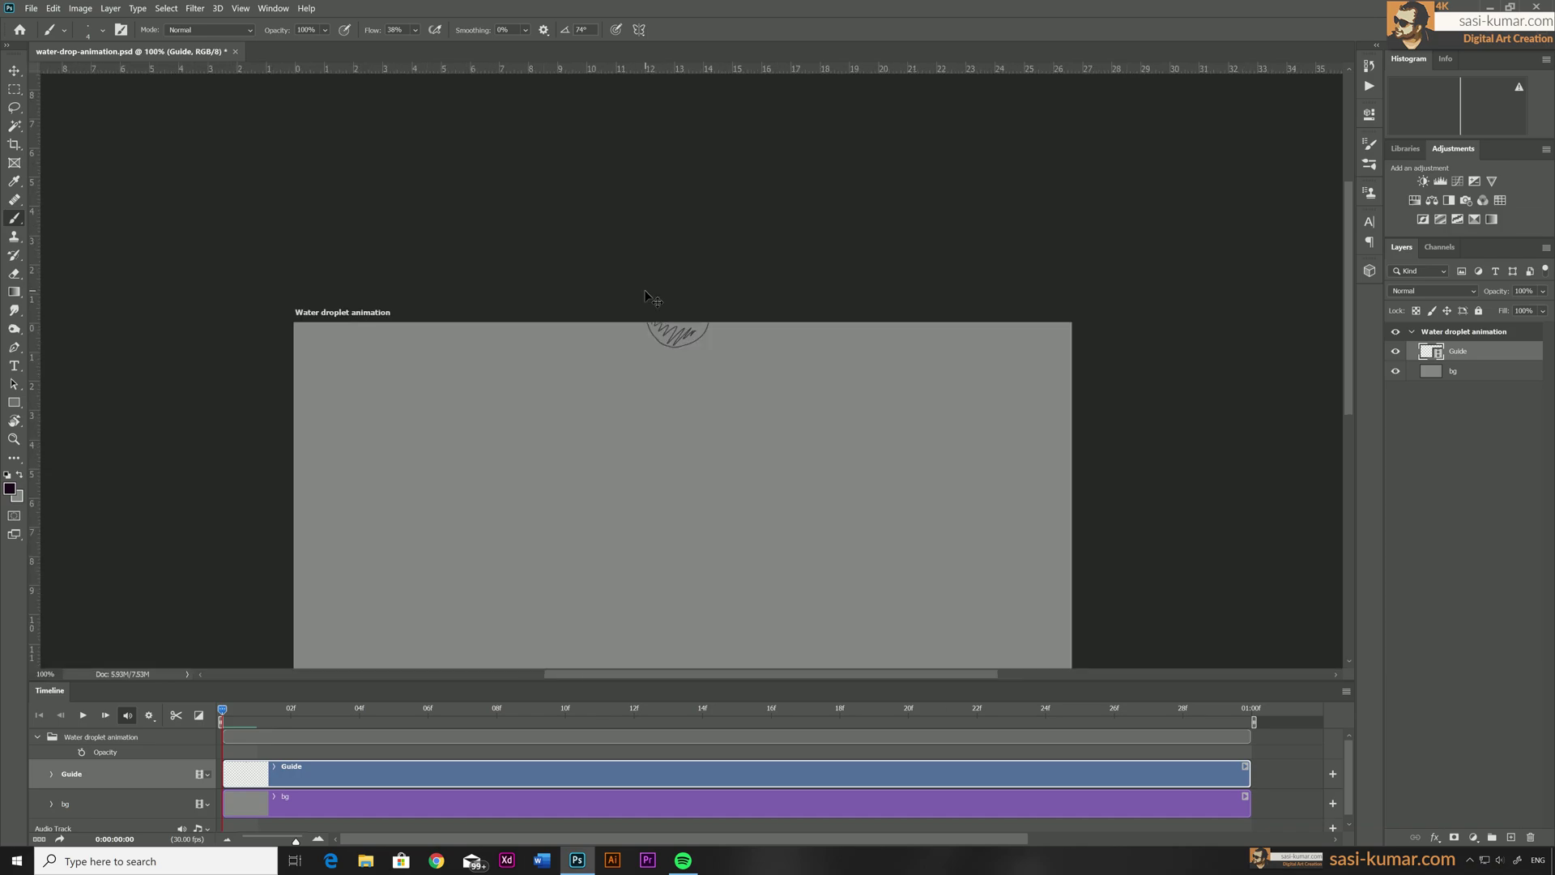
left_click_drag(720, 274, 710, 157)
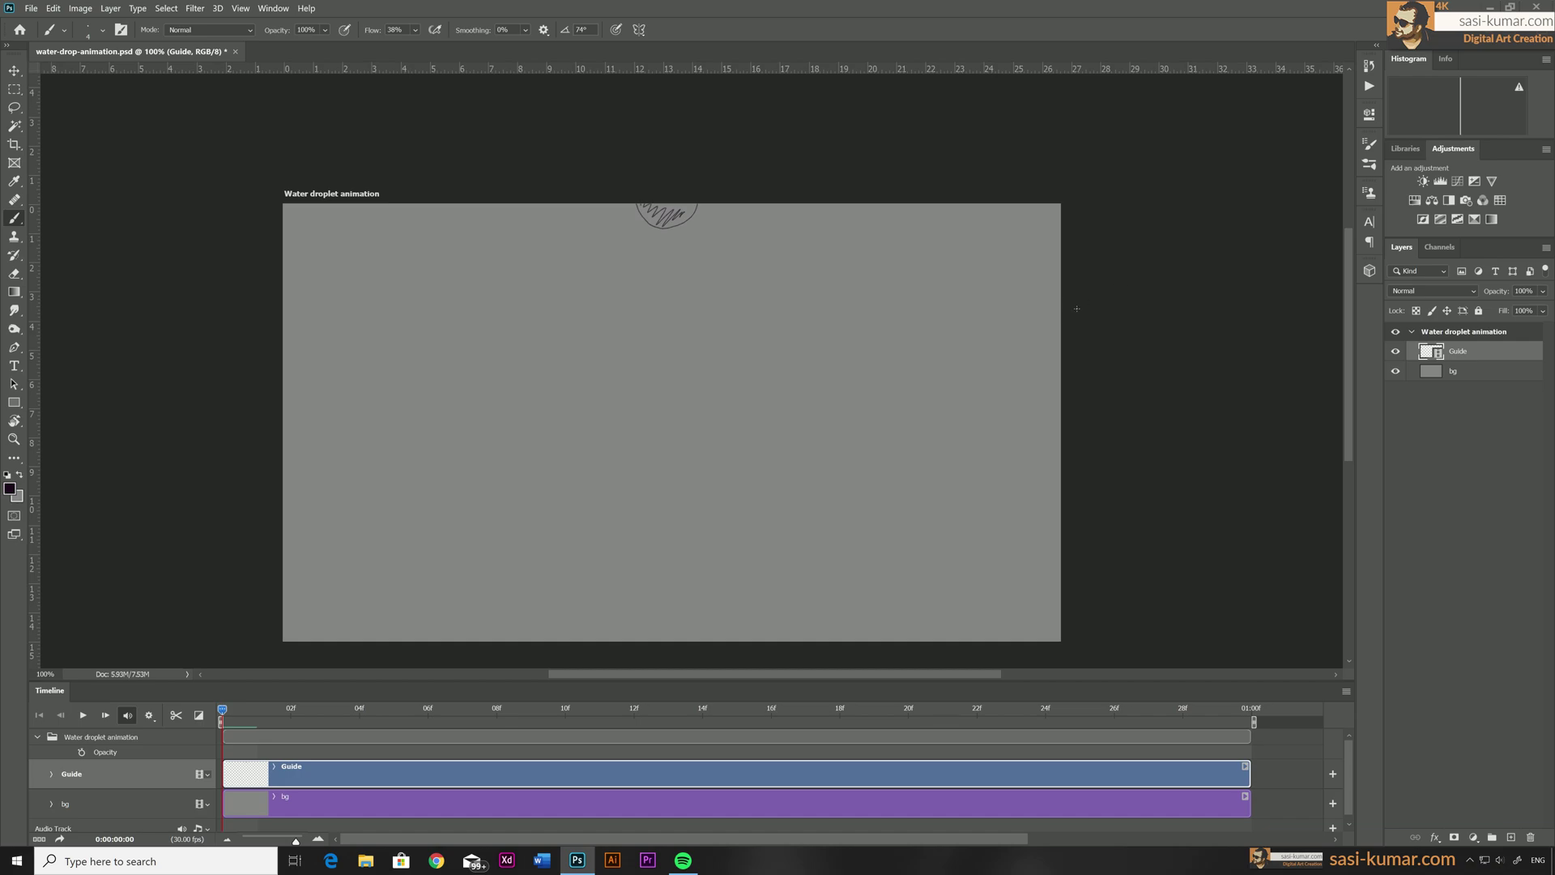
Advance the playhead one frame and enable onion skins for the timeline.
left_click(106, 716)
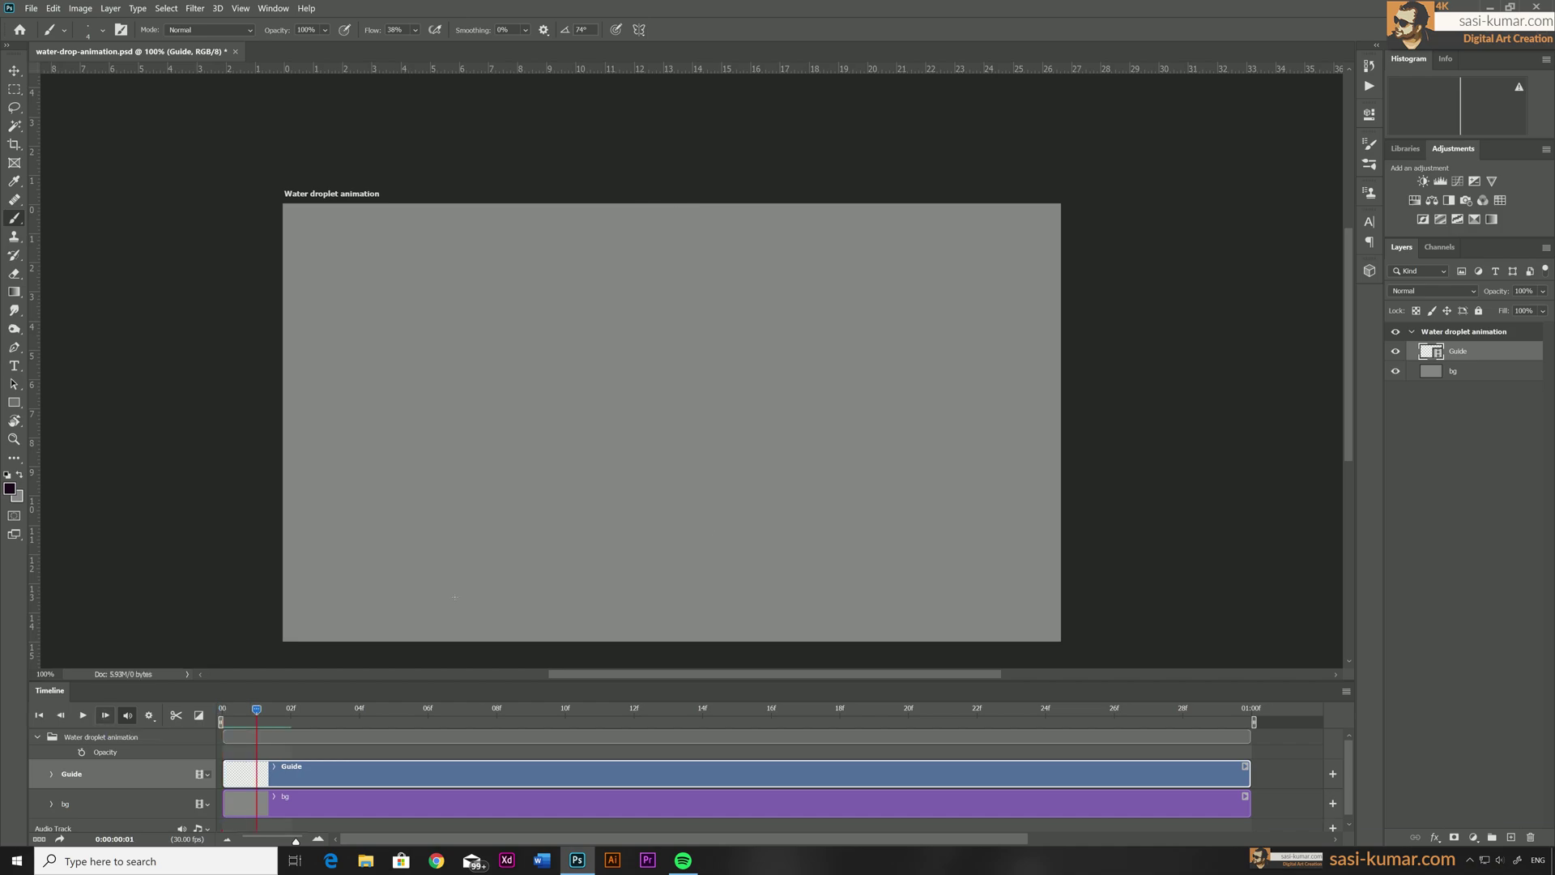
left_click(1347, 691)
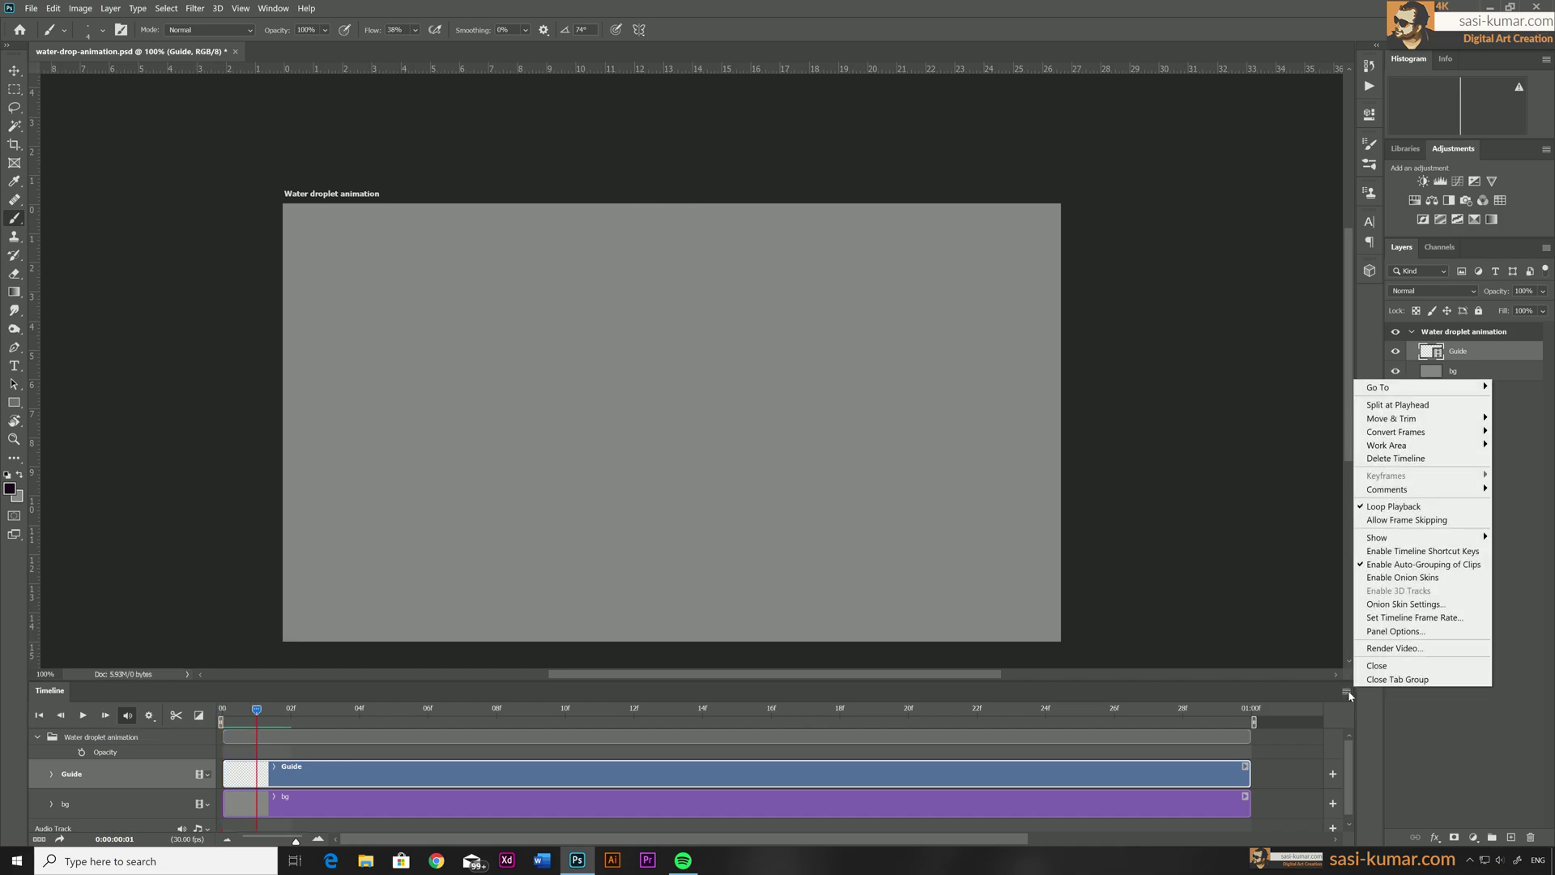
left_click(1441, 578)
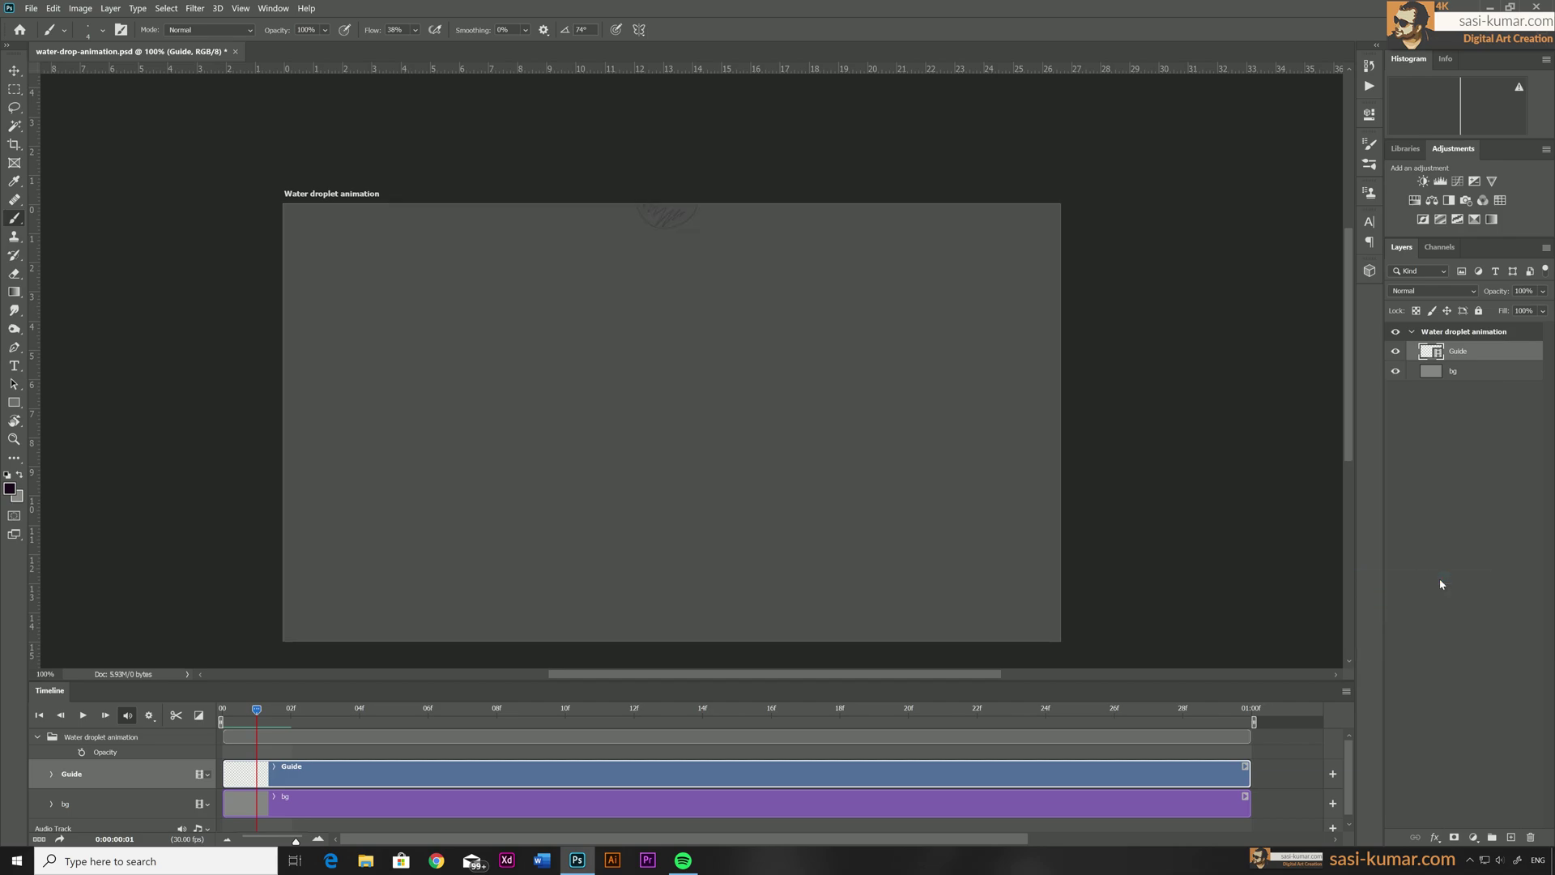
Set the onion skin to 3 frames before, 1 after, spacing 1, max opacity 50%, min opacity 25% and Multiply blend mode.
left_click(1346, 695)
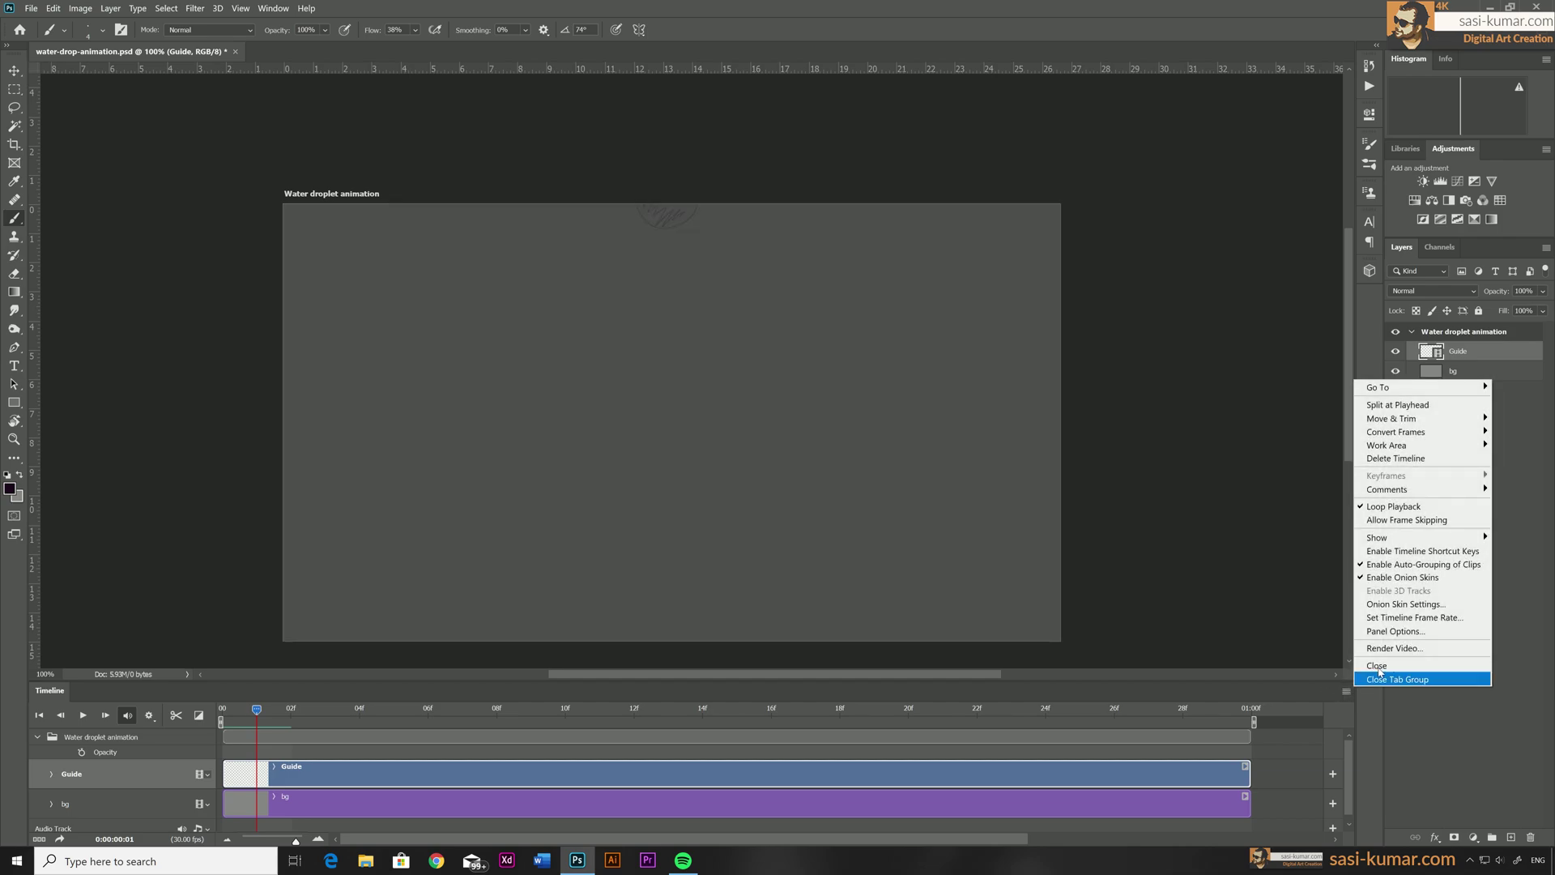
left_click(1441, 604)
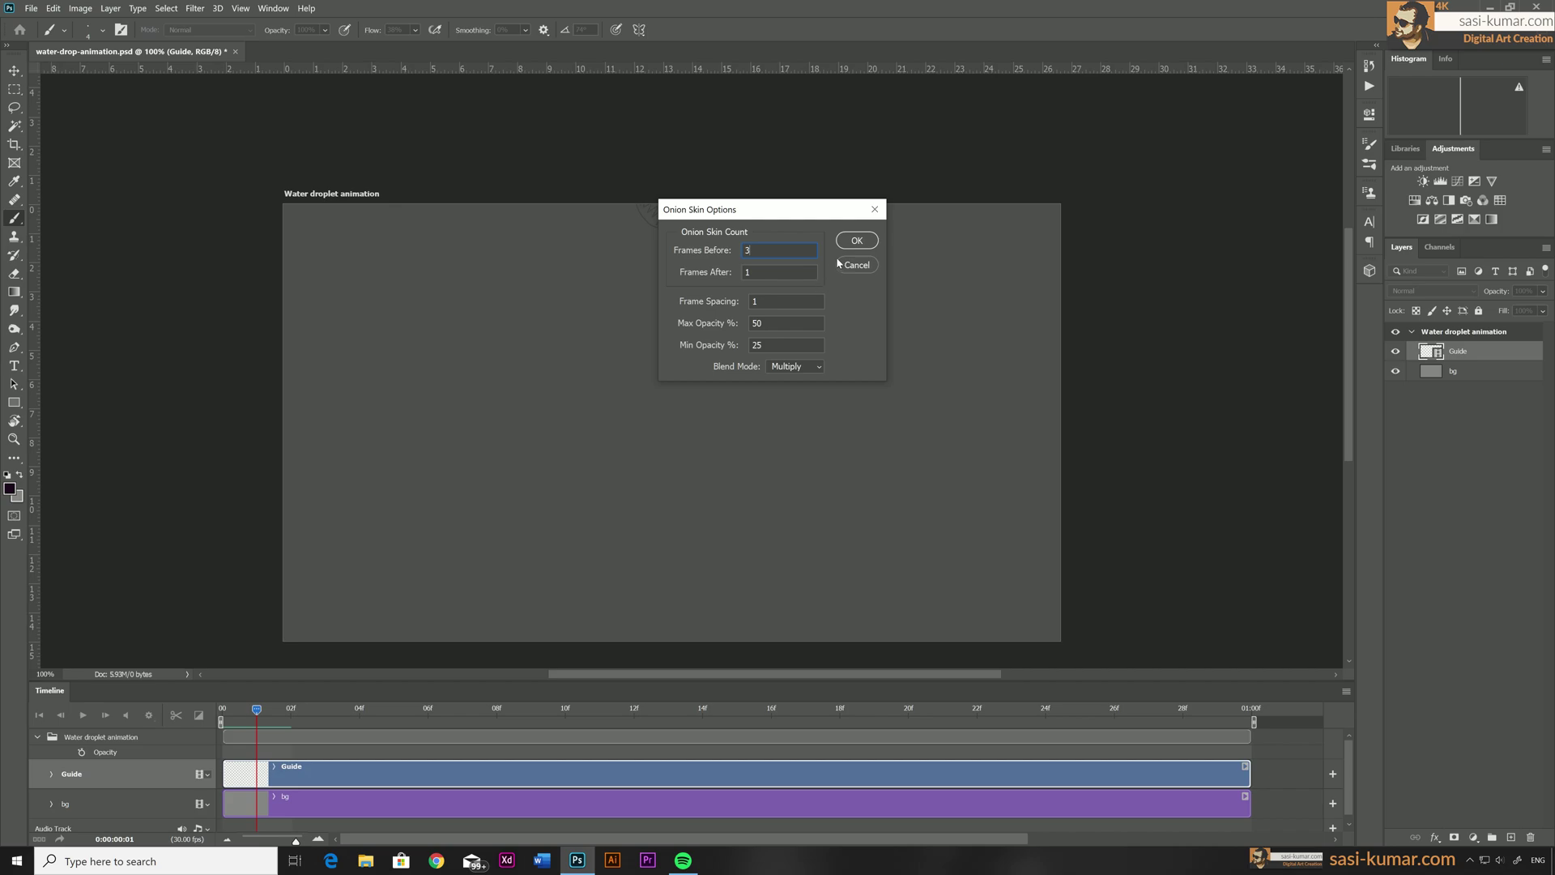
left_click(856, 241)
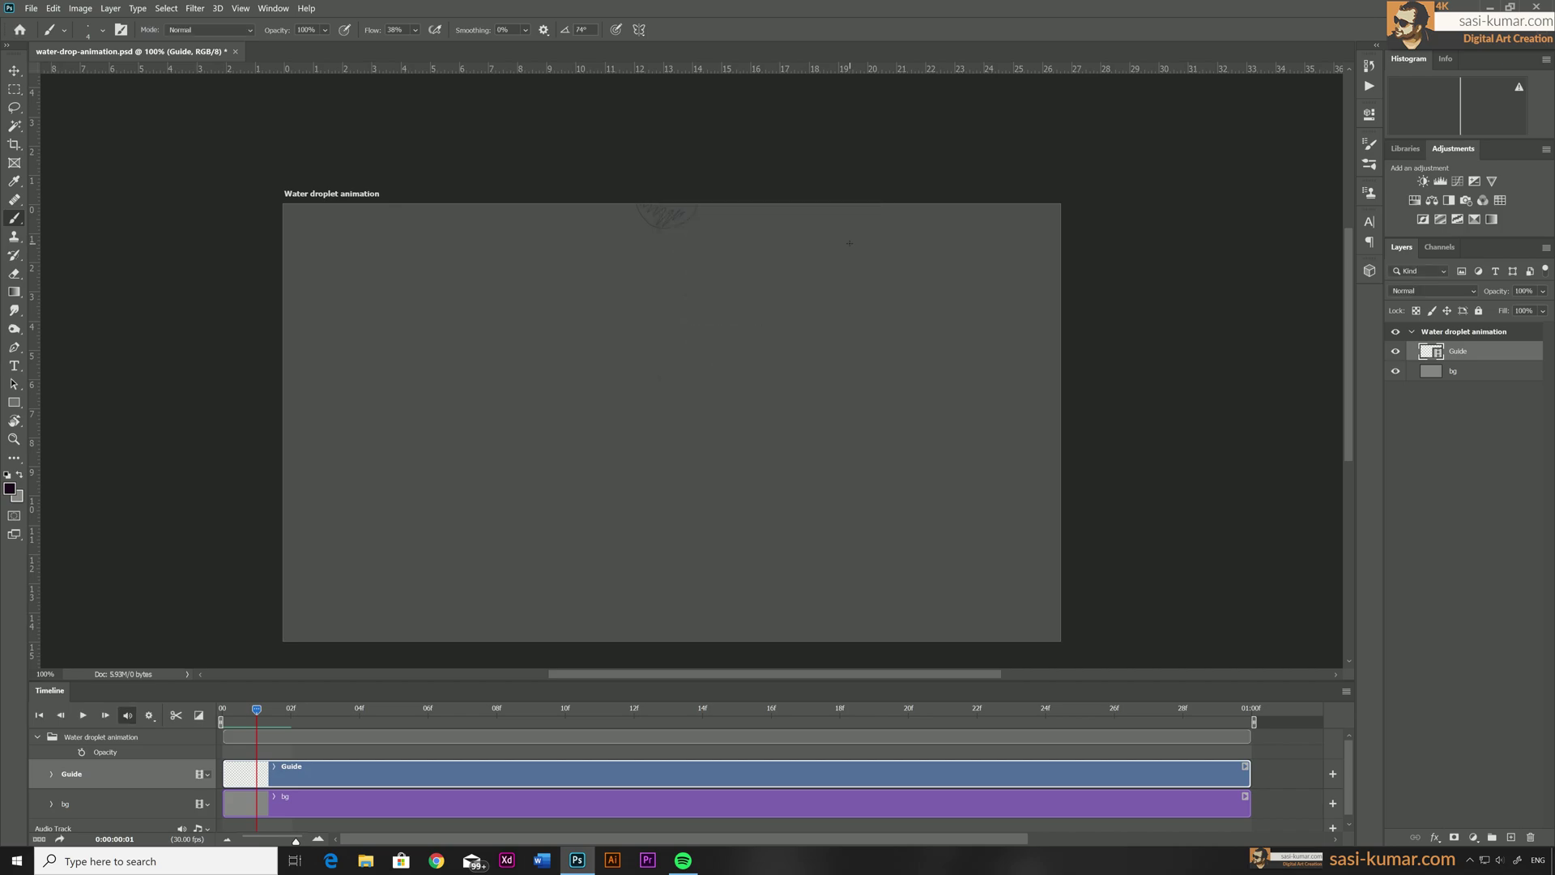
Sketch the droplet emerging from the artboard's upper edge, frame by frame on frames 1 to 3.
left_click_drag(675, 215, 694, 200)
left_click(104, 715)
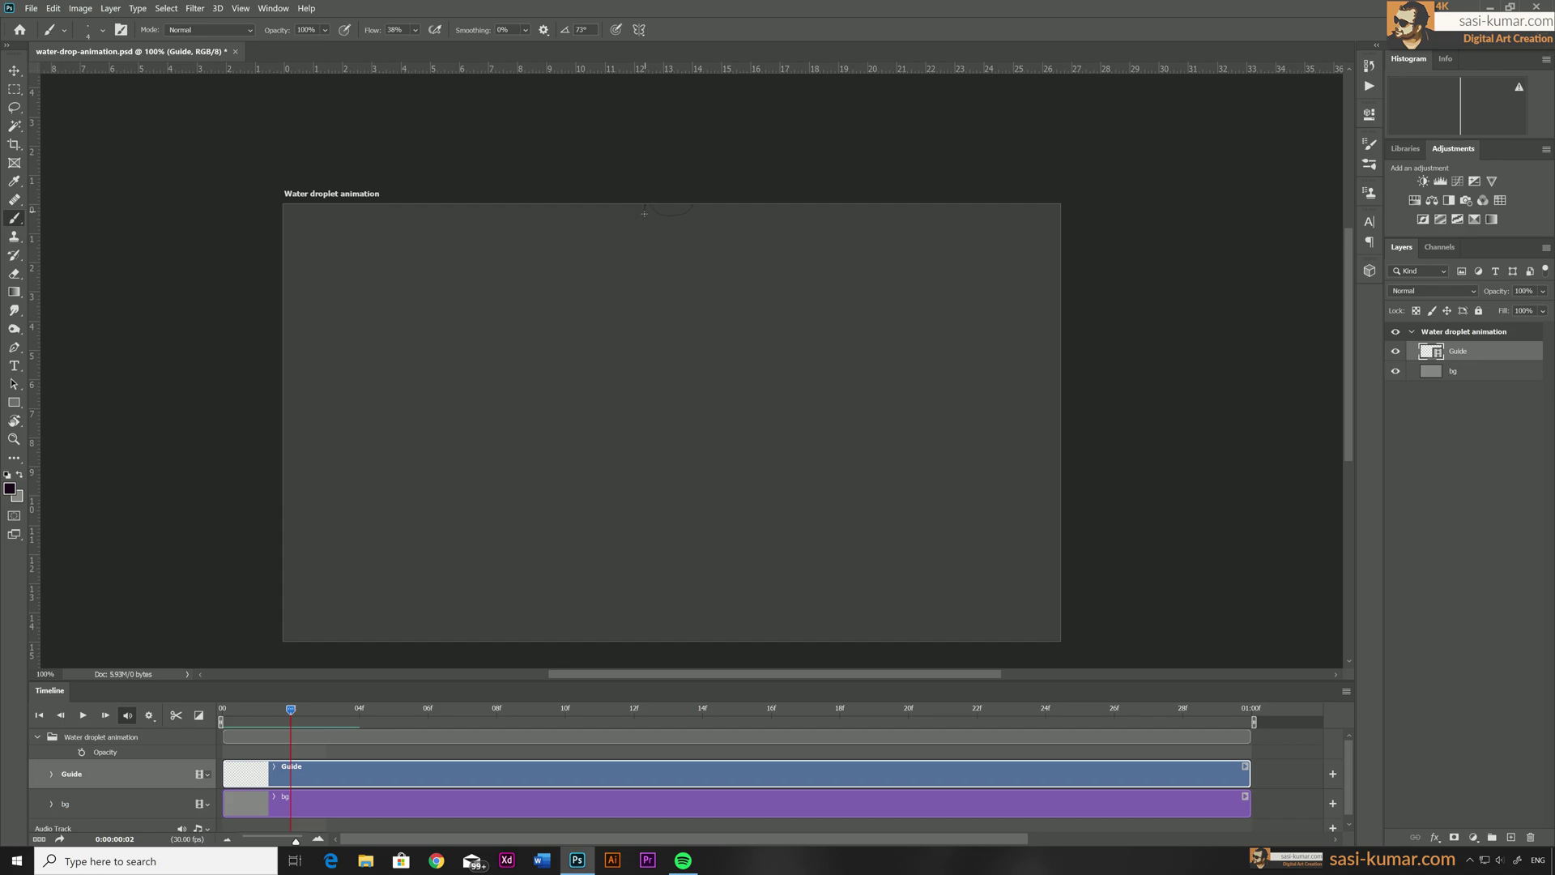
left_click(104, 714)
left_click_drag(702, 223, 656, 217)
Sketch the droplet falling progressively down the middle of the artboard, frame by frame from frame 4 to 8.
left_click(105, 715)
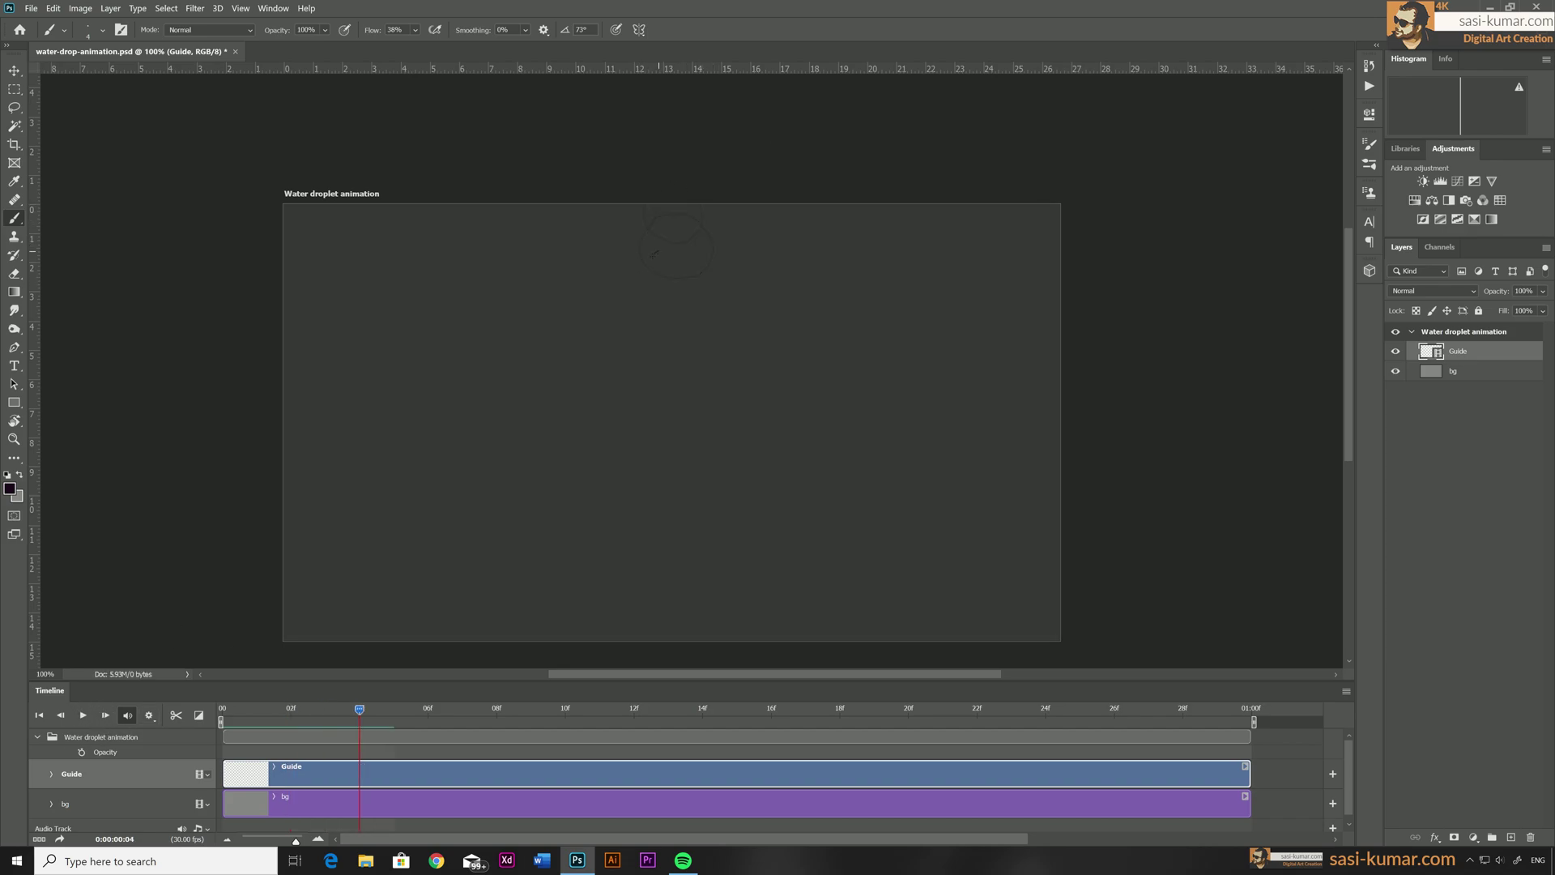
key("Right")
key("Right")
left_click_drag(709, 372, 664, 336)
key("Right")
left_click_drag(717, 420, 664, 397)
left_click(106, 715)
left_click_drag(665, 464, 649, 518)
Sketch the droplet's impact near the artboard's lower edge, flattening and starting to splash outward, on frames 9 to 11.
key("Right")
mouse_move(531, 709)
left_mouse_down()
mouse_move(341, 731)
mouse_move(578, 723)
mouse_move(534, 718)
mouse_move(555, 718)
left_mouse_up()
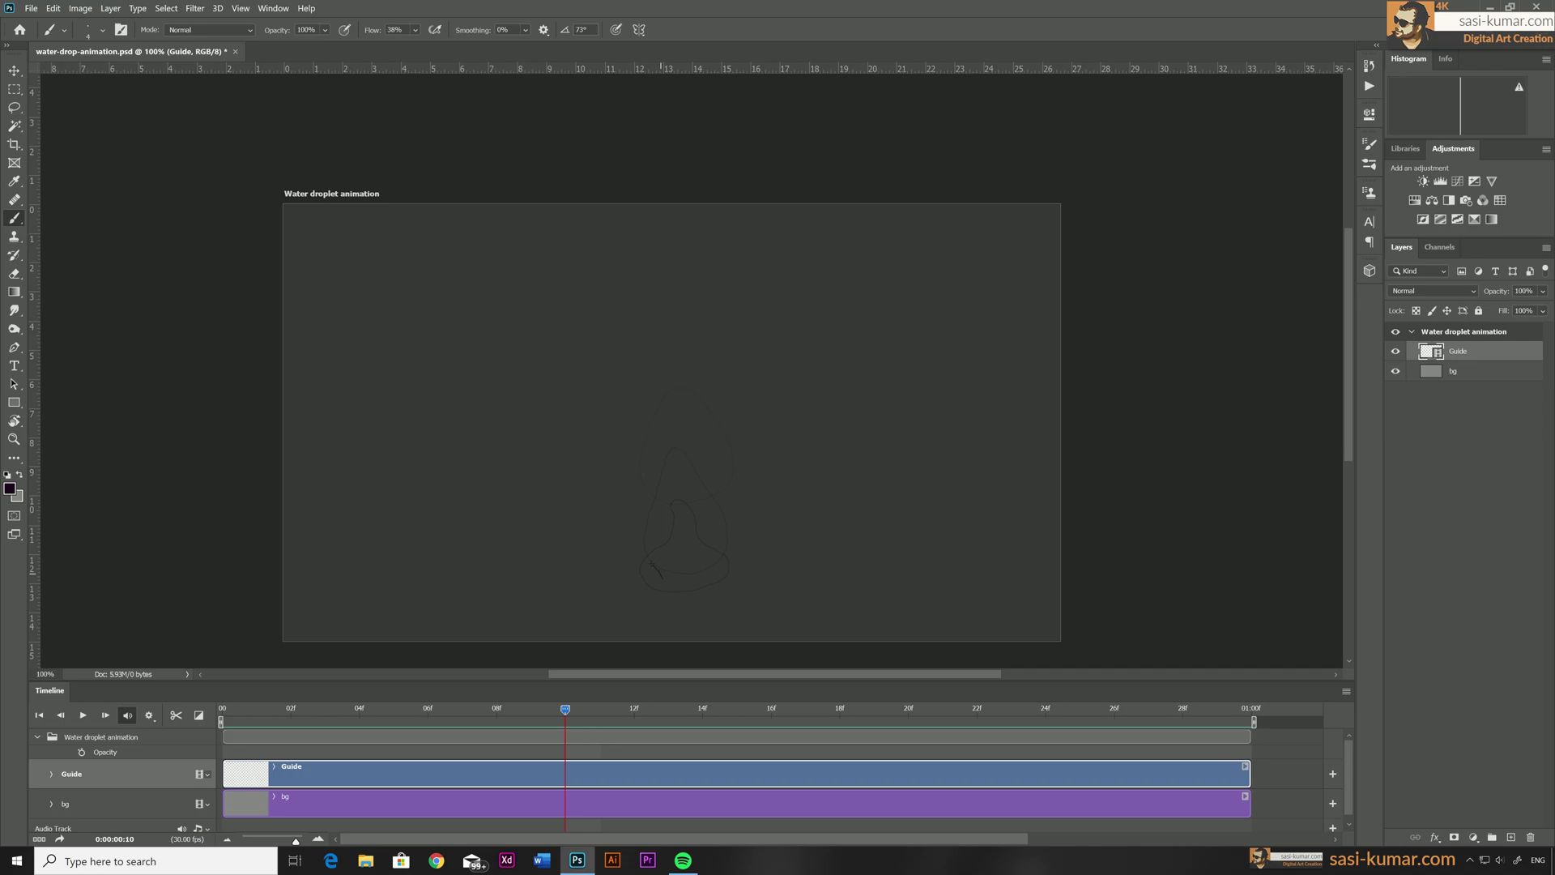
mouse_move(632, 554)
left_mouse_down()
mouse_move(650, 558)
mouse_move(608, 526)
left_mouse_up()
mouse_move(683, 502)
left_mouse_down()
mouse_move(719, 466)
mouse_move(734, 525)
left_mouse_up()
left_click_drag(640, 515, 672, 514)
left_click(105, 715)
left_click_drag(695, 547, 719, 512)
Sketch the splash shooting upward and outward in tall spikes on frames 12 and 13.
left_click(104, 714)
left_click(105, 714)
left_click_drag(598, 486, 677, 554)
left_click_drag(678, 554, 783, 421)
left_click_drag(792, 427, 734, 533)
mouse_move(691, 328)
left_mouse_down()
mouse_move(695, 429)
mouse_move(636, 506)
left_mouse_up()
mouse_move(698, 439)
left_mouse_down()
mouse_move(715, 419)
mouse_move(740, 454)
left_mouse_up()
left_click_drag(736, 379, 737, 380)
Draw frame 14 of the splash with long thin tendrils rising from the crown and small droplets at their tips.
left_click(105, 715)
left_click_drag(573, 476, 601, 488)
left_click_drag(597, 411, 620, 429)
left_click_drag(660, 302, 691, 334)
left_click_drag(669, 340, 691, 388)
left_click_drag(739, 354, 744, 352)
left_click_drag(630, 397, 678, 559)
left_click_drag(810, 398, 733, 567)
left_click_drag(607, 502, 660, 591)
left_click_drag(693, 411, 694, 551)
Draw frame 15 of the splash, redrawing the crown's rim and spikes with droplets scattered around them.
key("Right")
left_click_drag(784, 439, 738, 490)
left_click_drag(737, 538, 738, 583)
left_click_drag(577, 469, 602, 486)
left_click_drag(622, 444, 658, 538)
left_click_drag(701, 449, 737, 429)
left_click_drag(794, 417, 820, 433)
left_click_drag(733, 373, 754, 385)
left_click_drag(639, 417, 678, 543)
left_click_drag(673, 385, 682, 333)
left_click_drag(590, 404, 616, 436)
Draw frame 16 of the splash with the crown's side walls, a tall central tendril and small separate droplets.
key("Right")
left_click_drag(704, 486, 752, 530)
left_click_drag(771, 497, 743, 562)
left_click_drag(786, 445, 782, 470)
left_click_drag(801, 405, 789, 430)
left_click_drag(664, 511, 630, 456)
left_click_drag(745, 454, 766, 470)
mouse_move(684, 515)
left_mouse_down()
mouse_move(695, 434)
mouse_move(669, 325)
left_mouse_up()
left_click_drag(584, 401, 611, 424)
left_click_drag(734, 391, 744, 402)
left_click_drag(653, 434, 656, 443)
Draw frame 17 of the splash with the crown's base and rim, the central jet and its surrounding droplets.
key("Right")
left_click_drag(654, 563, 662, 591)
left_click_drag(635, 538, 743, 519)
left_click_drag(776, 490, 746, 592)
left_click_drag(799, 441, 820, 415)
left_click_drag(691, 460, 724, 533)
left_click_drag(679, 396, 697, 402)
left_click_drag(695, 402, 666, 321)
left_click_drag(665, 320, 689, 357)
mouse_move(664, 540)
left_mouse_down()
mouse_move(648, 484)
mouse_move(598, 495)
left_mouse_up()
left_click_drag(652, 446, 660, 456)
Draw the crown of the splash on frame 18, with its base, side walls, inner folds and pointed rim.
mouse_move(805, 709)
left_mouse_down()
mouse_move(739, 711)
mouse_move(840, 710)
left_mouse_up()
left_click_drag(650, 551, 751, 580)
left_click_drag(755, 577, 774, 508)
left_click_drag(692, 569, 729, 536)
mouse_move(695, 564)
left_mouse_down()
mouse_move(701, 505)
mouse_move(669, 524)
mouse_move(714, 523)
left_mouse_up()
left_click_drag(644, 480, 680, 531)
left_click_drag(765, 509, 741, 470)
left_click_drag(719, 502, 729, 490)
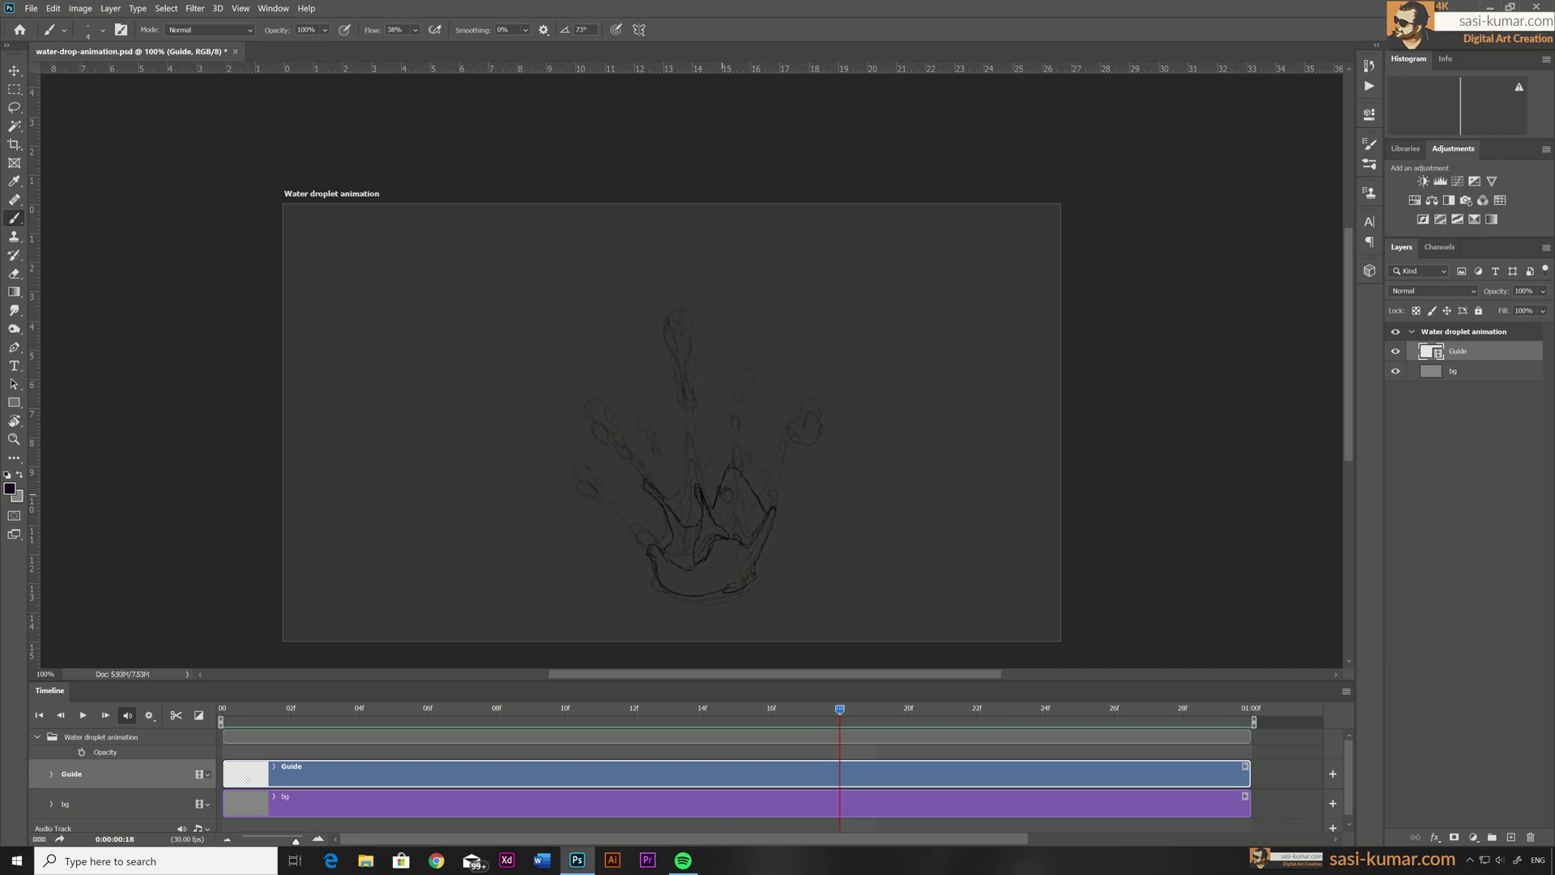
Add the separate side droplets and the elongated central droplet above the crown on frame 18.
left_click_drag(595, 435, 631, 453)
left_click_drag(587, 501, 611, 510)
left_click_drag(666, 344, 692, 408)
left_click_drag(802, 450, 844, 436)
Draw the crown's right wall, inner edge and base on frame 19.
key("Right")
key("Right")
key("Left")
key("Left")
key("Right")
left_click_drag(765, 509, 710, 555)
left_click_drag(767, 512, 763, 582)
left_click_drag(657, 585, 689, 604)
left_click_drag(738, 600, 707, 610)
Complete frame 19 with the crown's rim spikes, the central droplet and small droplets on both sides.
mouse_move(661, 497)
left_mouse_down()
mouse_move(698, 548)
mouse_move(729, 484)
left_mouse_up()
left_click_drag(741, 486, 767, 522)
left_click_drag(798, 454, 822, 469)
left_click_drag(604, 458, 641, 473)
left_click_drag(743, 526, 753, 541)
left_click_drag(670, 361, 695, 396)
left_click_drag(697, 474, 702, 491)
left_click_drag(671, 383, 686, 407)
Draw frame 20 of the splash with the crown's base and rim, the central jet and scattered droplets.
left_click_drag(874, 710, 908, 709)
left_click_drag(662, 572, 695, 602)
mouse_move(774, 559)
left_mouse_down()
mouse_move(770, 592)
mouse_move(712, 526)
left_mouse_up()
left_click_drag(690, 389, 694, 394)
left_click_drag(617, 531, 623, 533)
left_click_drag(604, 477, 619, 482)
left_click_drag(623, 476, 687, 567)
left_click_drag(732, 522, 732, 541)
left_click_drag(758, 522, 754, 543)
Draw the next splash stage on frame 22 with a rounded central droplet, small side droplets and a lower crown.
mouse_move(908, 710)
left_mouse_down()
mouse_move(764, 739)
mouse_move(977, 709)
left_mouse_up()
left_click_drag(686, 405, 680, 435)
mouse_move(680, 406)
left_mouse_down()
mouse_move(696, 431)
mouse_move(679, 435)
left_mouse_up()
left_click_drag(597, 480, 614, 486)
left_click_drag(654, 487, 664, 491)
left_click_drag(613, 553, 631, 561)
left_click_drag(815, 499, 831, 514)
mouse_move(664, 580)
left_mouse_down()
mouse_move(771, 583)
mouse_move(703, 607)
left_mouse_up()
mouse_move(672, 534)
left_mouse_down()
mouse_move(685, 561)
mouse_move(773, 563)
left_mouse_up()
left_click_drag(698, 509, 732, 553)
Select the whole splash drawing with a rectangular marquee and cut it from frame 22.
key("m")
left_click_drag(490, 325, 874, 614)
key("ctrl+x")
mouse_move(977, 710)
left_mouse_down()
mouse_move(940, 712)
mouse_move(977, 710)
left_mouse_up()
Draw frame 22 of the splash with a lower crown, a falling central droplet and small side droplets.
key("b")
mouse_move(663, 575)
left_mouse_down()
mouse_move(727, 611)
mouse_move(783, 571)
mouse_move(752, 553)
left_mouse_up()
left_click_drag(670, 439, 698, 444)
left_click_drag(586, 496, 598, 500)
left_click_drag(976, 709, 941, 711)
left_click_drag(941, 712, 977, 711)
left_click_drag(611, 580, 629, 591)
left_click_drag(813, 529, 833, 541)
left_click_drag(785, 525, 796, 528)
Erase part of the crown's left side and base on frame 20.
left_click_drag(977, 711, 902, 718)
key("e")
left_click_drag(679, 544, 721, 592)
key("b")
scroll(713, 559, "down", 1)
Draw the frames from 23 to 27 with the crown flattening and the central and side droplets falling lower.
left_click_drag(908, 710, 1011, 711)
left_click_drag(664, 572, 713, 592)
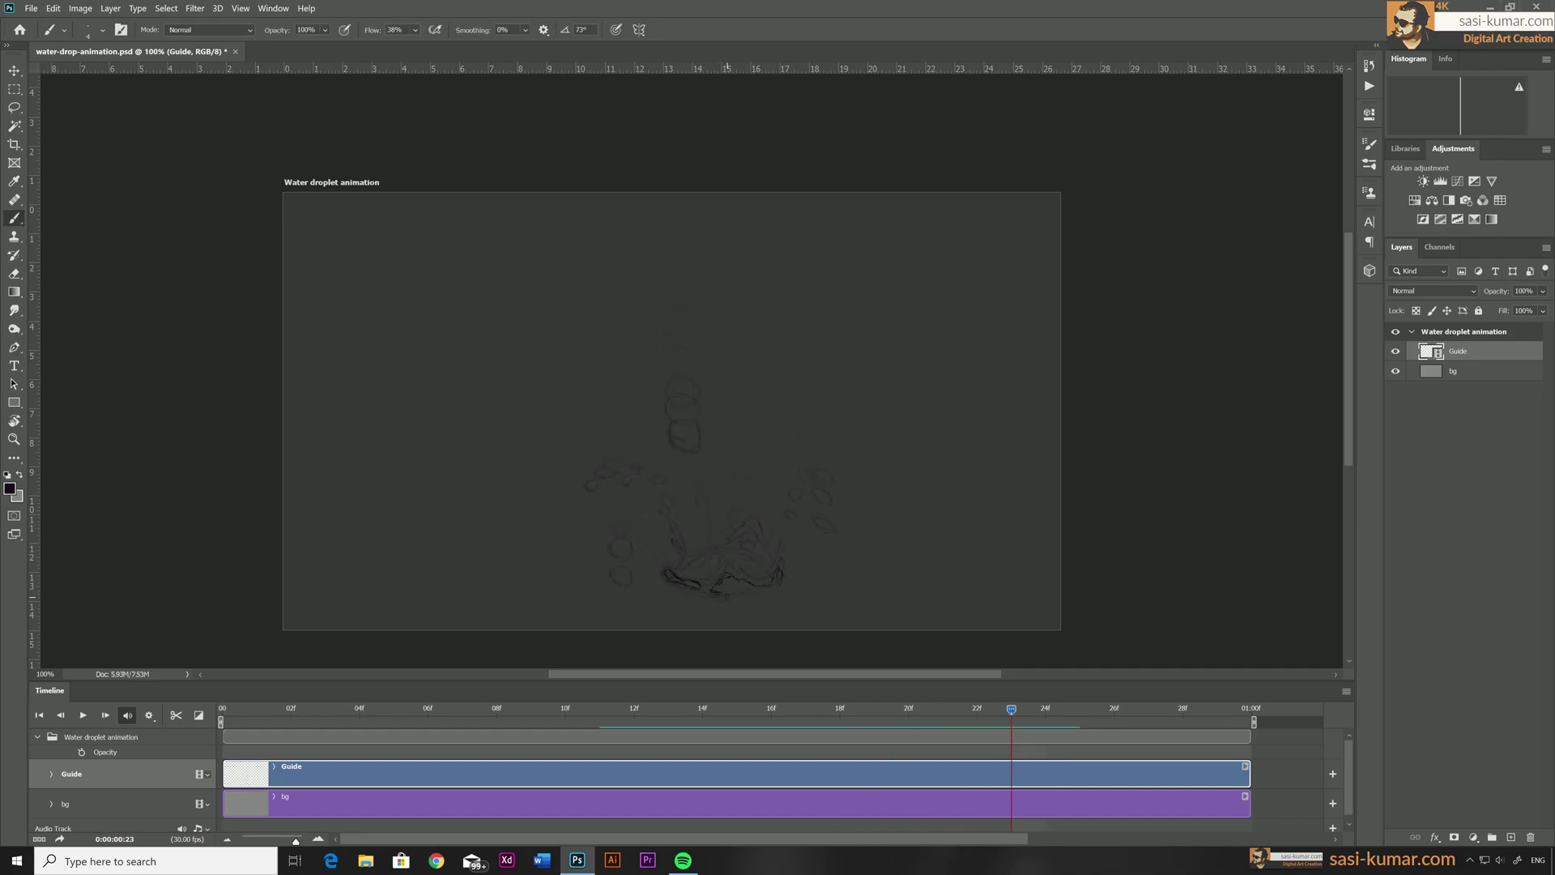
key("Right")
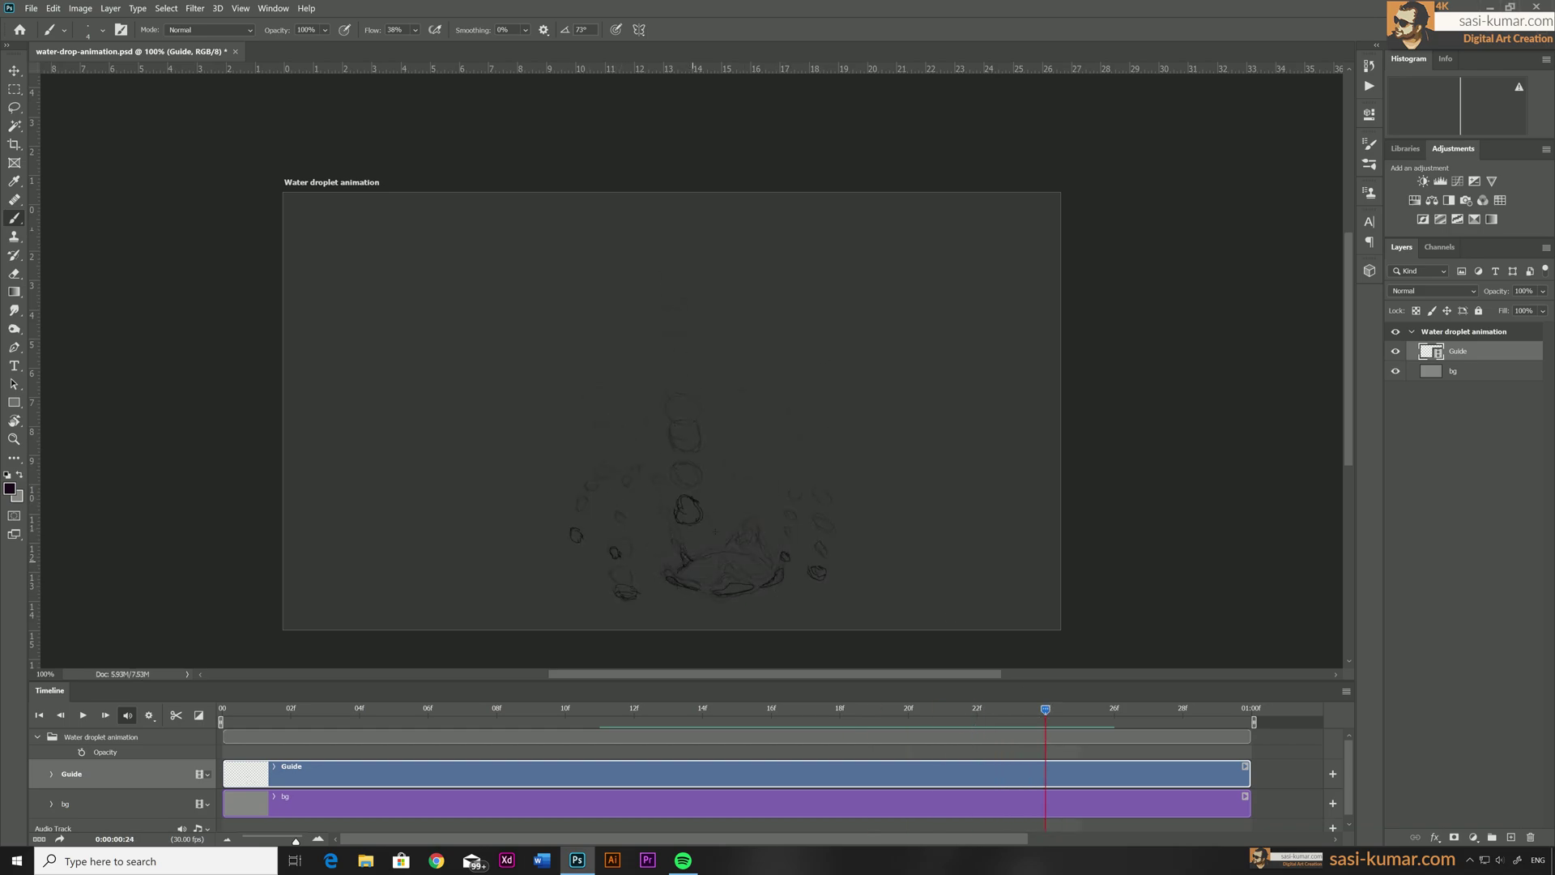
key("Right")
key("Right")
key("Right")
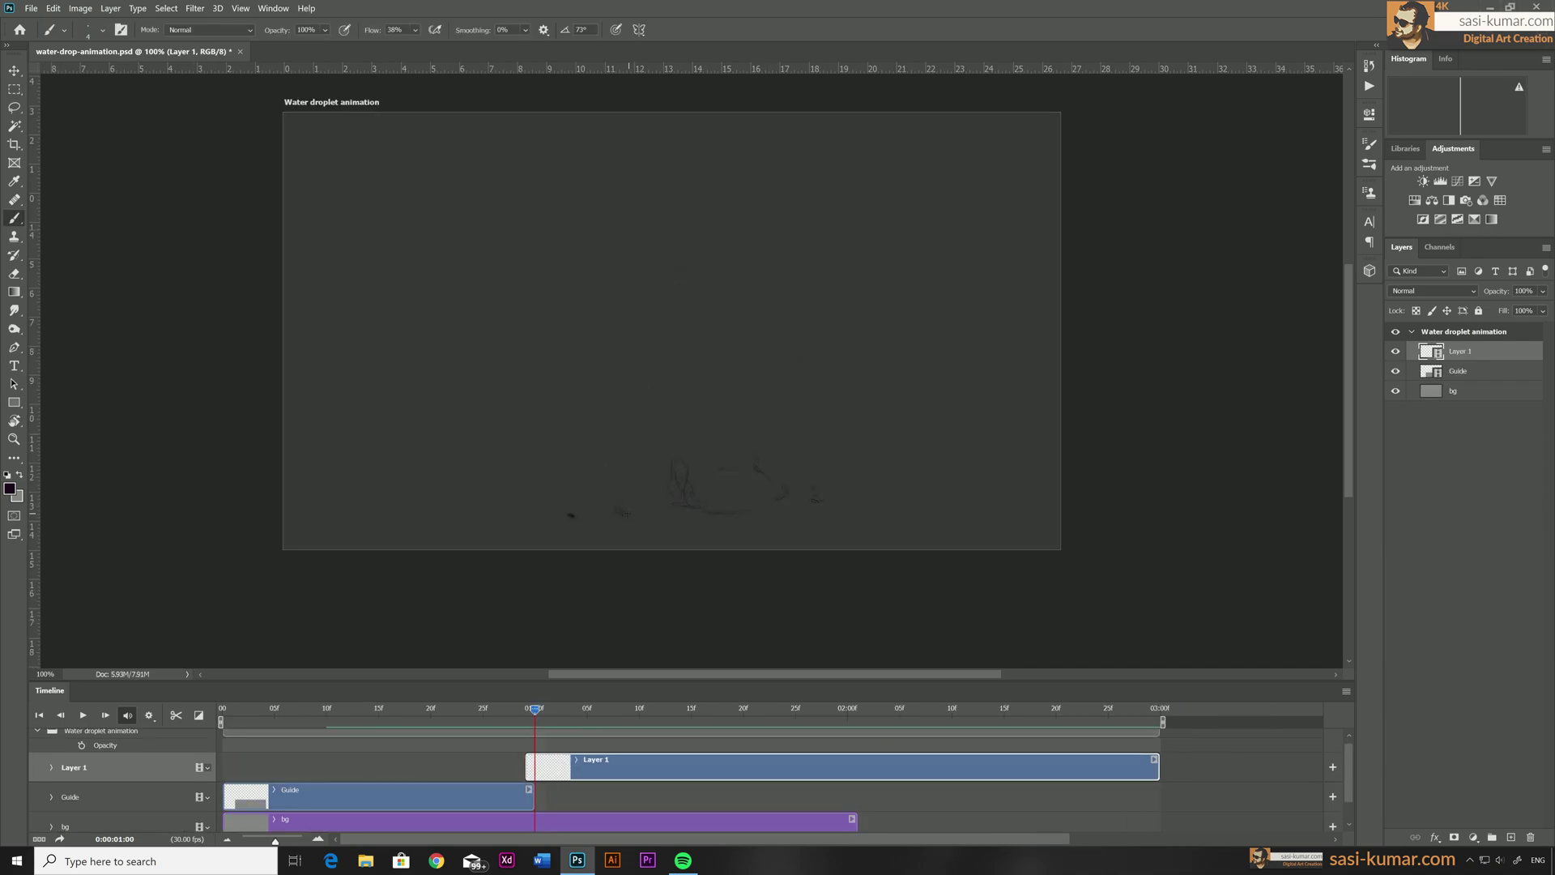
On Layer 1, draw the small splash at the crown's left side frame by frame from 1:00 to 1:05.
mouse_move(671, 430)
left_mouse_down()
mouse_move(688, 499)
mouse_move(686, 460)
mouse_move(676, 472)
left_mouse_up()
key("Right")
key("Right")
mouse_move(672, 429)
left_mouse_down()
mouse_move(685, 505)
mouse_move(685, 424)
left_mouse_up()
key("Right")
key("Right")
key("Right")
left_click_drag(679, 486, 683, 510)
mouse_move(655, 458)
left_mouse_down()
mouse_move(668, 473)
mouse_move(684, 435)
mouse_move(678, 459)
left_mouse_up()
Continue the small splash on Layer 1 frame by frame from 1:06 to 1:12.
key("Right")
key("Right")
key("Right")
mouse_move(659, 466)
left_mouse_down()
mouse_move(679, 475)
mouse_move(678, 506)
left_mouse_up()
key("Right")
key("Right")
key("Right")
key("Right")
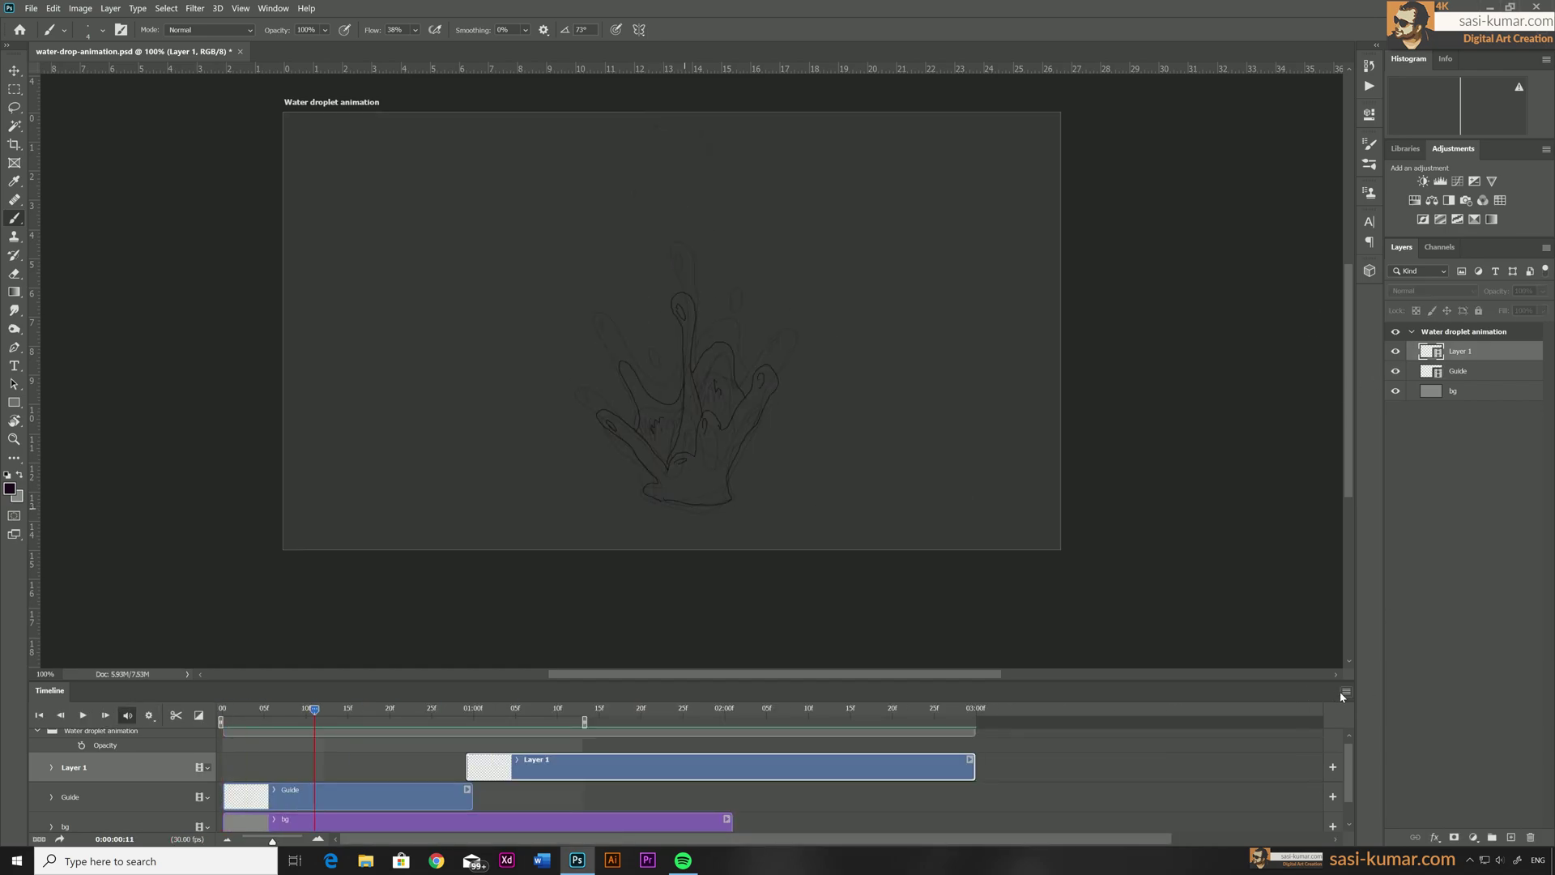
Turn off onion skins and play the animation from the beginning.
left_click(1342, 694)
left_click(1412, 584)
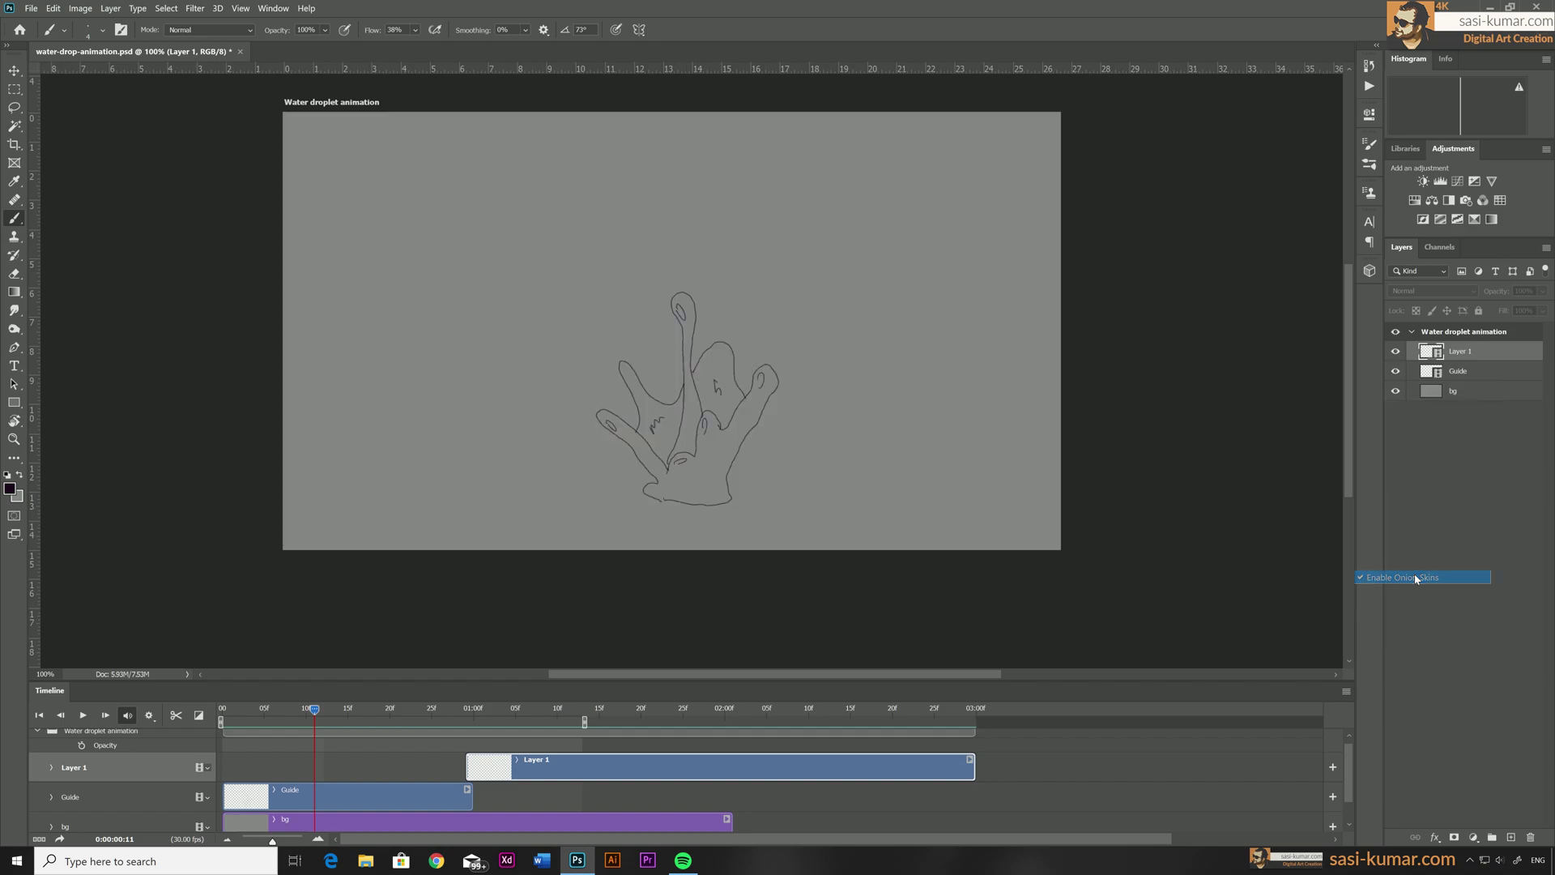
left_click_drag(258, 710, 185, 695)
key("space")
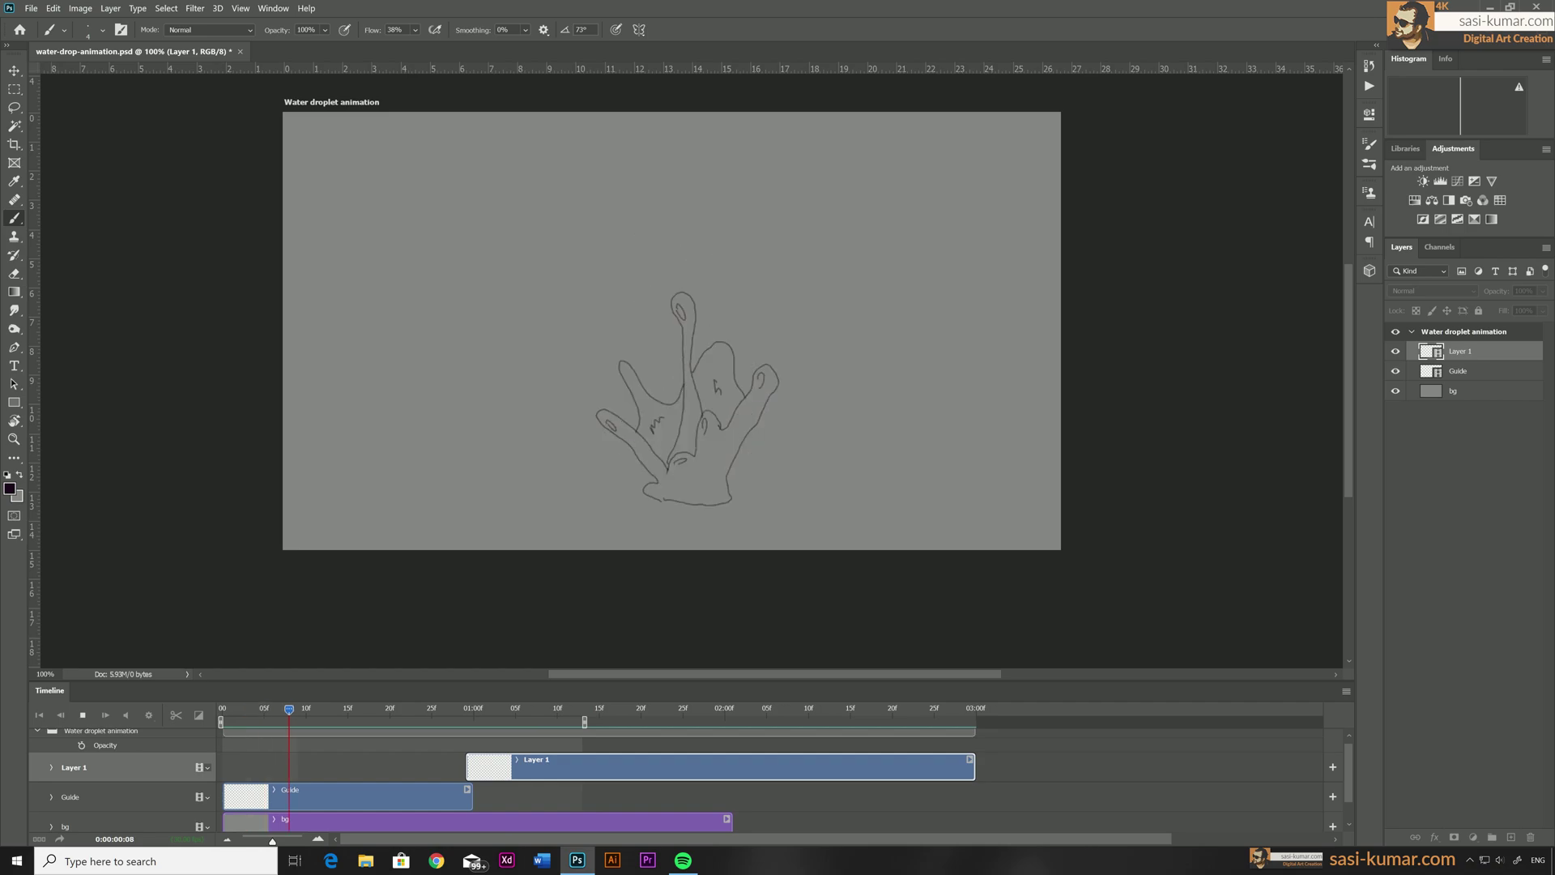
Rename Layer 1 as Guide-02, select it and save the document.
double_click(1459, 351)
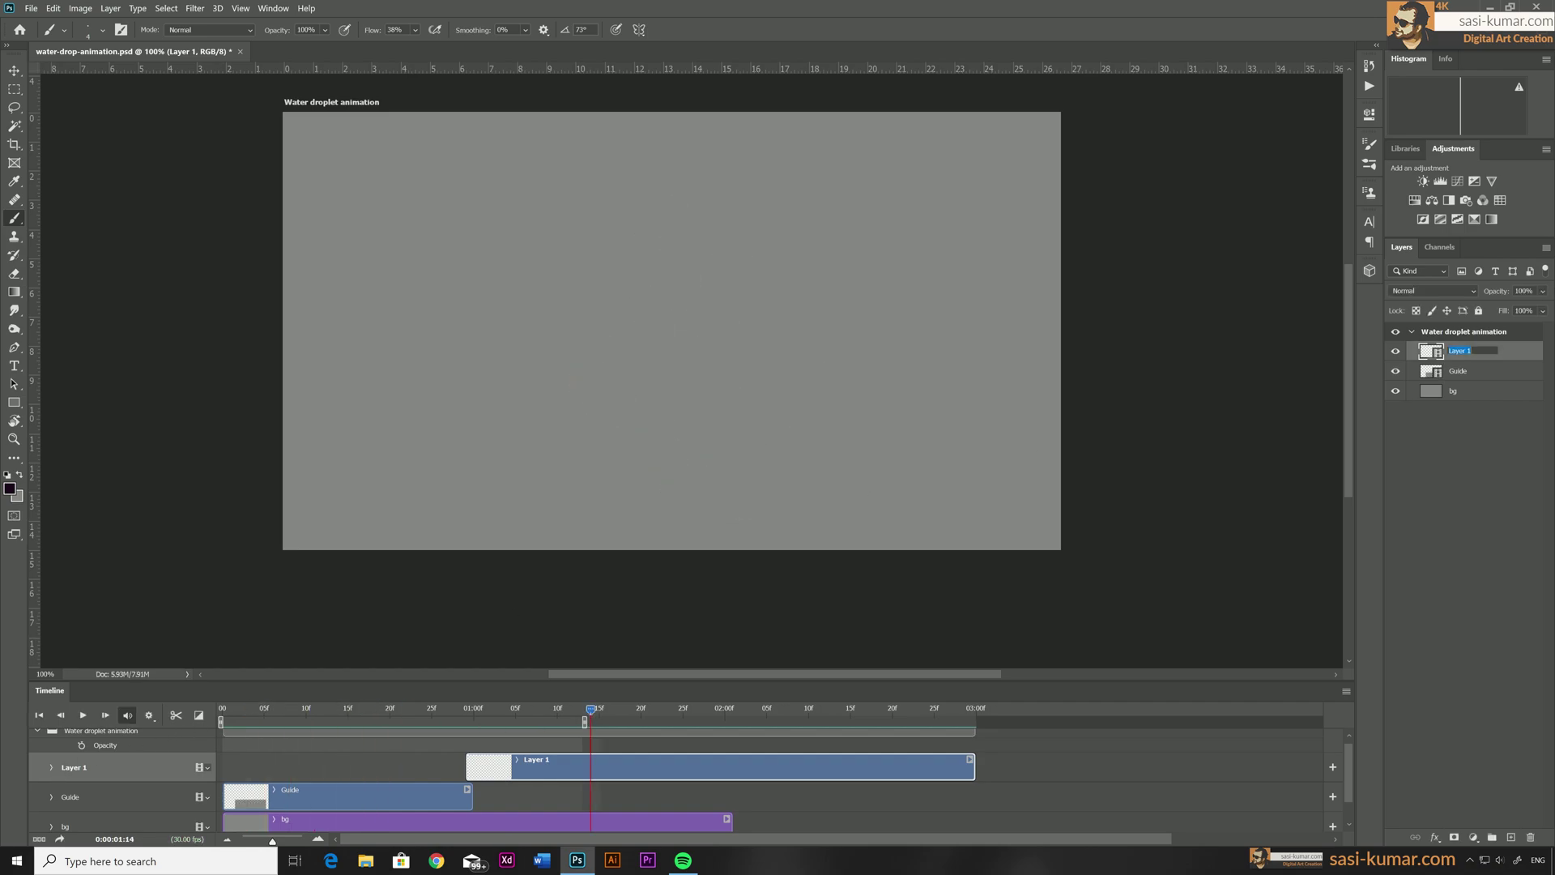
type("G")
left_click(1501, 669)
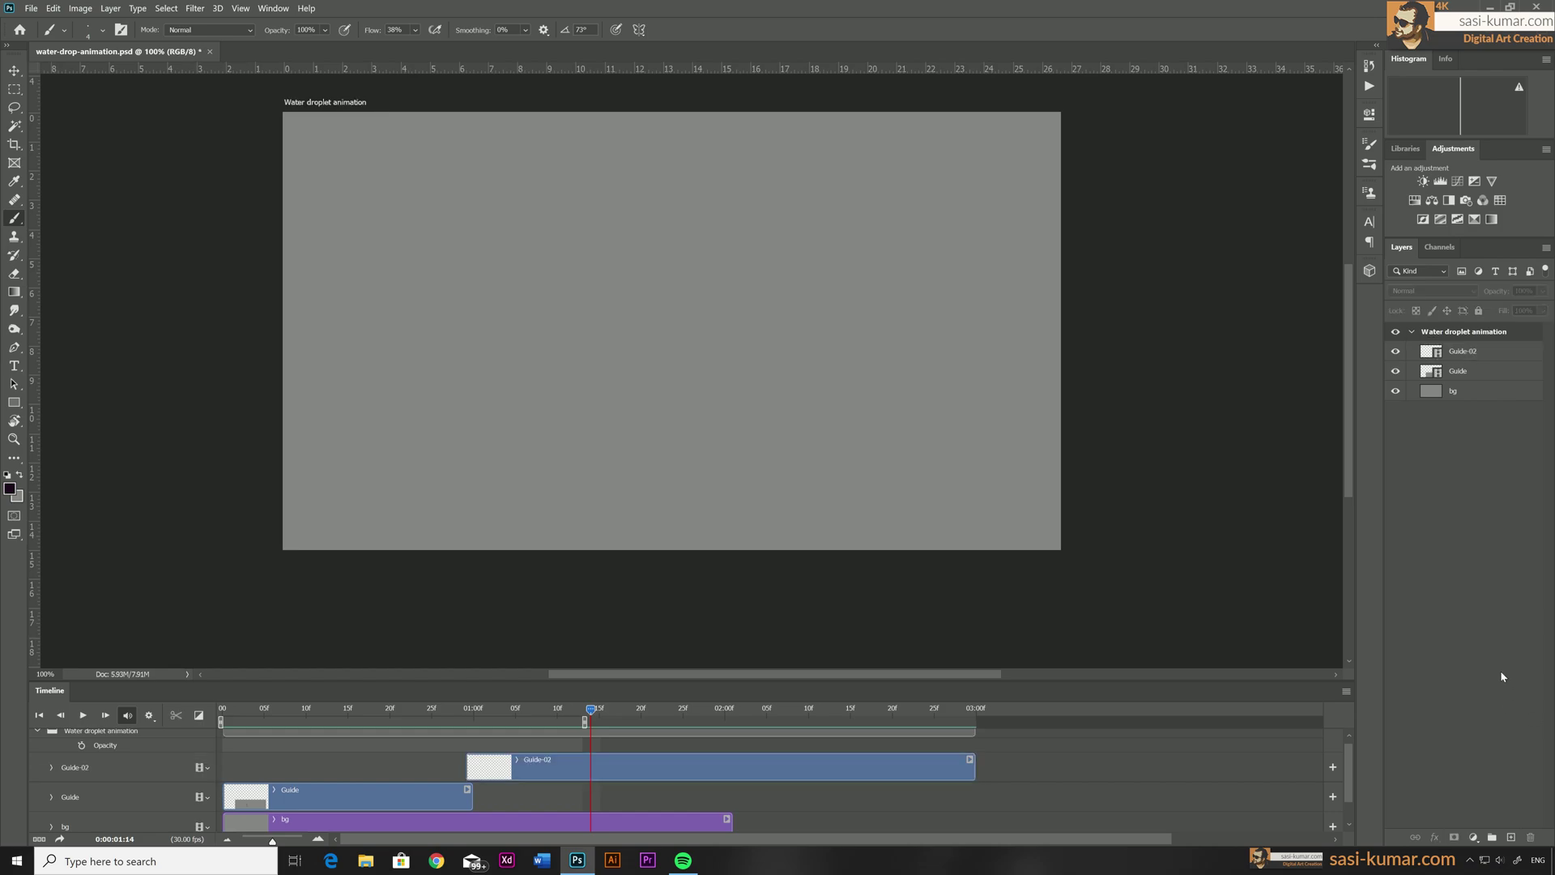
left_click(1490, 354)
key("ctrl+s")
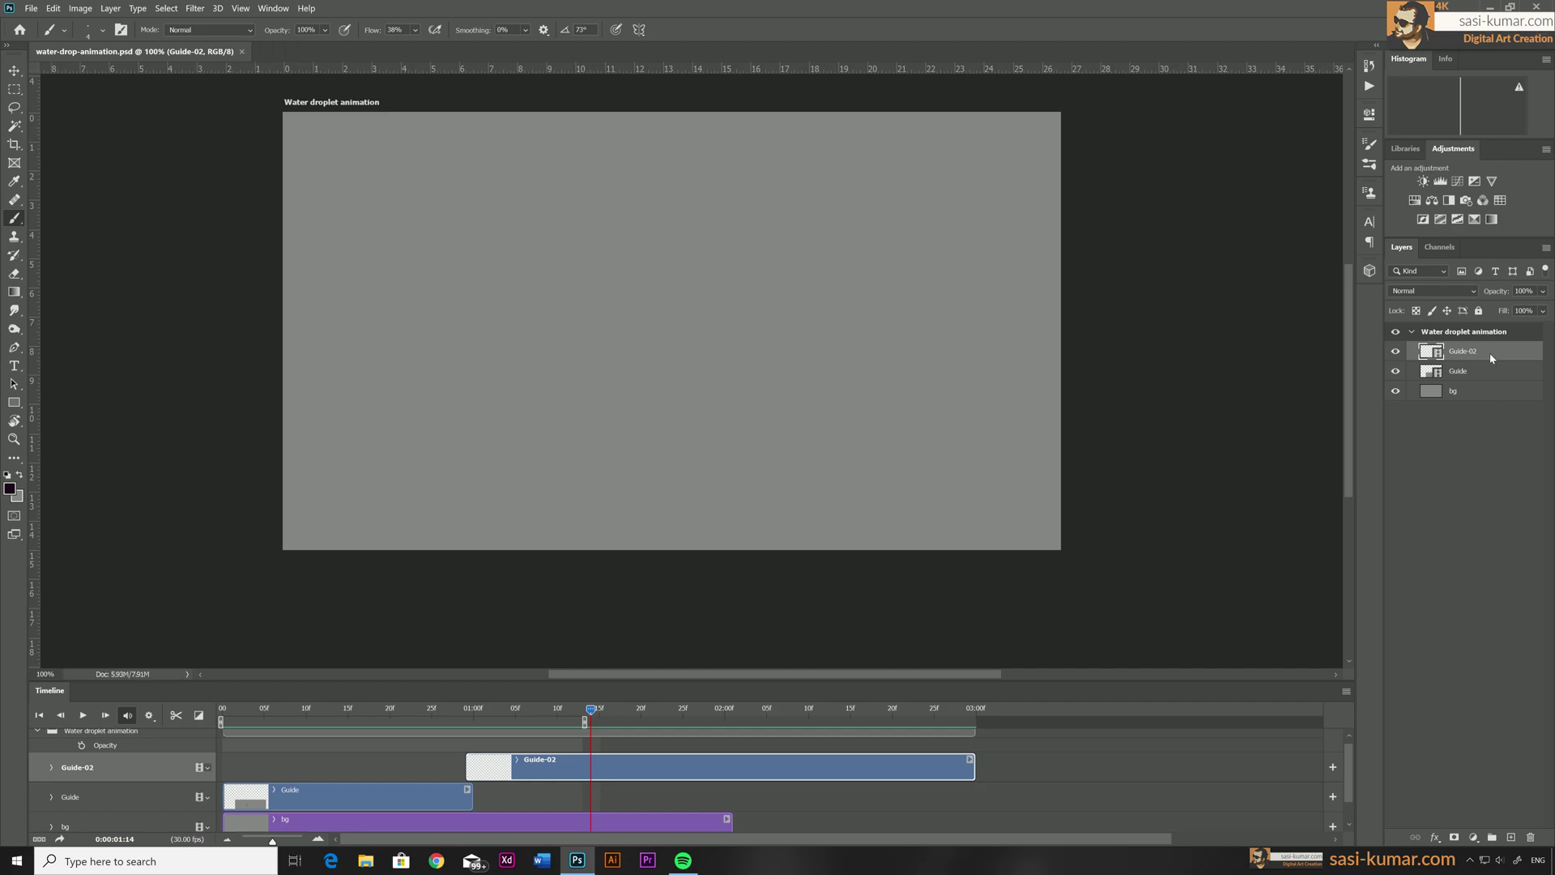
Create a layer group above Guide-02 and name it Animation.
left_click(1487, 828)
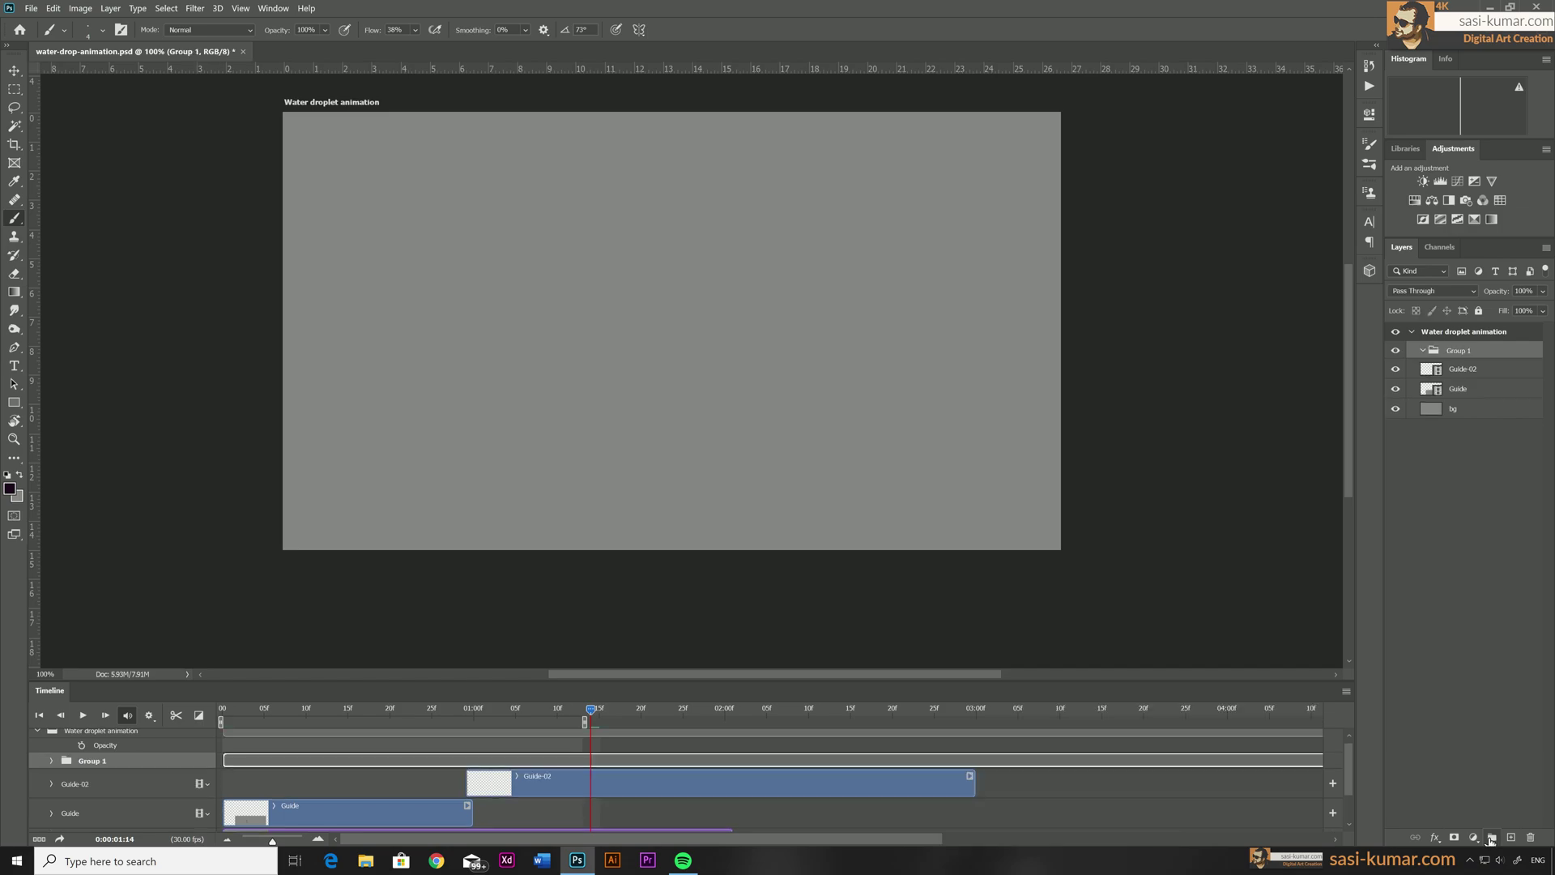
double_click(1461, 353)
type("Anima")
key("Return")
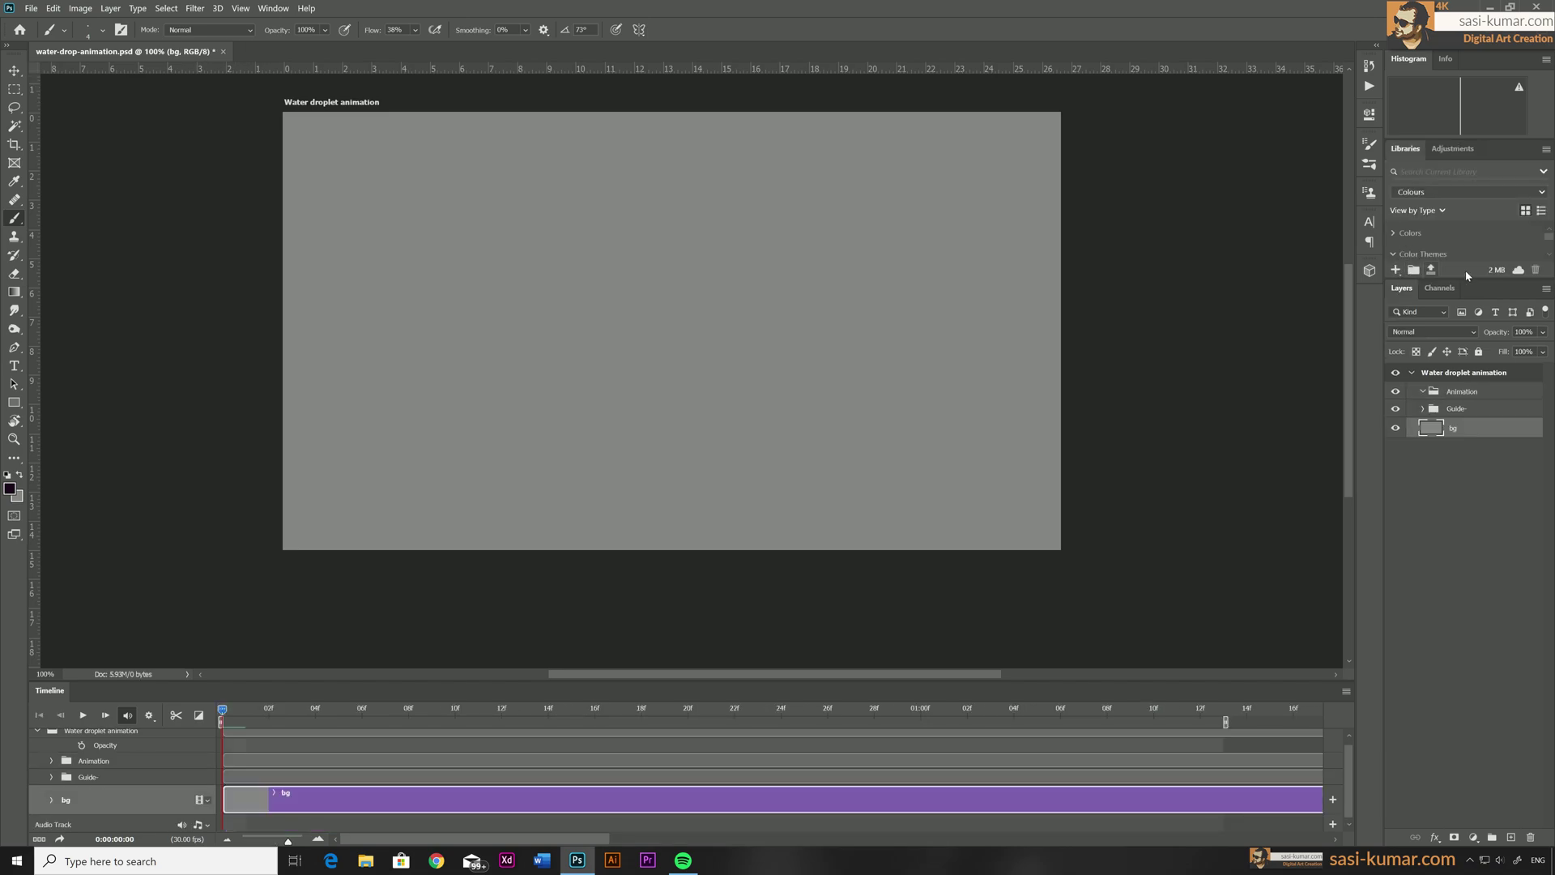
Make room for the colour themes and fill the bg layer with the pink-red swatch of the PWA 7 theme.
left_click_drag(1480, 243, 1479, 358)
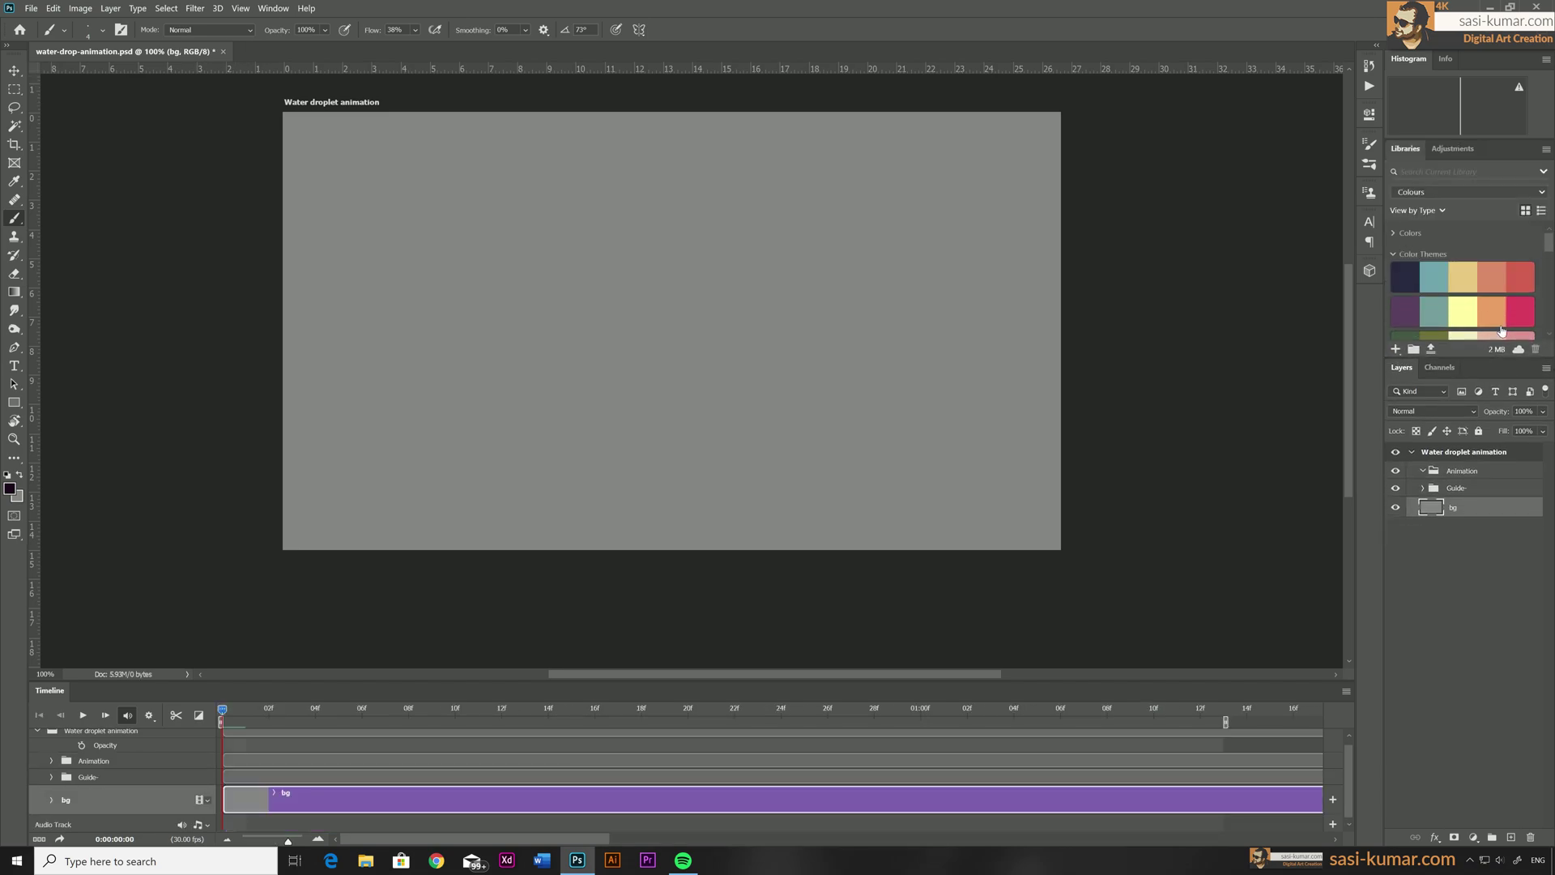
left_click(1520, 308)
key("x")
key("ctrl+BackSpace")
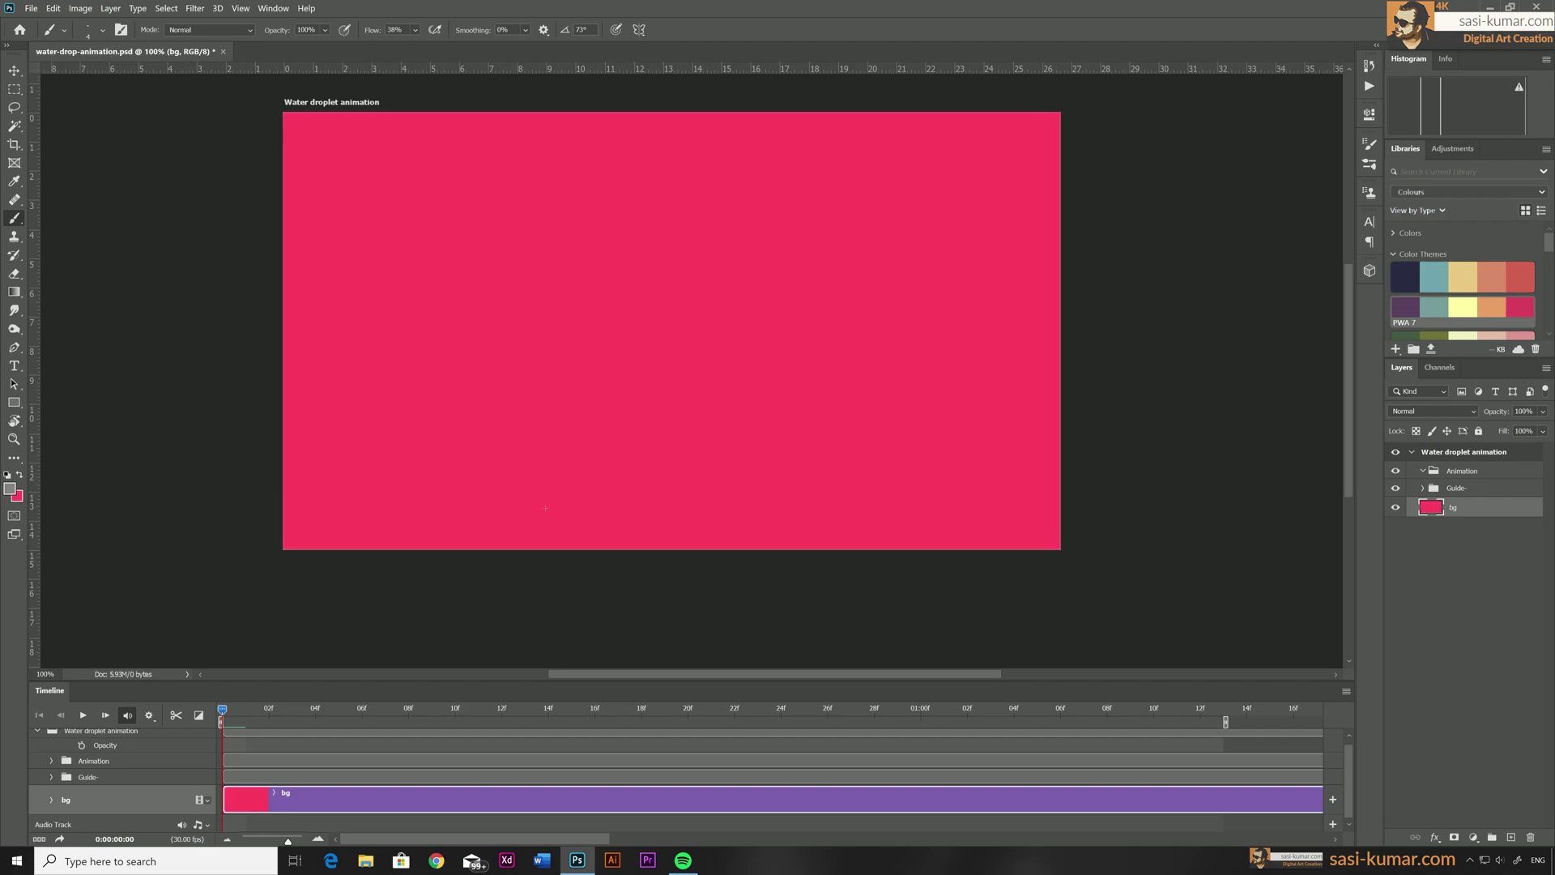
scroll(588, 269, "up", 2)
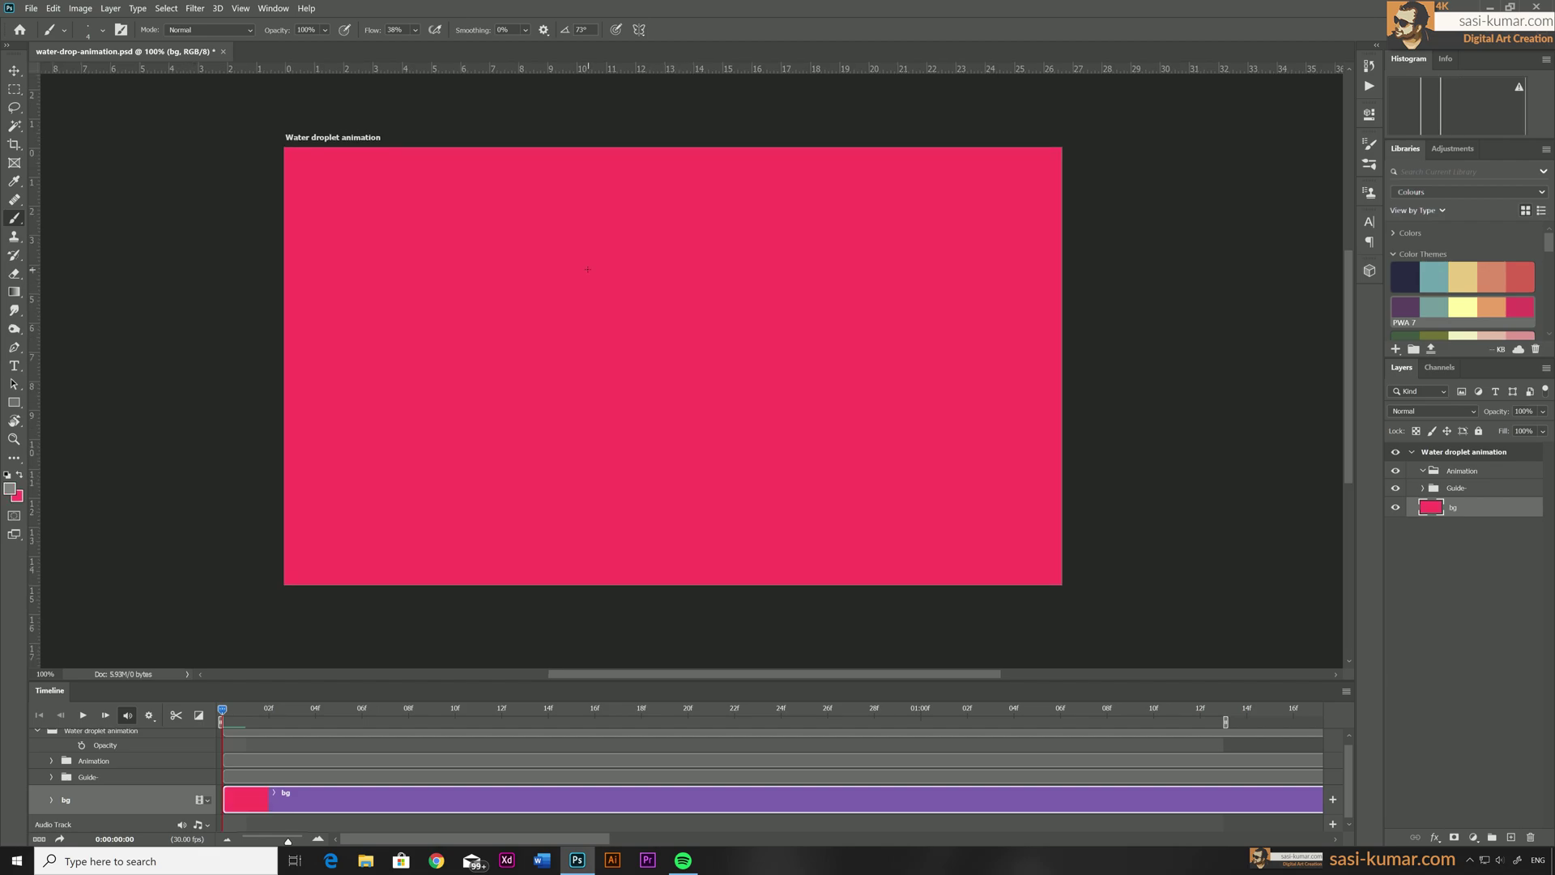
Refill the bg layer with the dark purple swatch of the PWA 7 colour theme.
left_click(1405, 307)
key("x")
key("ctrl+BackSpace")
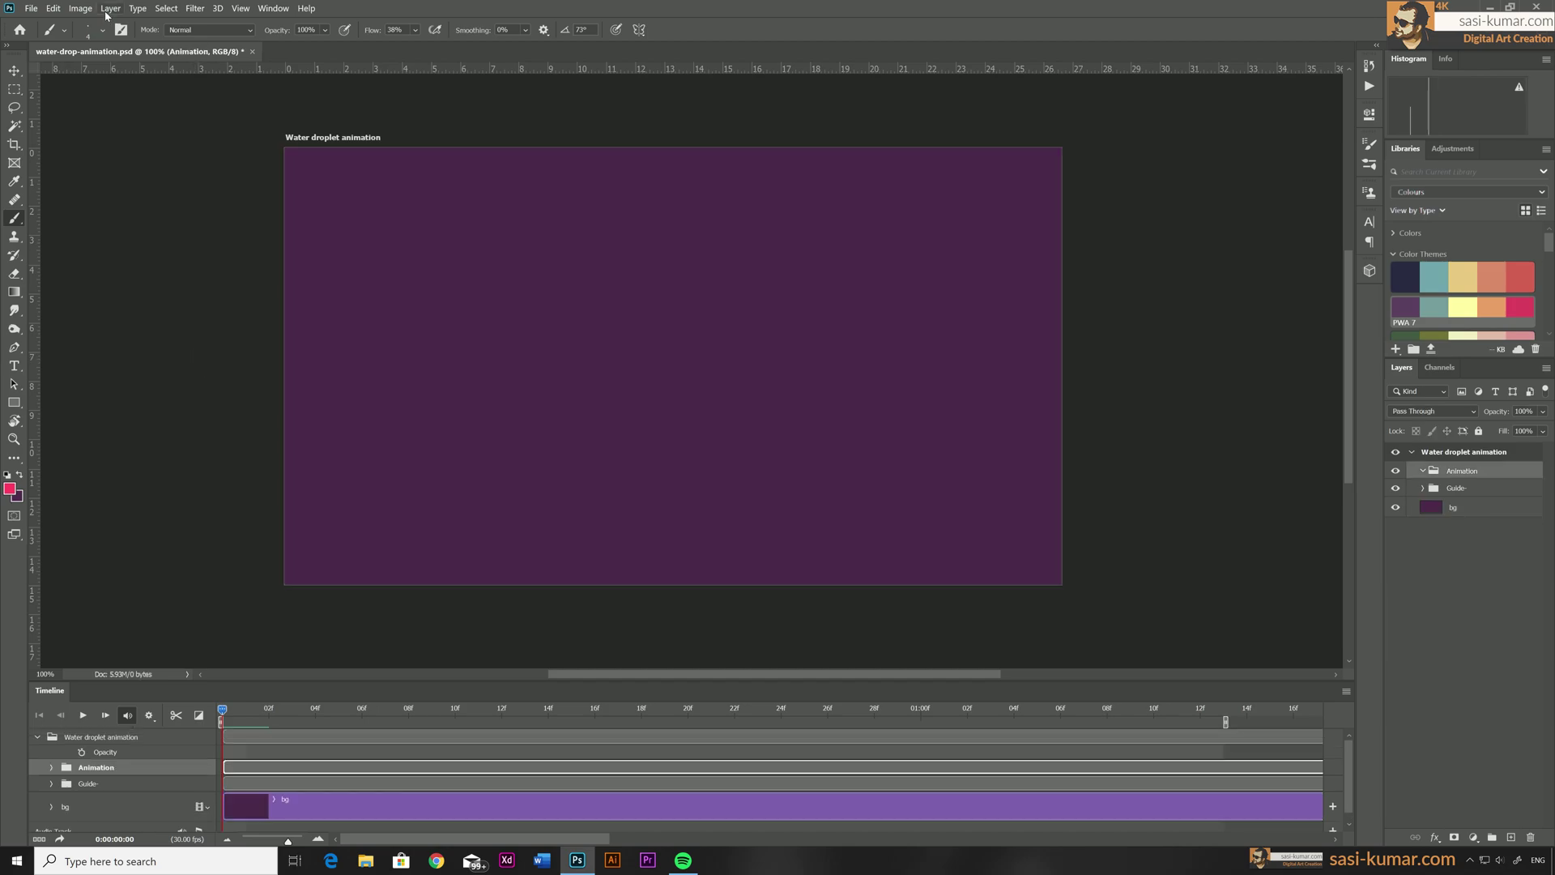
Create a new blank video layer and move it into the Animation group.
left_click(109, 8)
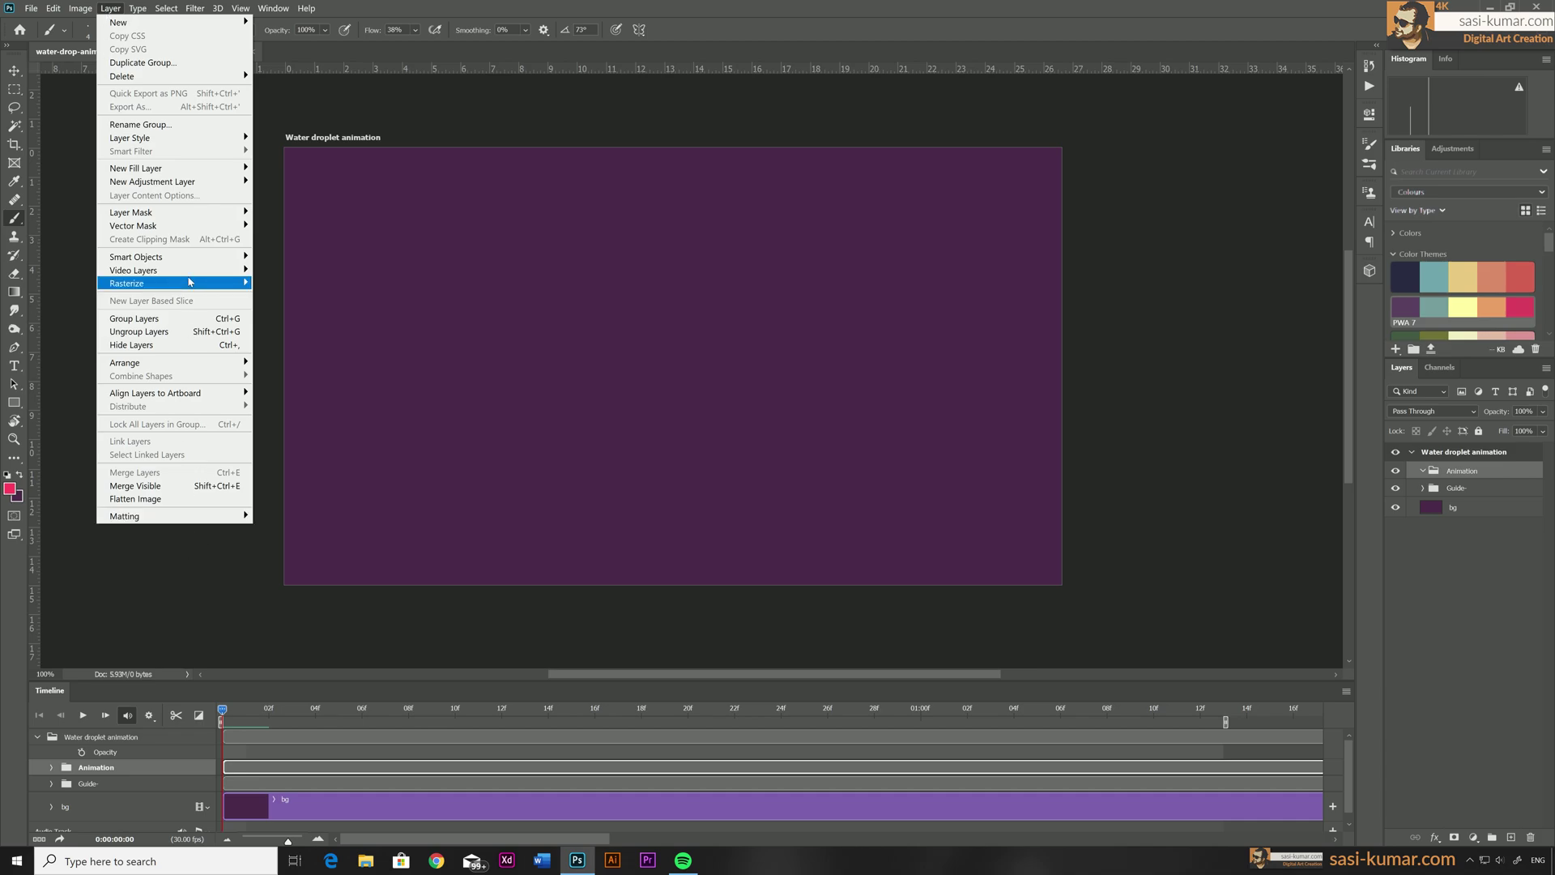
mouse_move(231, 269)
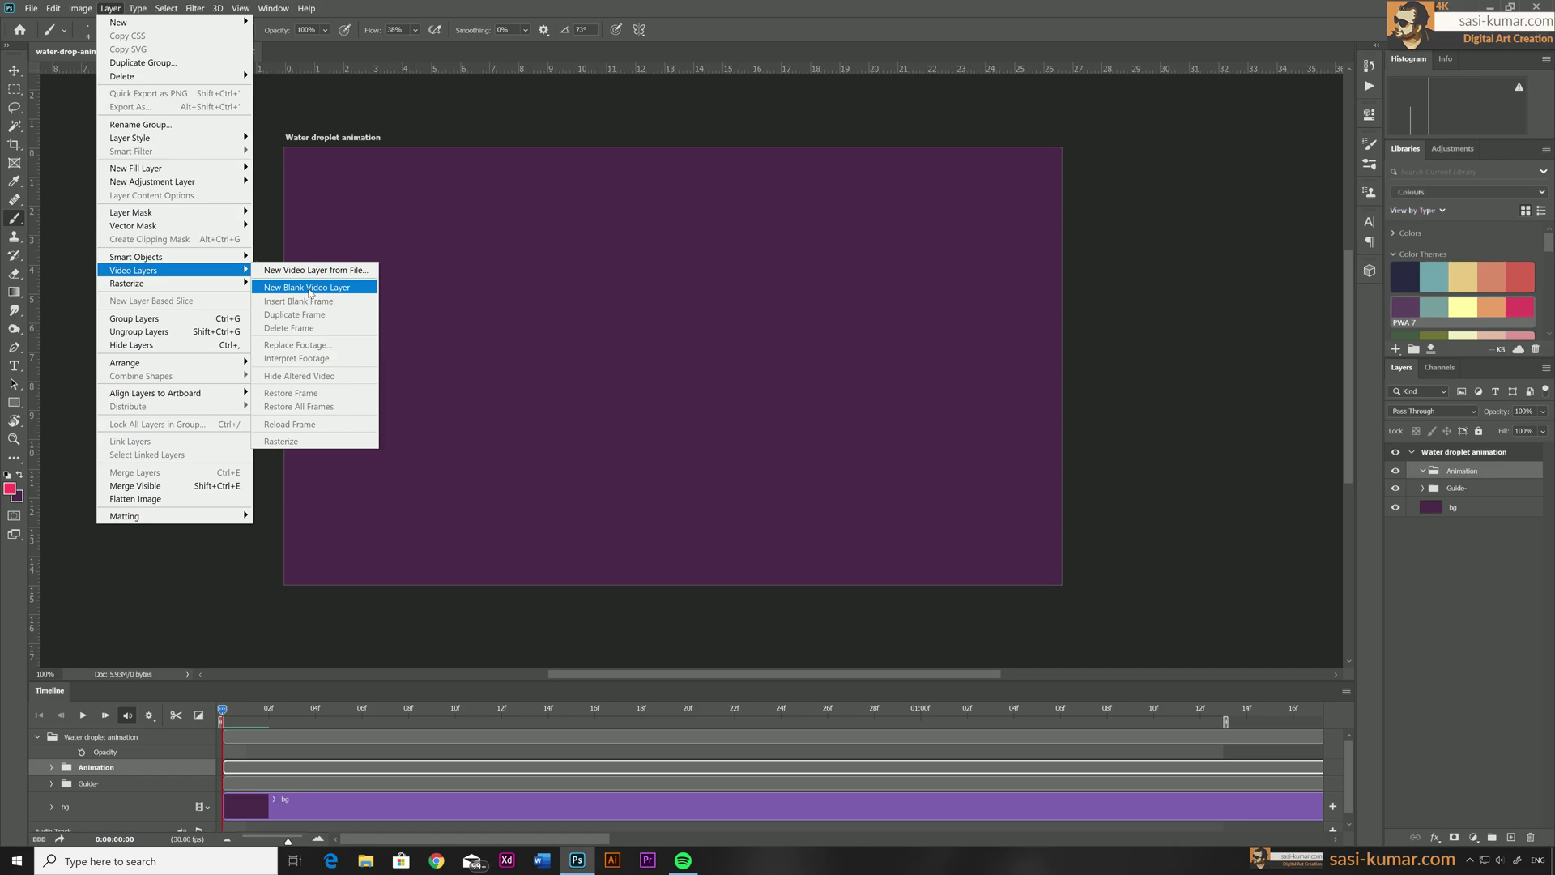
left_click(309, 290)
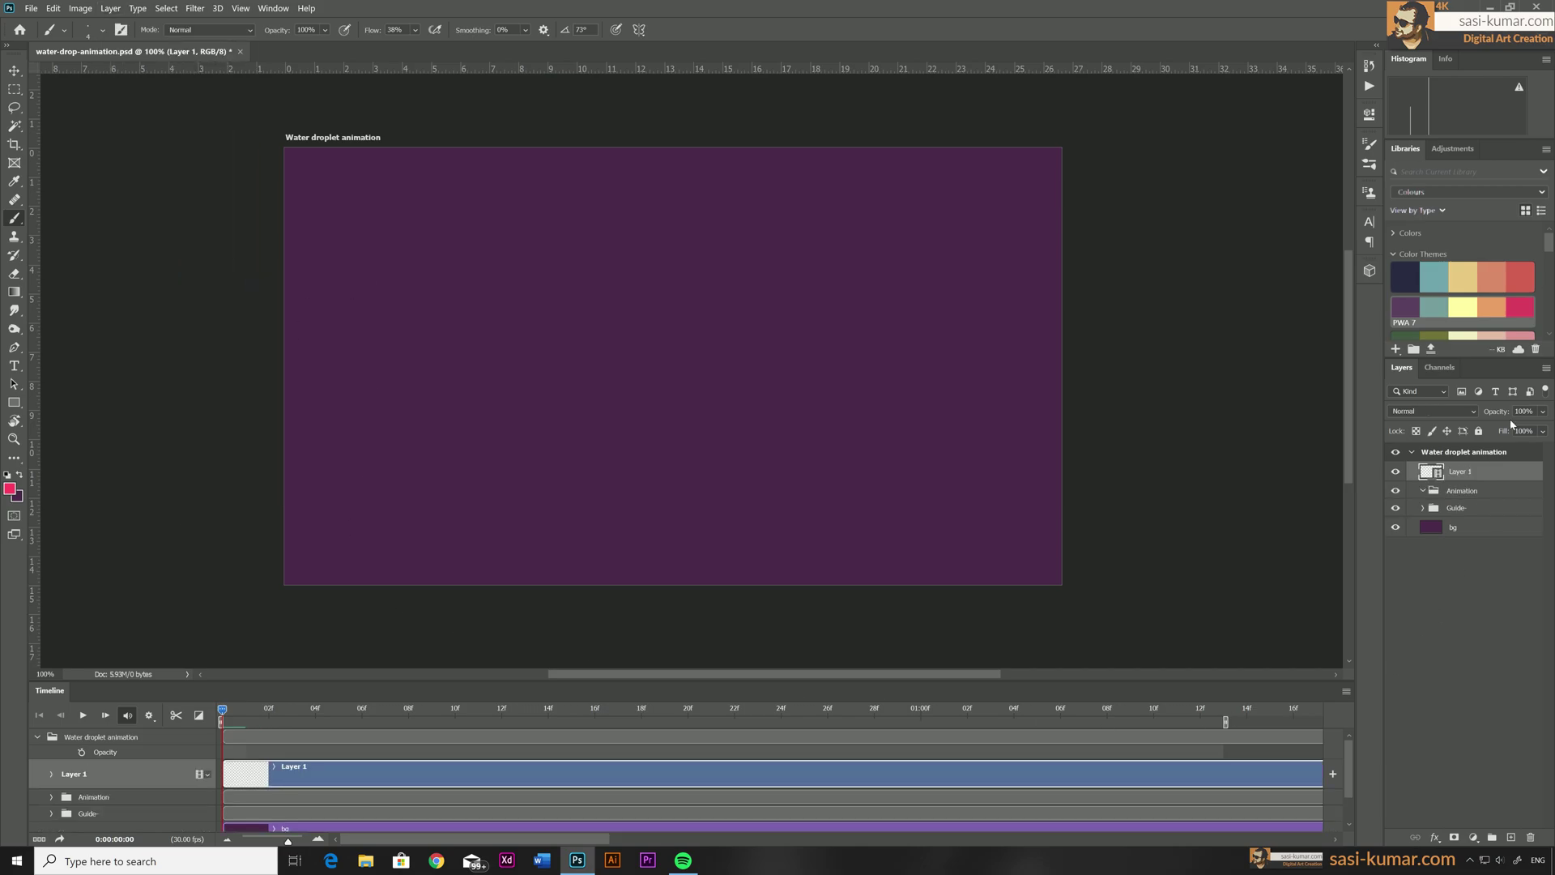
left_click_drag(1462, 473, 1460, 491)
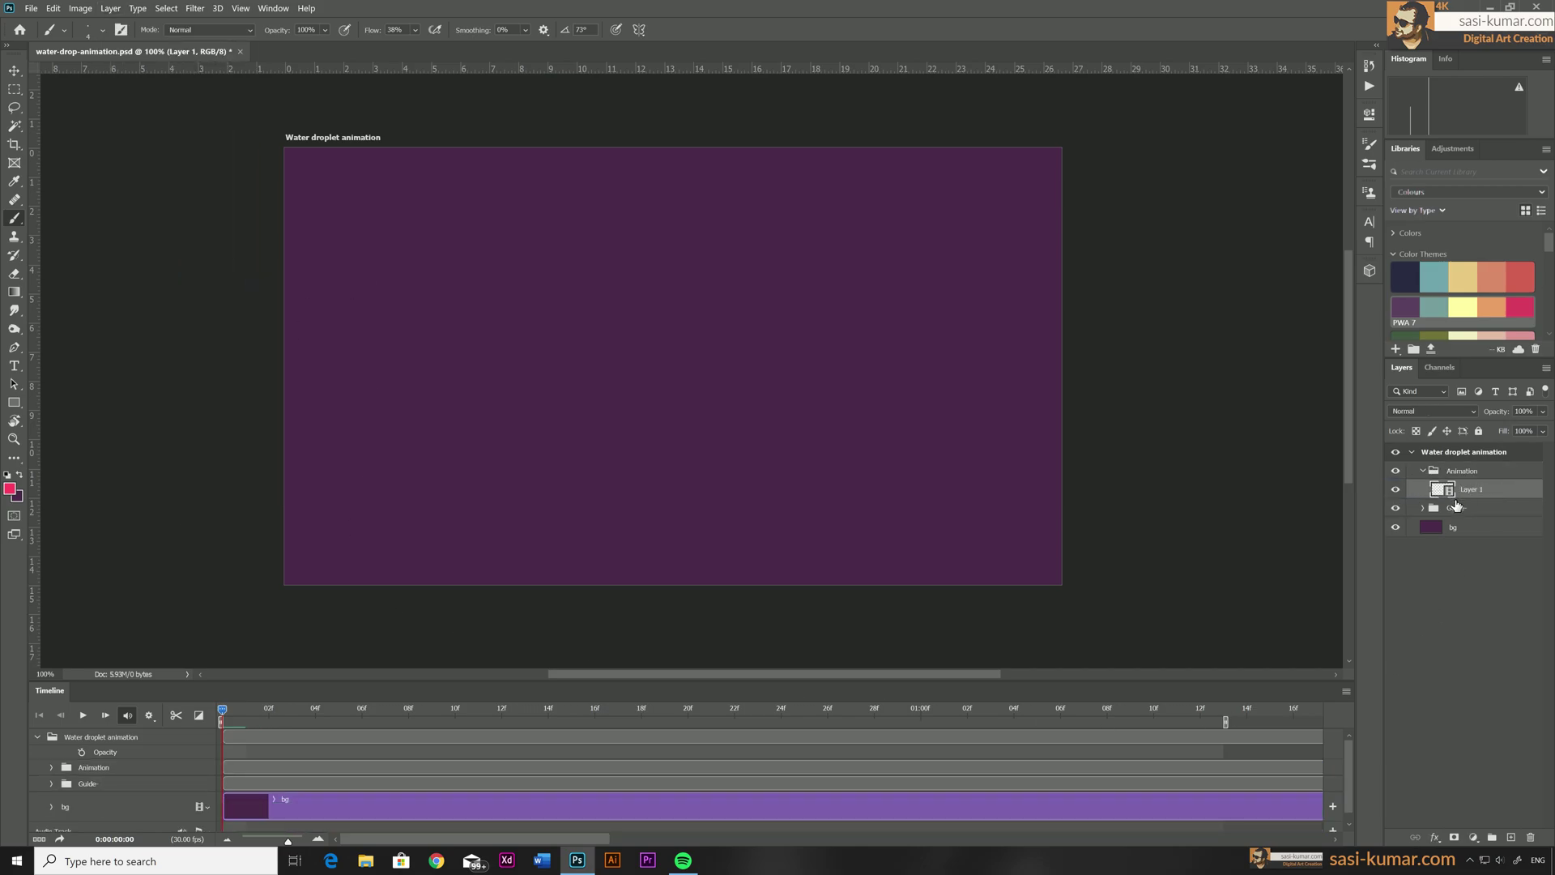
Rename the new video layer as Animaion and expand the Animation group in the timeline to show its track.
double_click(1468, 491)
type("Animation")
key("Return")
left_click(51, 768)
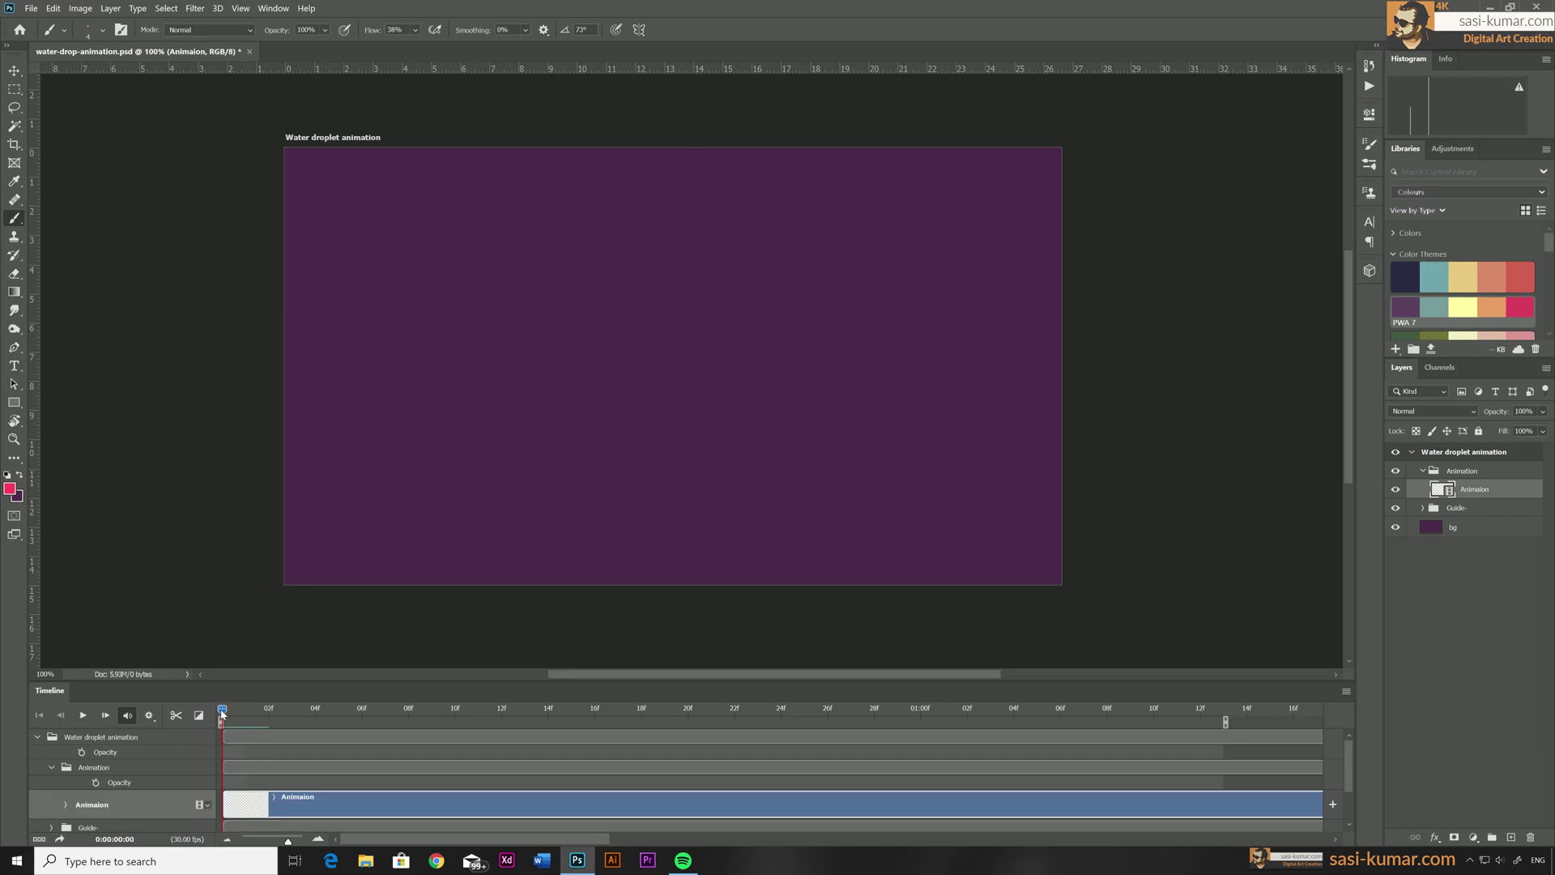